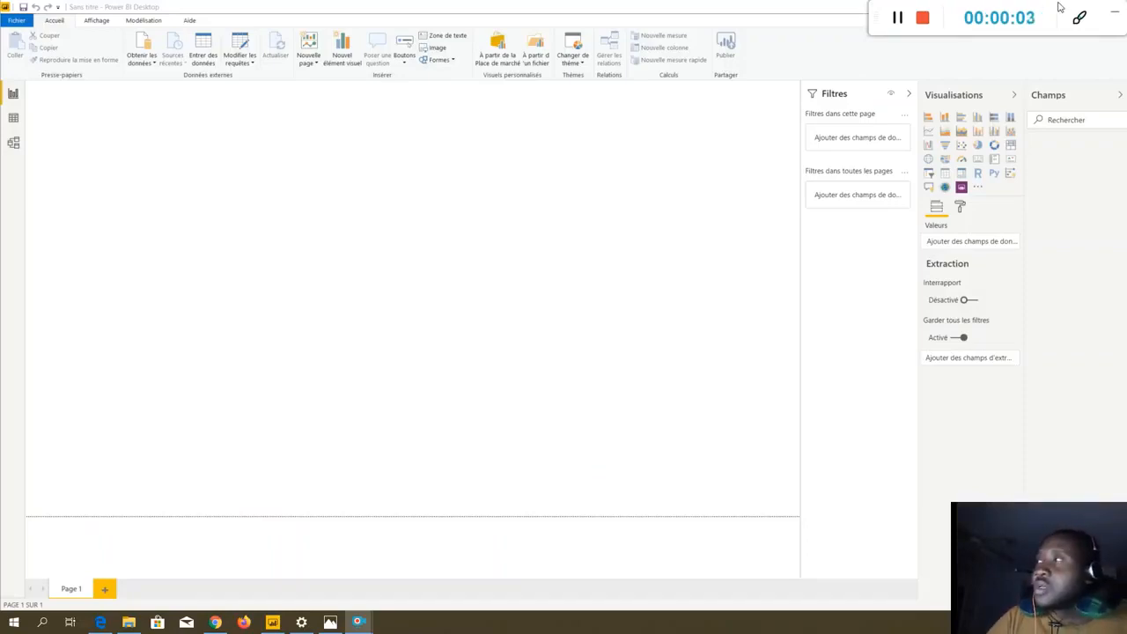
Switch to the Chrome window, maximize it and view the article on the top 5 data visualization tools.
drag(1028, 15, 4, 251)
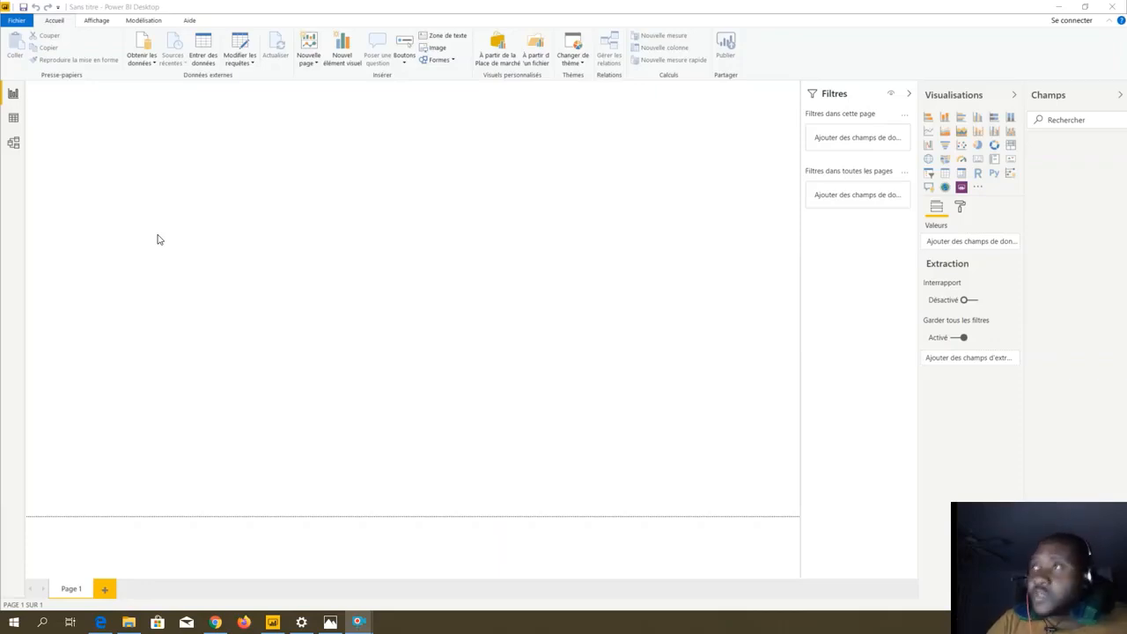
click(1061, 10)
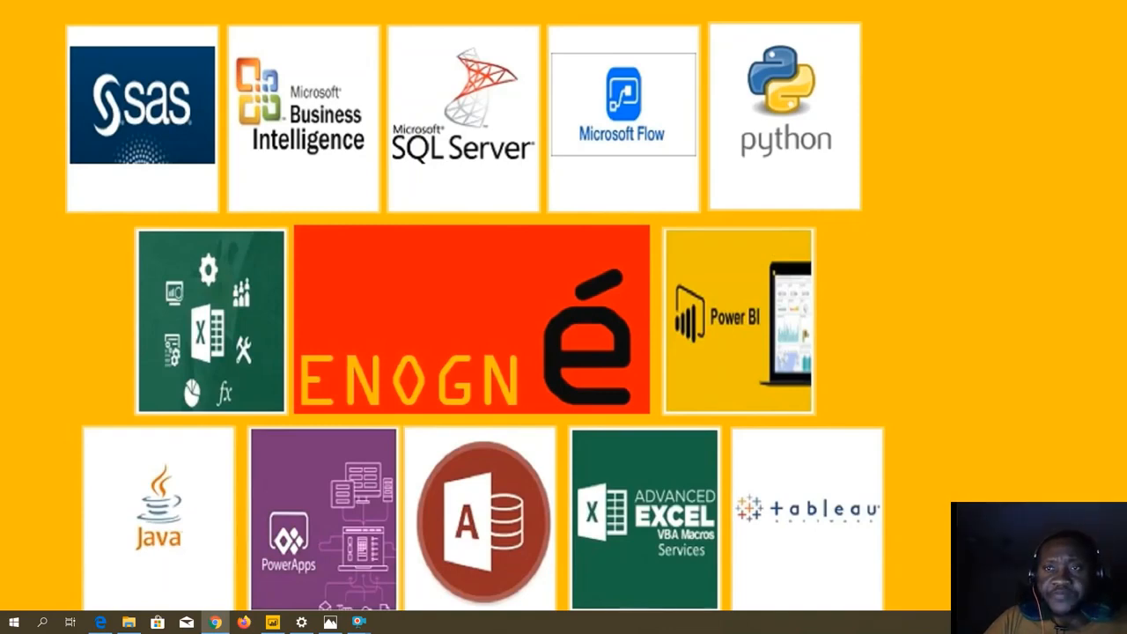
drag(2, 158, 826, 59)
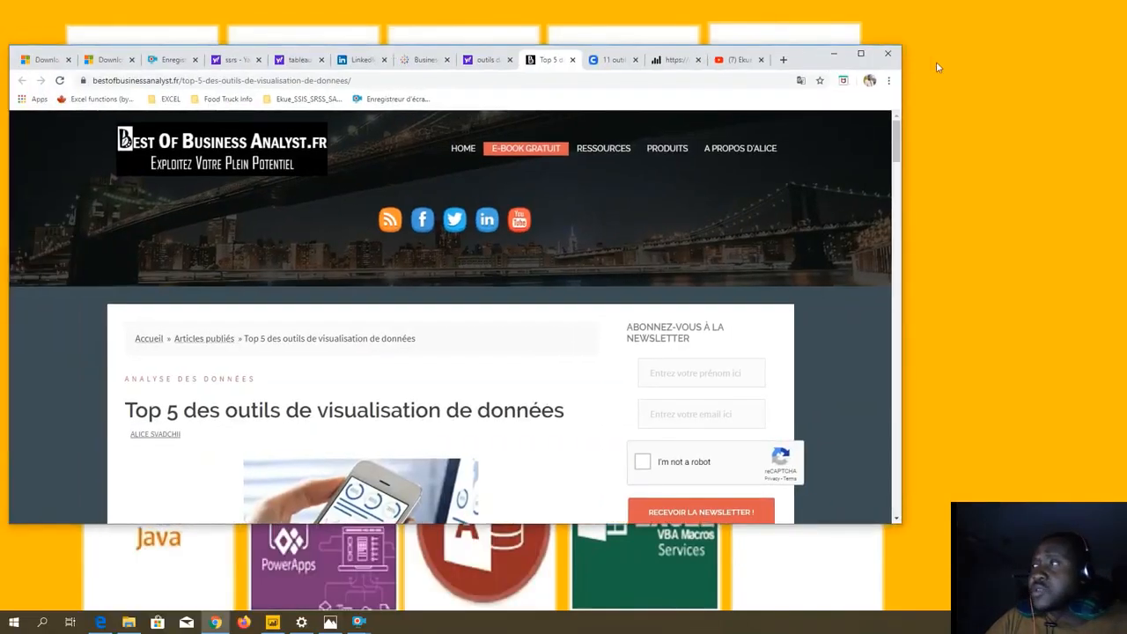
click(862, 57)
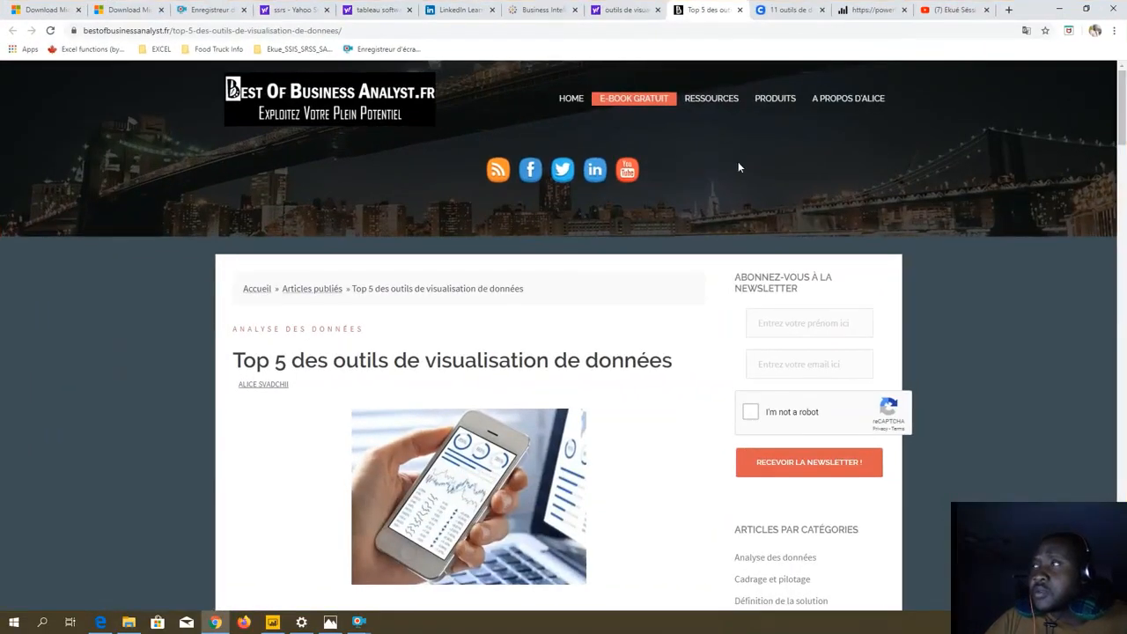
mouse_move(1122, 132)
mouse_down()
mouse_move(1122, 586)
mouse_move(1121, 117)
mouse_up()
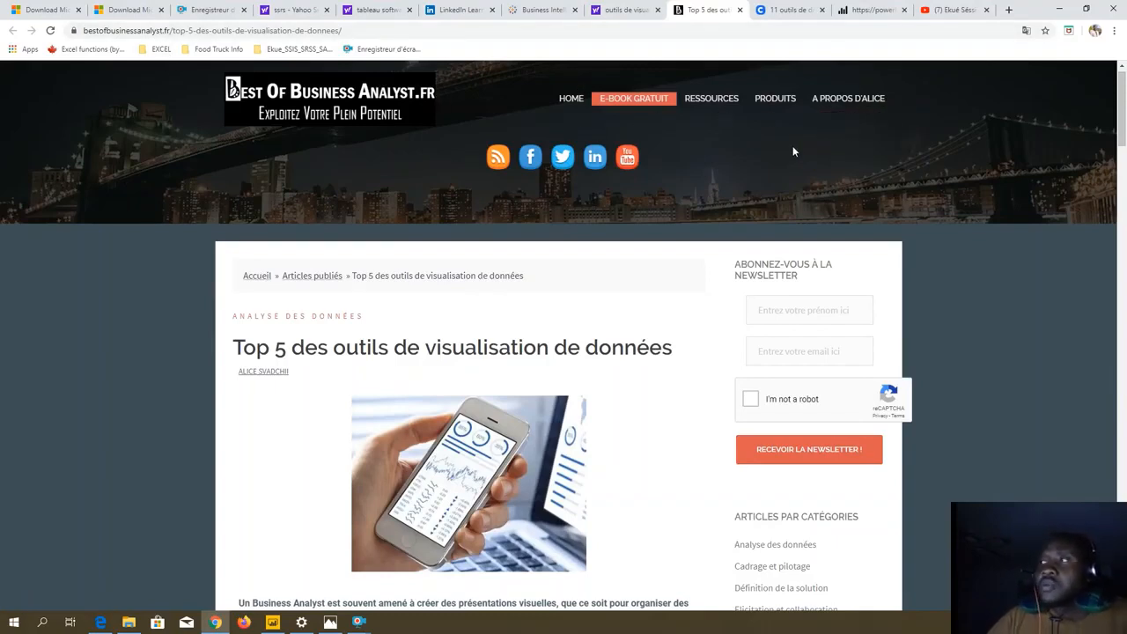
Go back from the Microsoft download confirmation to the French Power BI Desktop download page.
click(120, 14)
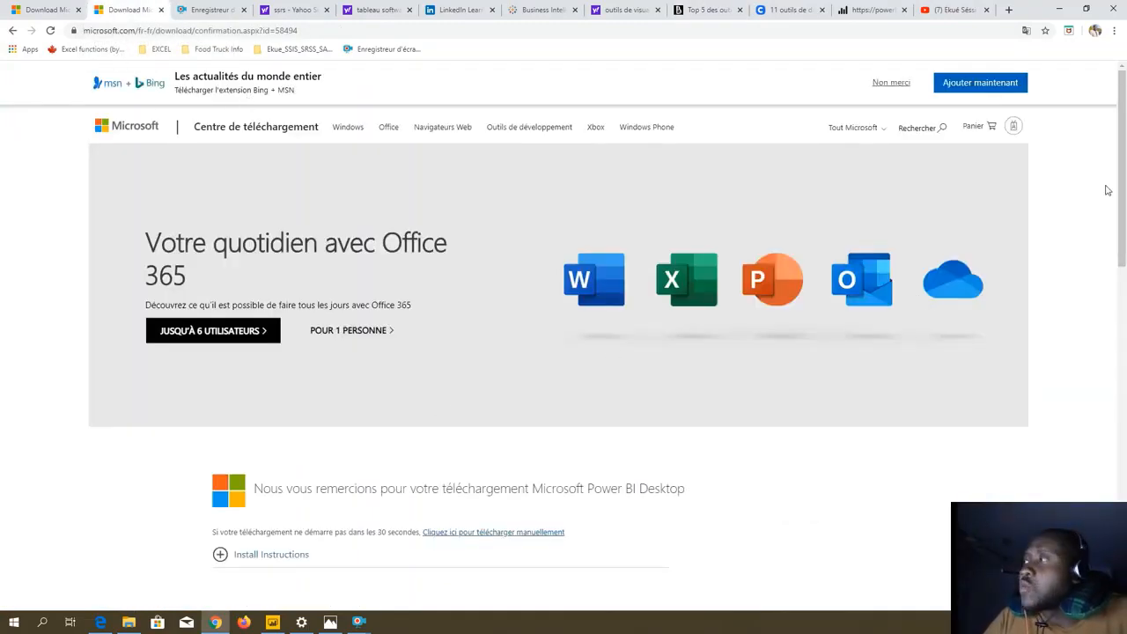
mouse_move(1121, 193)
mouse_down()
mouse_move(1121, 312)
mouse_move(1109, 184)
mouse_up()
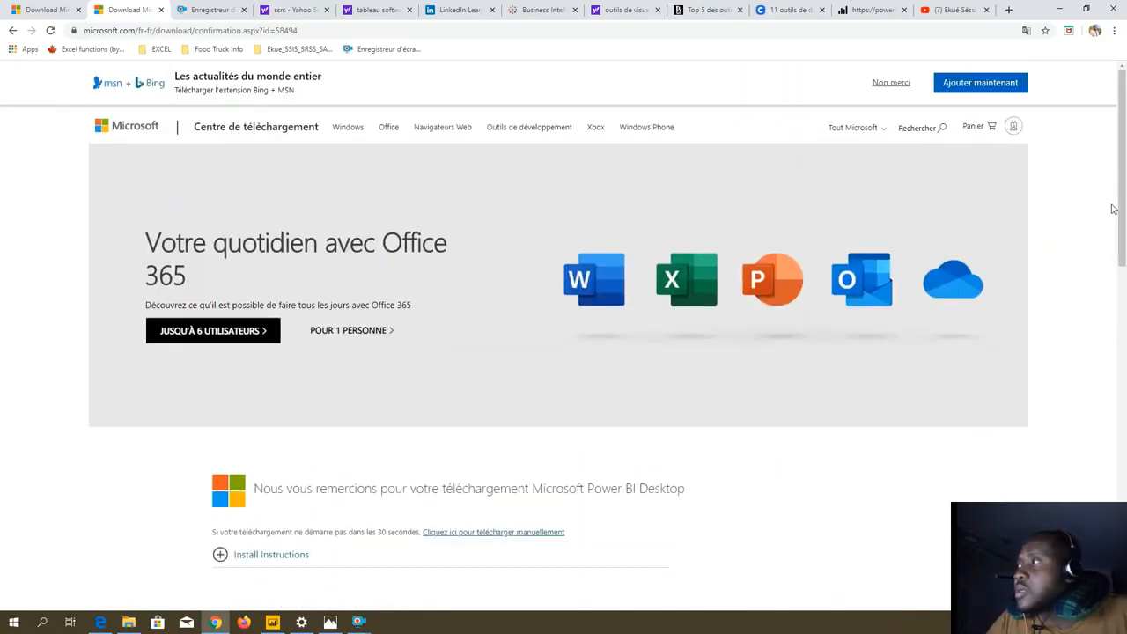
drag(1125, 199, 720, 83)
click(12, 32)
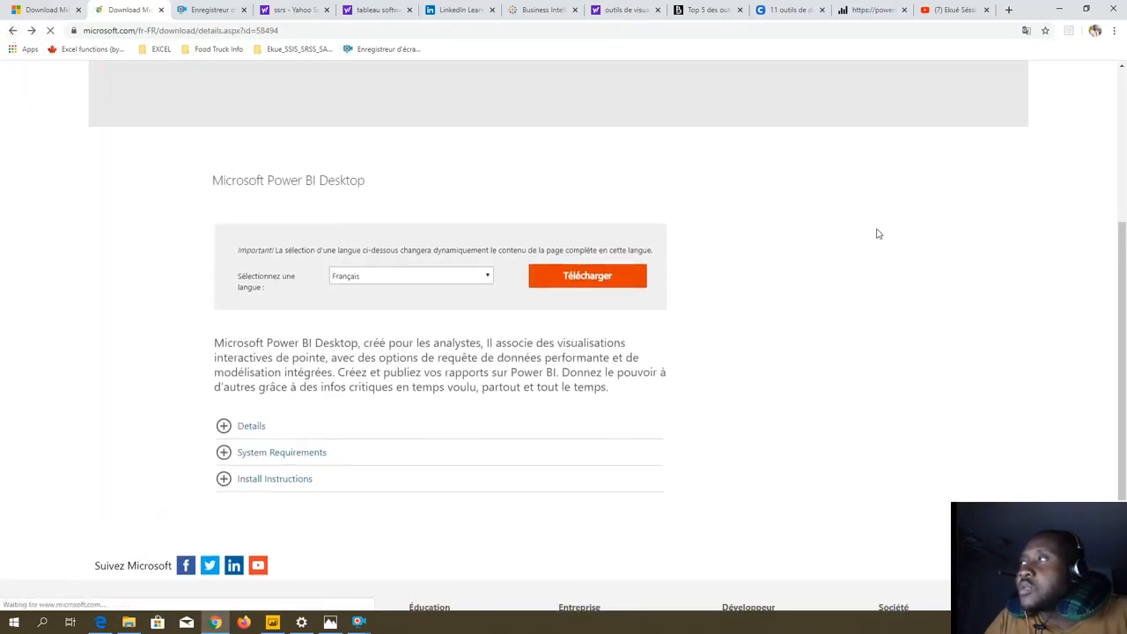
Switch back to Power BI Desktop and examine the Accueil, Affichage and Modélisation command sets.
click(1062, 9)
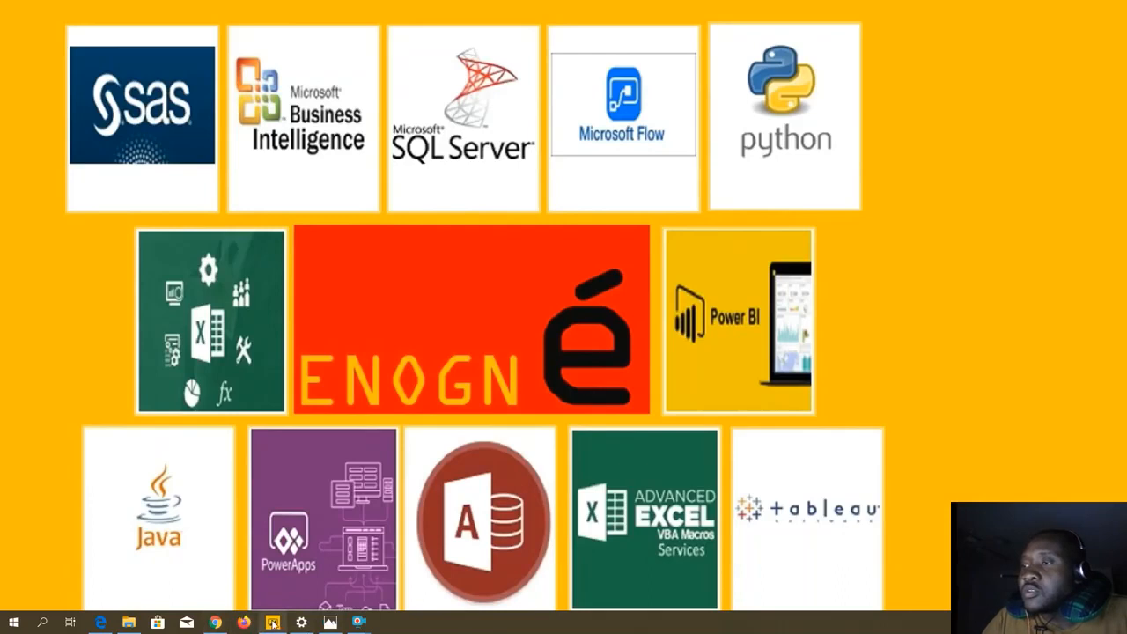
click(273, 623)
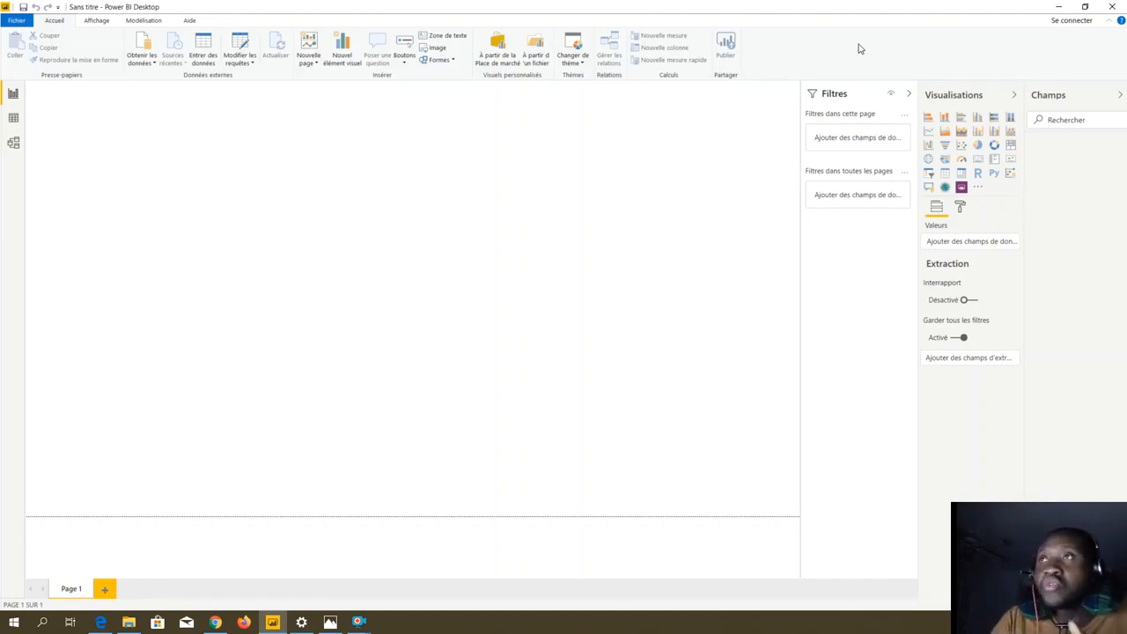
click(92, 22)
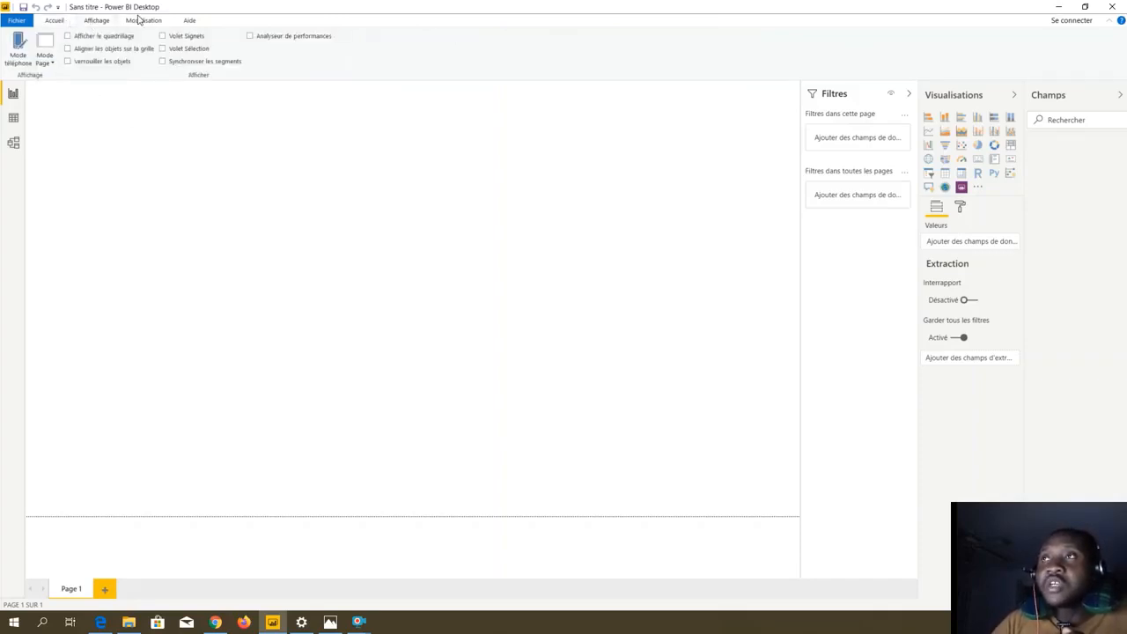
click(138, 19)
click(55, 20)
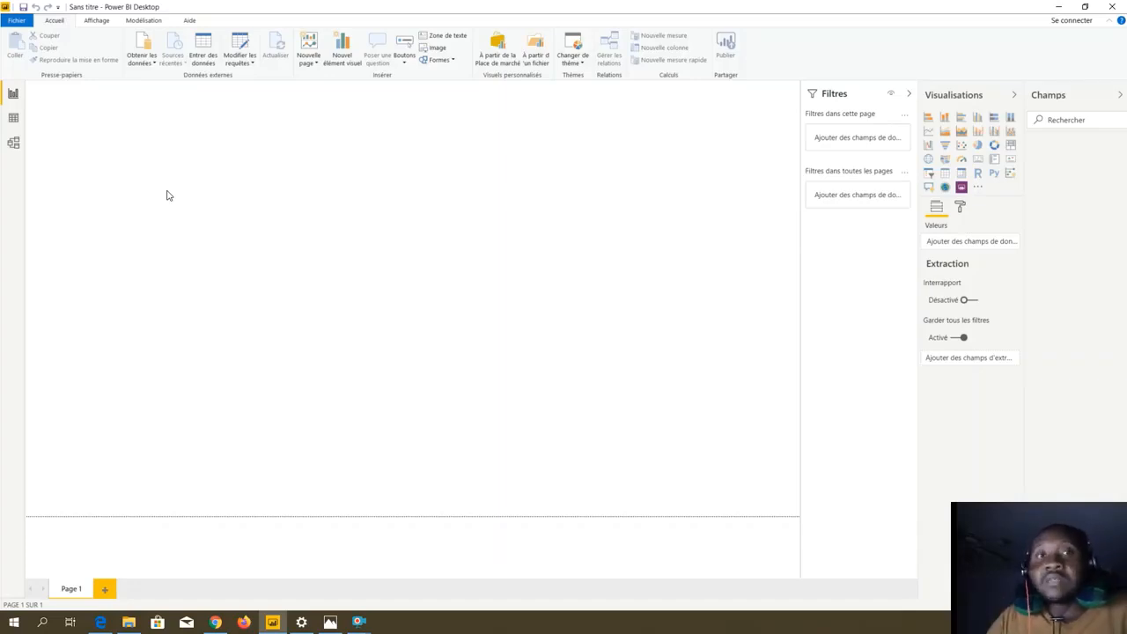
click(91, 23)
click(138, 23)
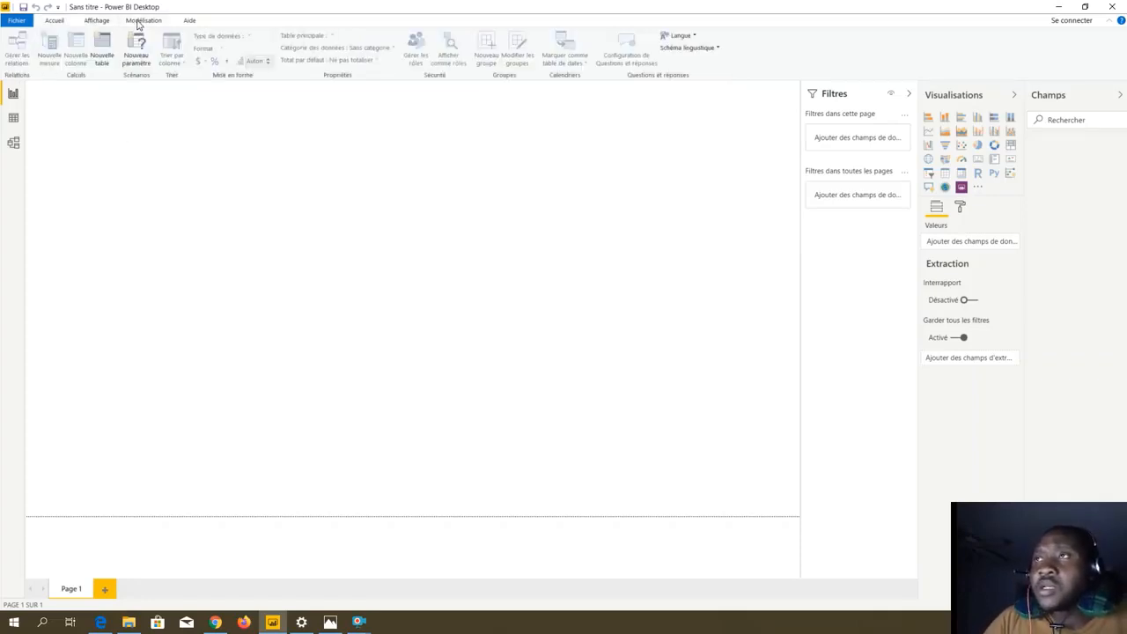
click(97, 22)
click(53, 22)
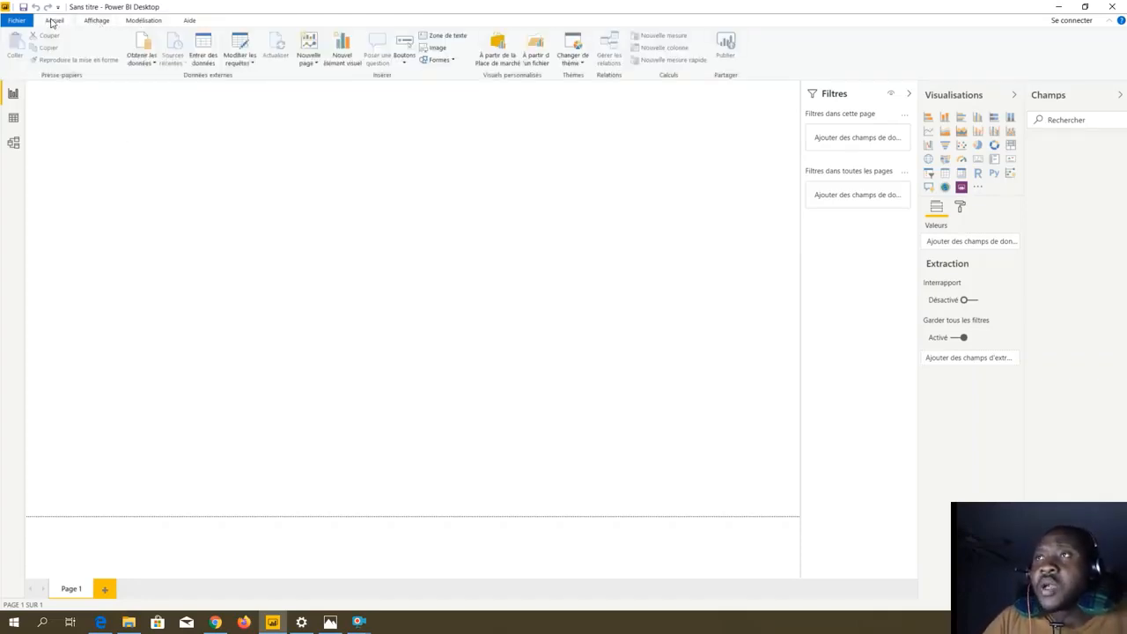
click(94, 24)
click(132, 21)
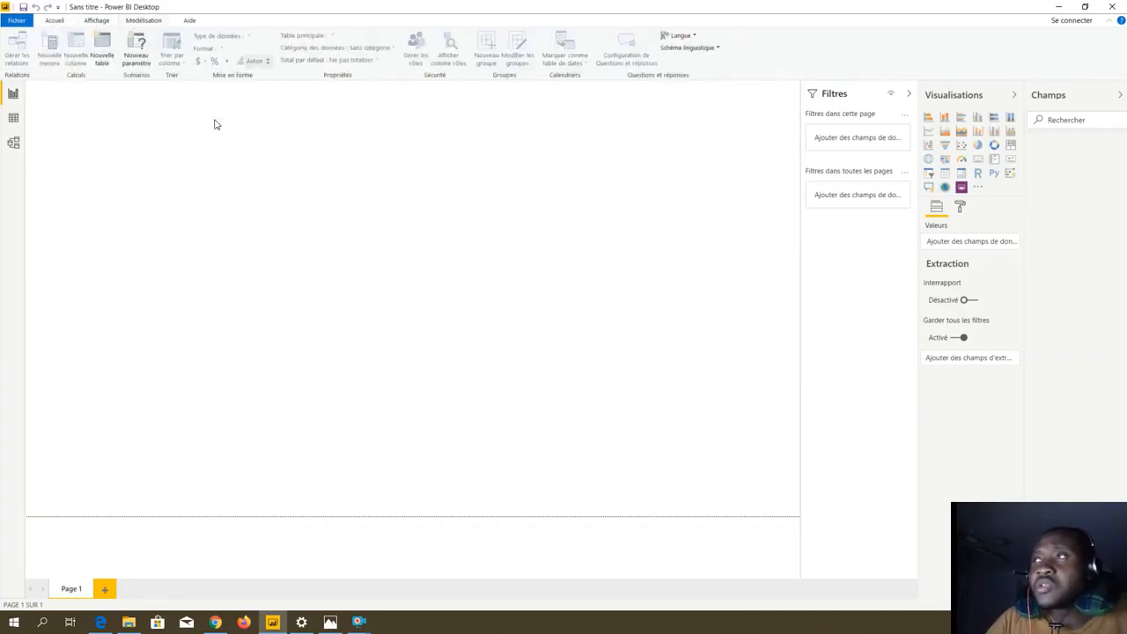
Review the file-level commands, including import, export, and options and settings.
click(19, 22)
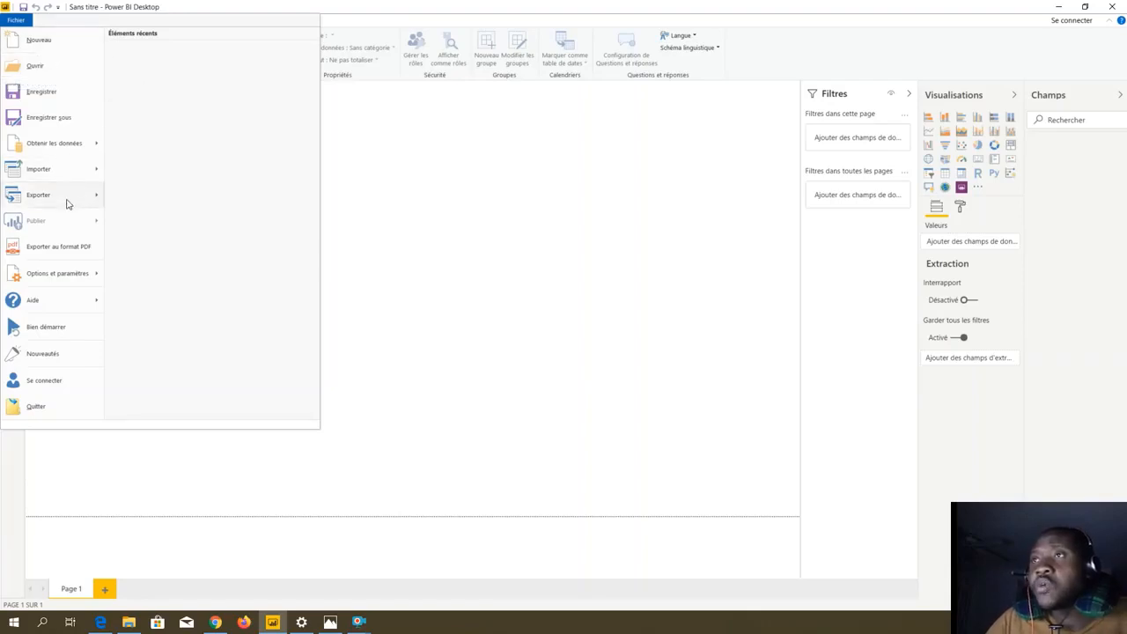
mouse_move(78, 180)
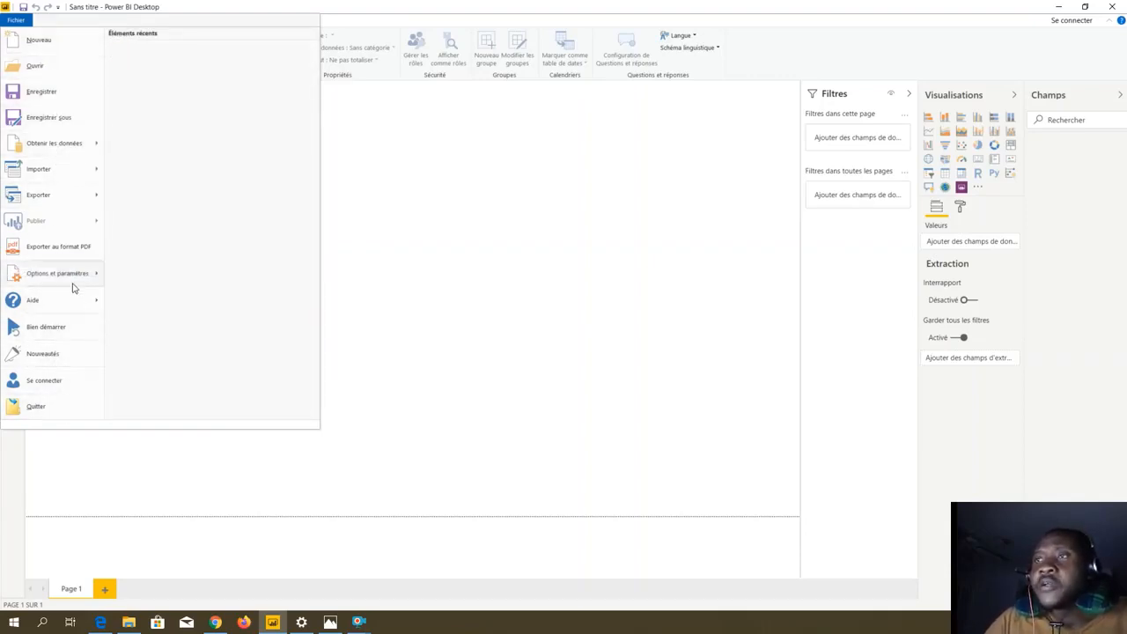
mouse_move(74, 282)
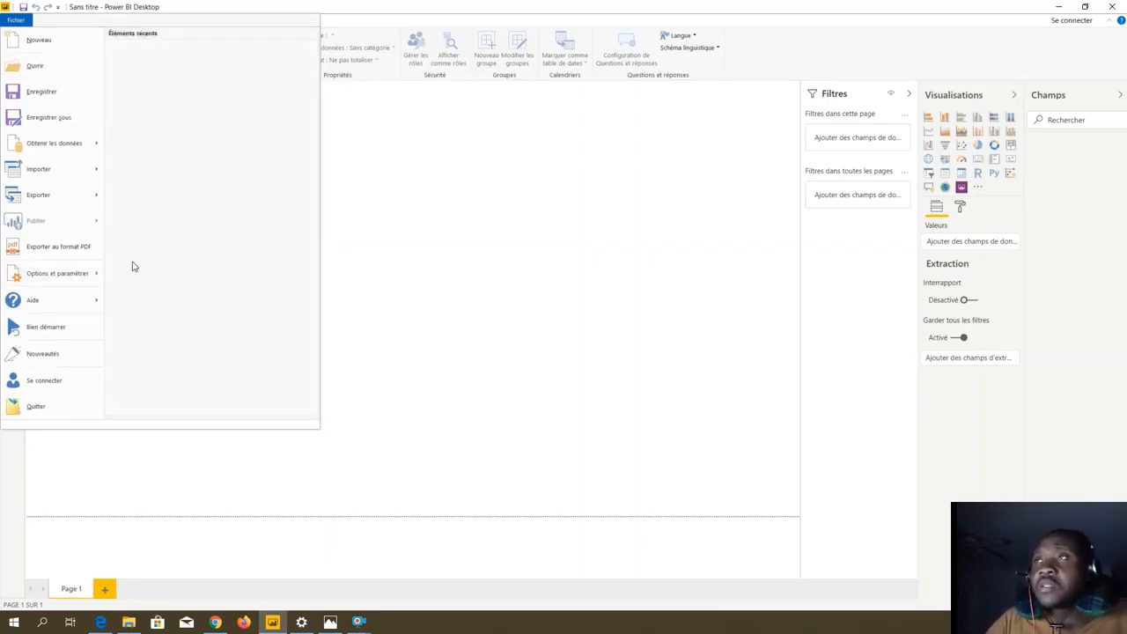
key(Escape)
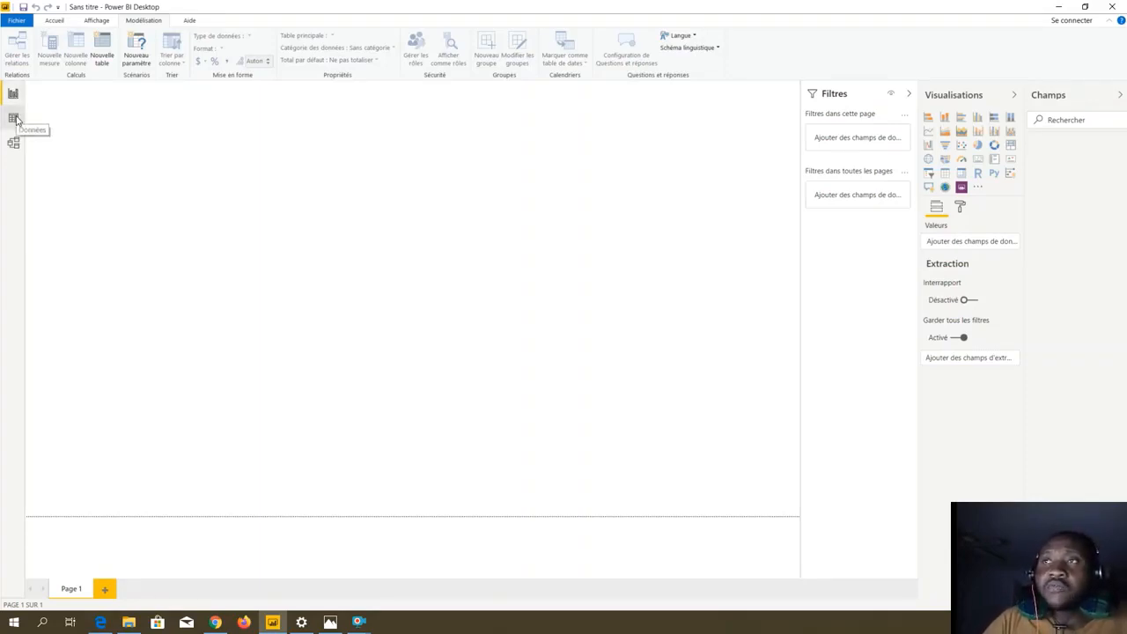
Examine the Data and Model views, and return to the Report view with its visualization and field areas.
click(14, 118)
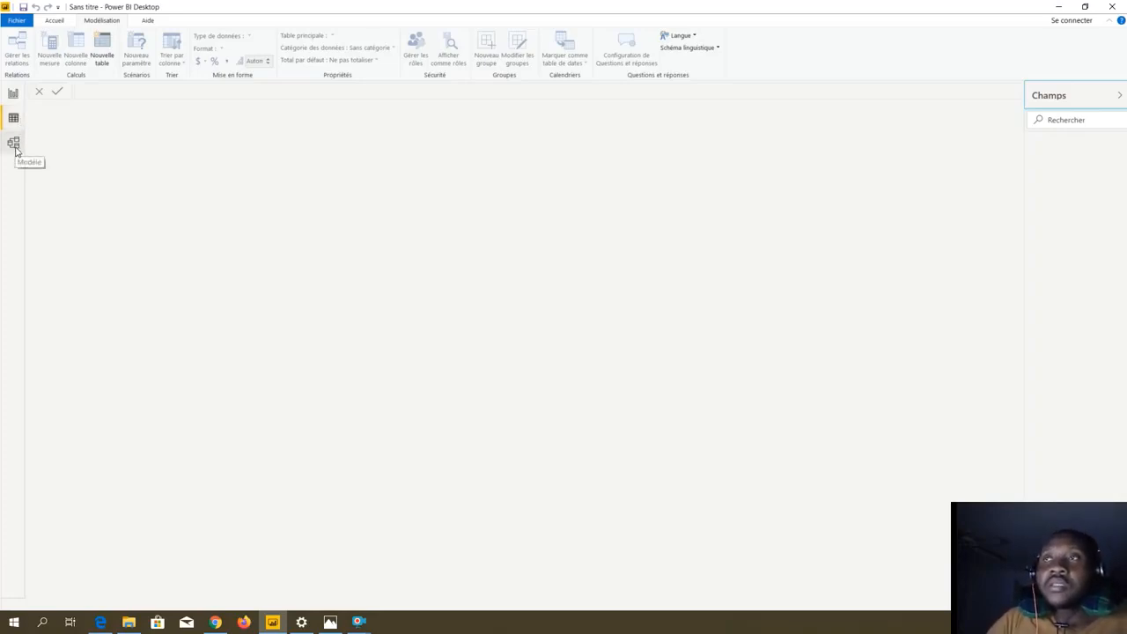
click(14, 148)
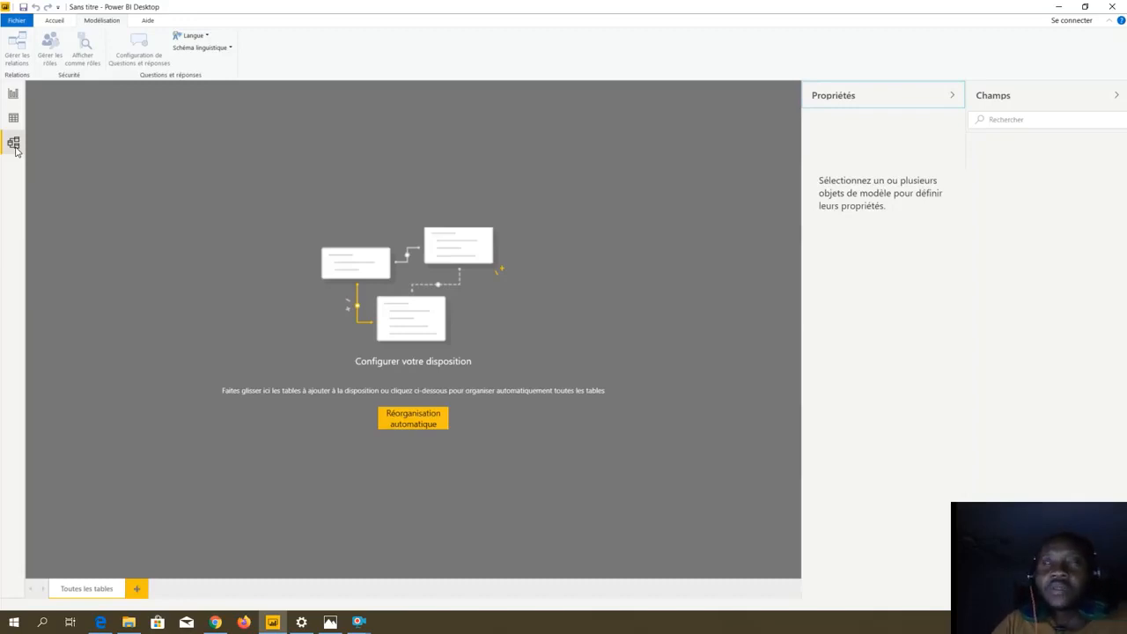
click(14, 95)
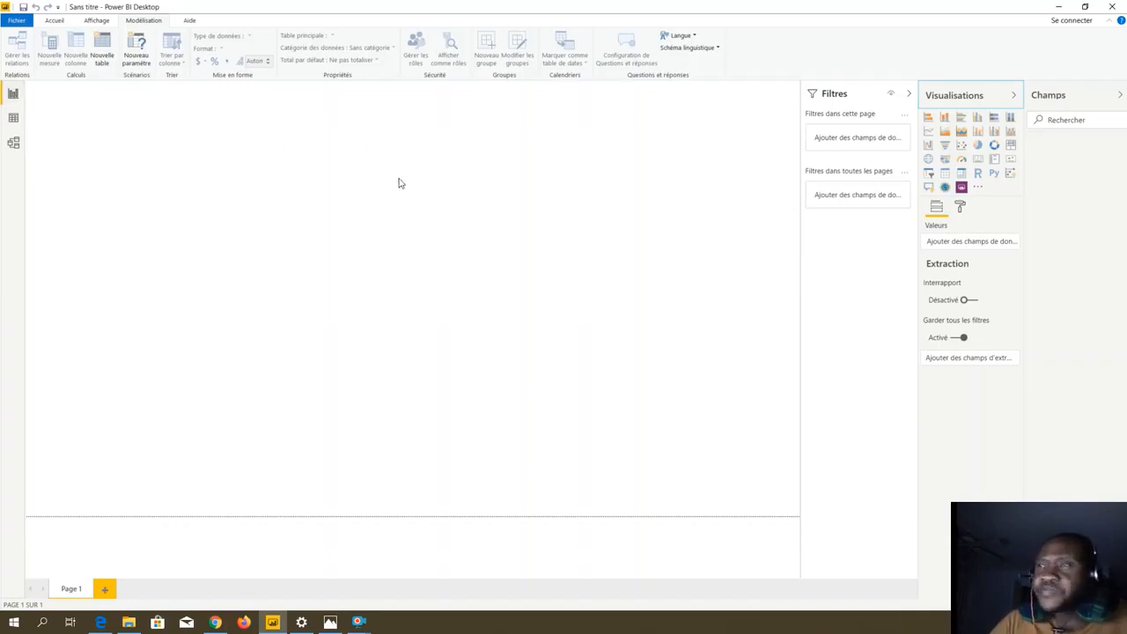
click(13, 119)
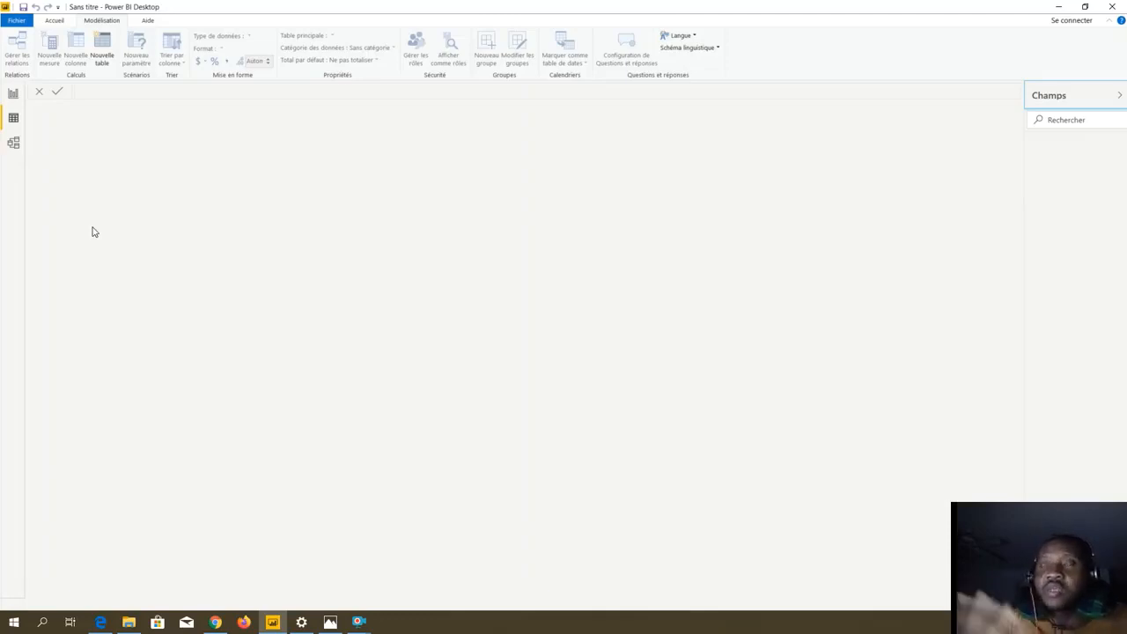
click(13, 143)
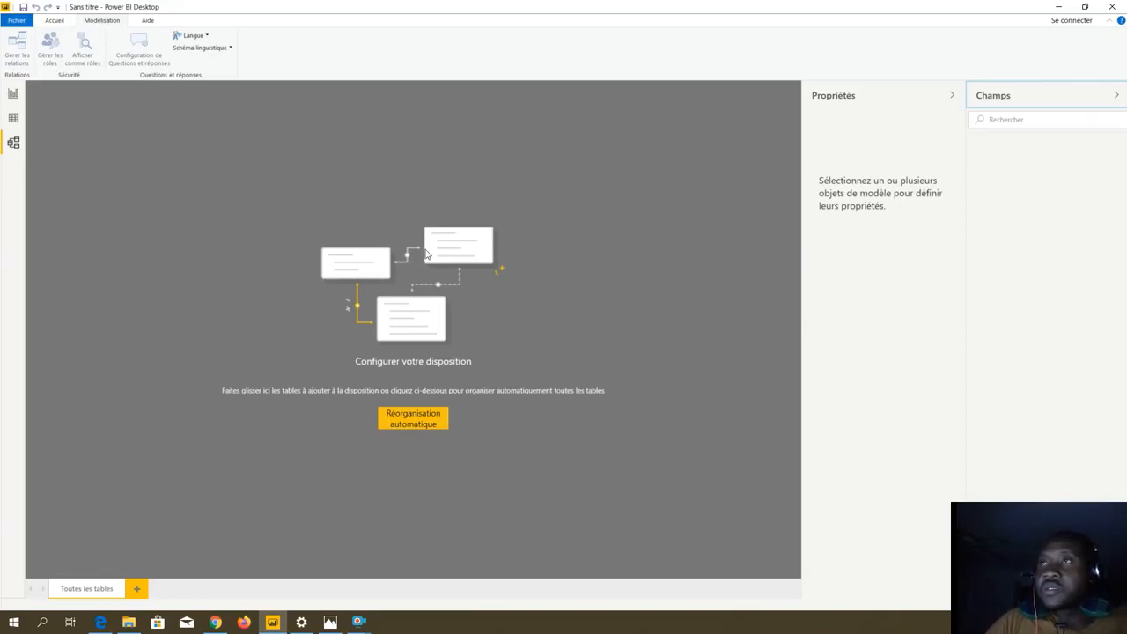
click(15, 97)
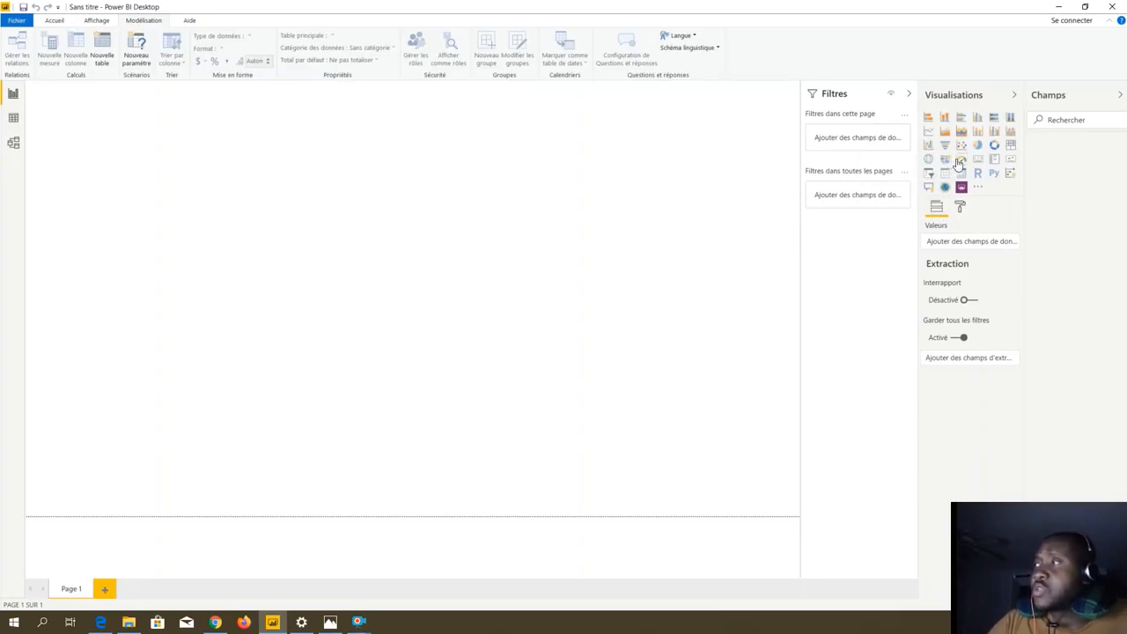
click(1072, 120)
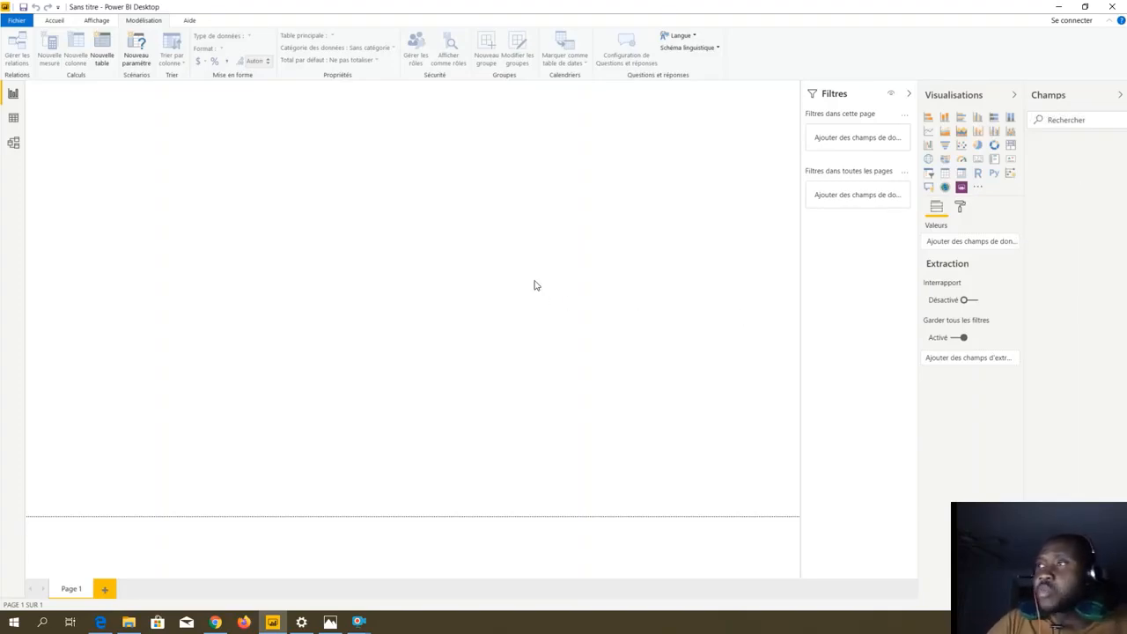
Add a second report page, inspect the page options of Page 1 and Page 2, and return to Page 1.
click(58, 22)
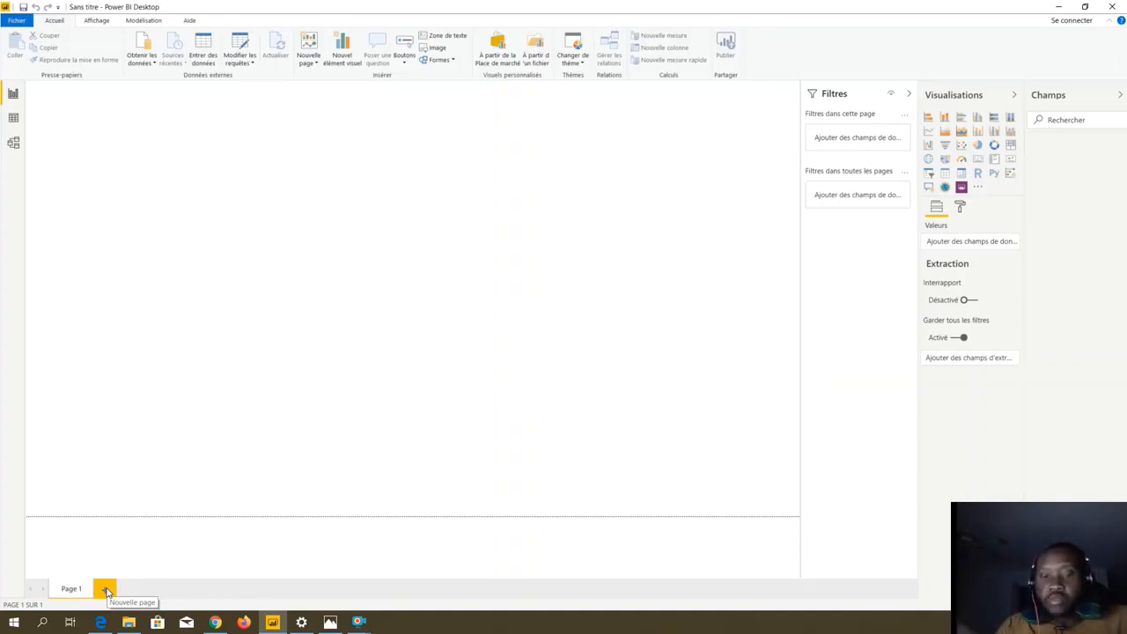
click(106, 591)
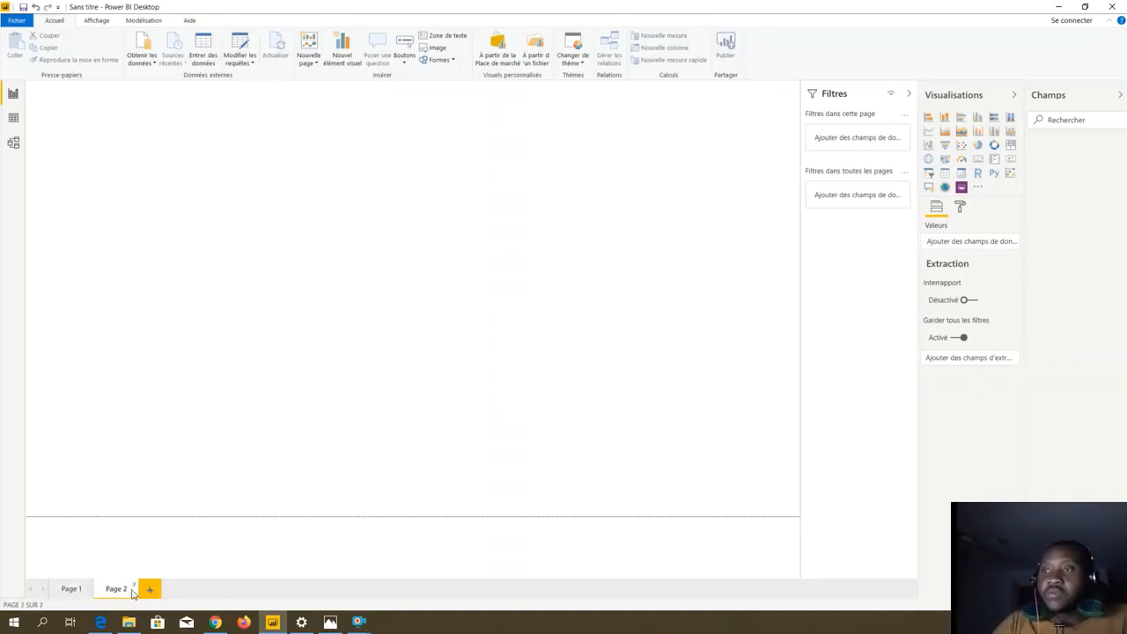
right_click(68, 591)
click(68, 591)
right_click(68, 591)
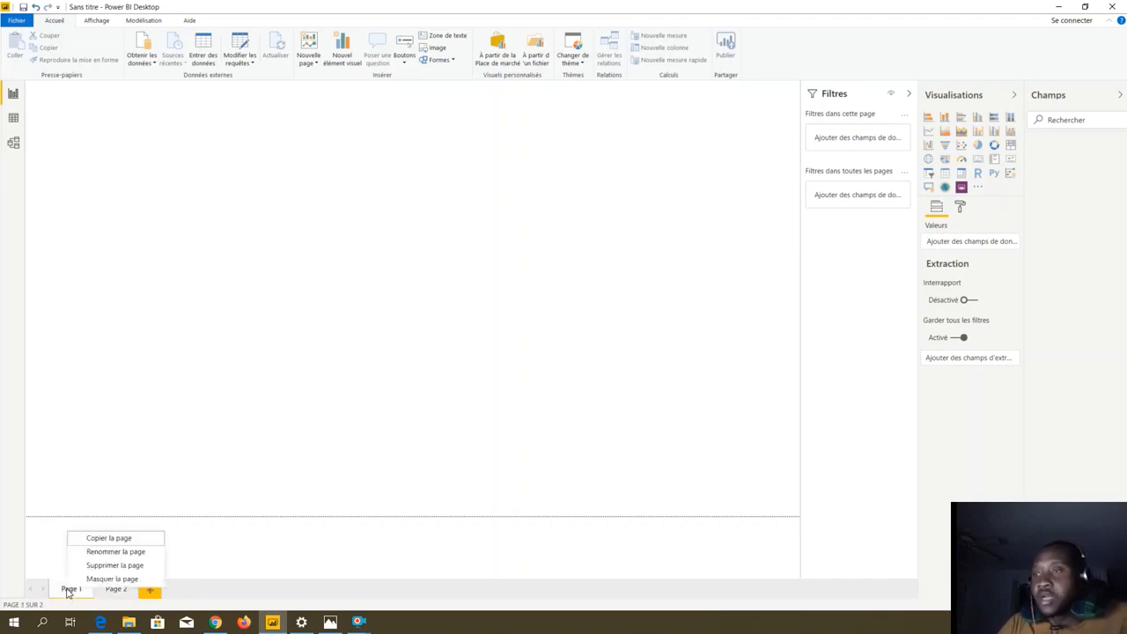
click(115, 593)
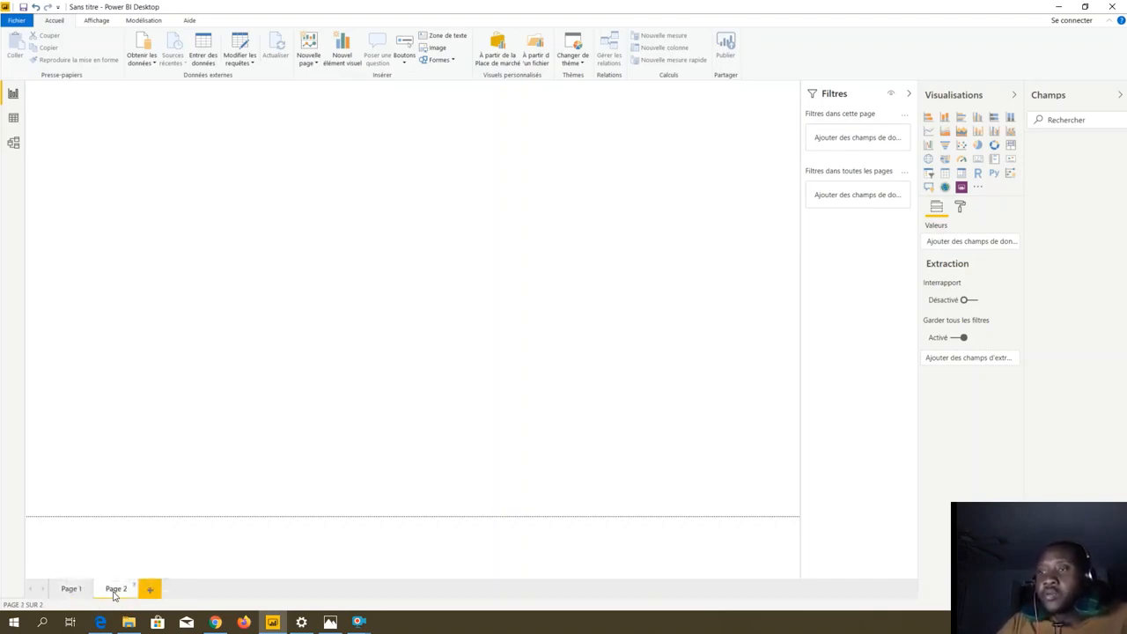
right_click(114, 594)
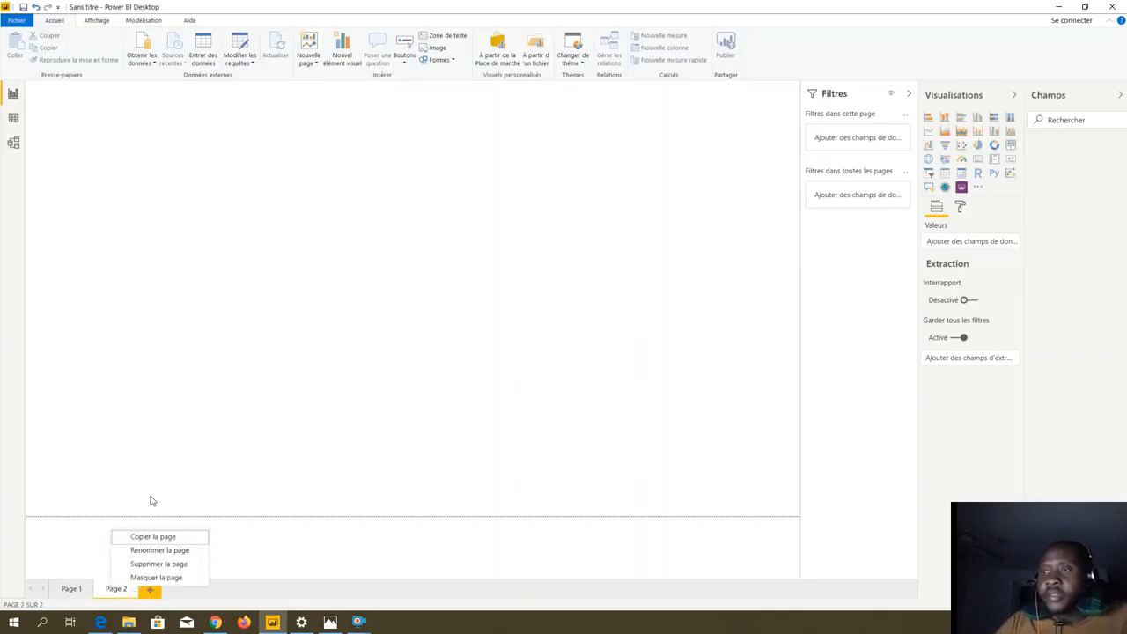
click(157, 381)
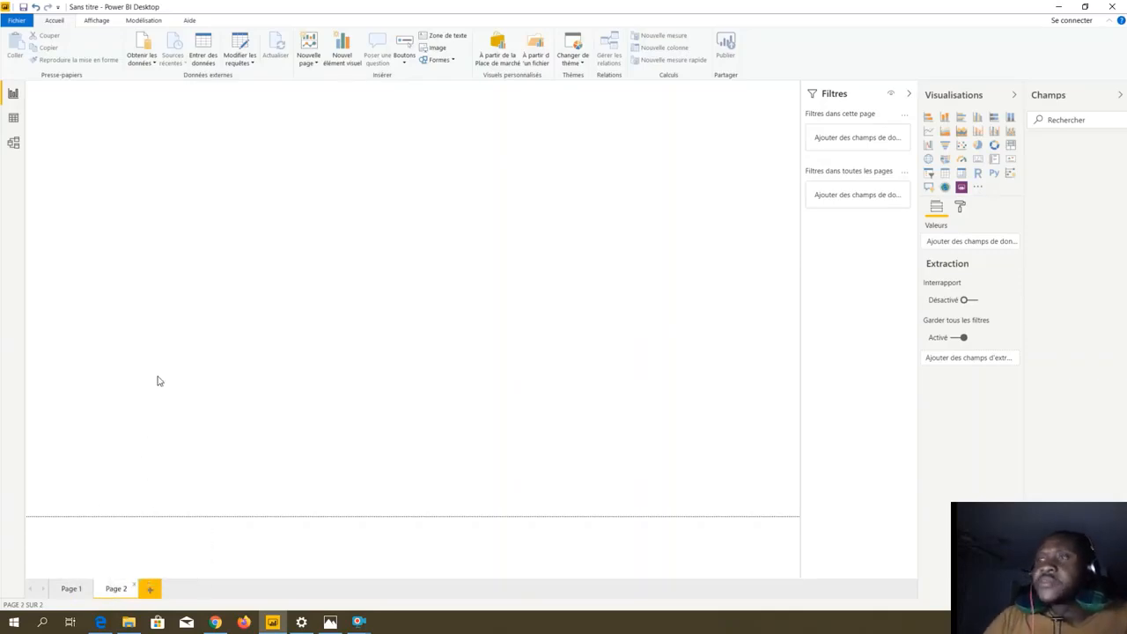
click(74, 596)
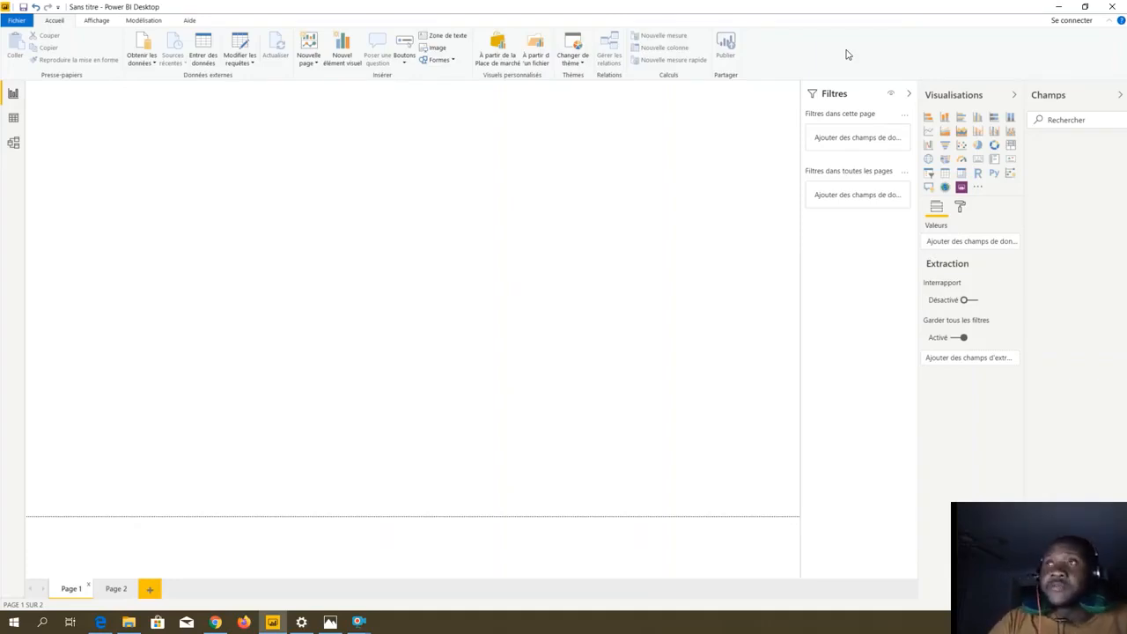
Compare the display options with the modeling commands available for the report page.
click(98, 25)
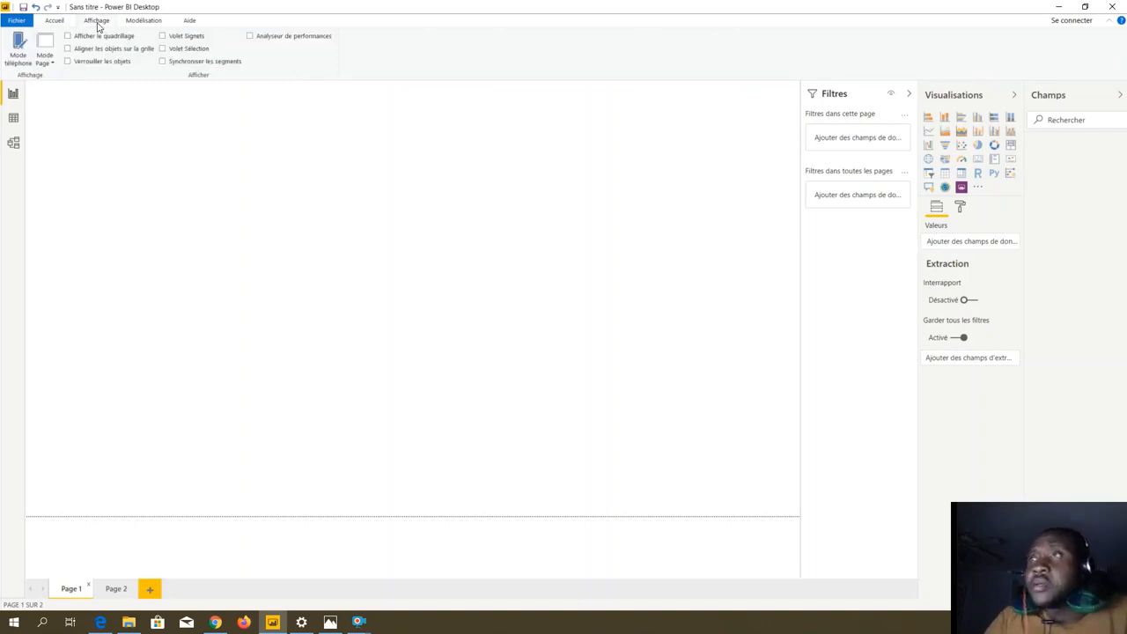
click(145, 20)
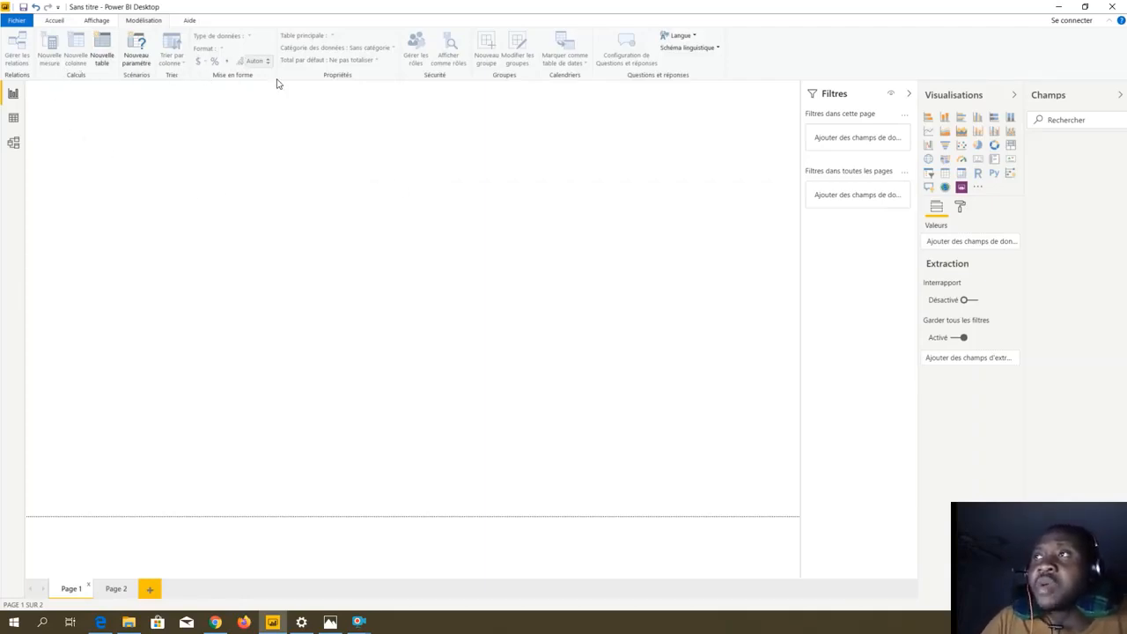
Review the home commands, look through the Data and Model views, and return to the Report view.
click(57, 24)
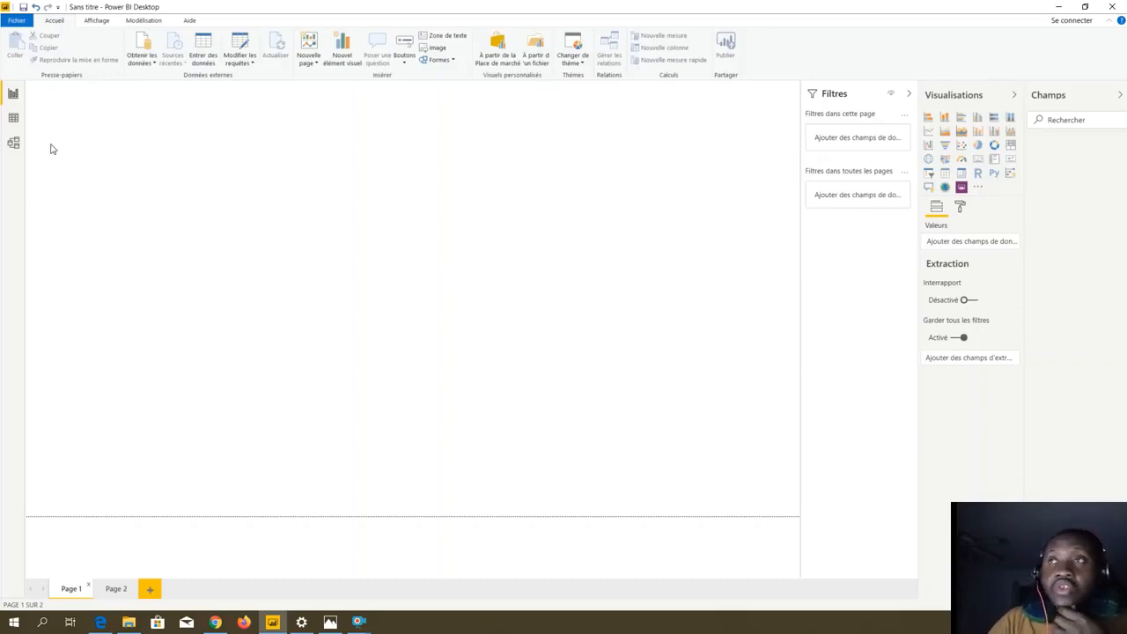
click(13, 118)
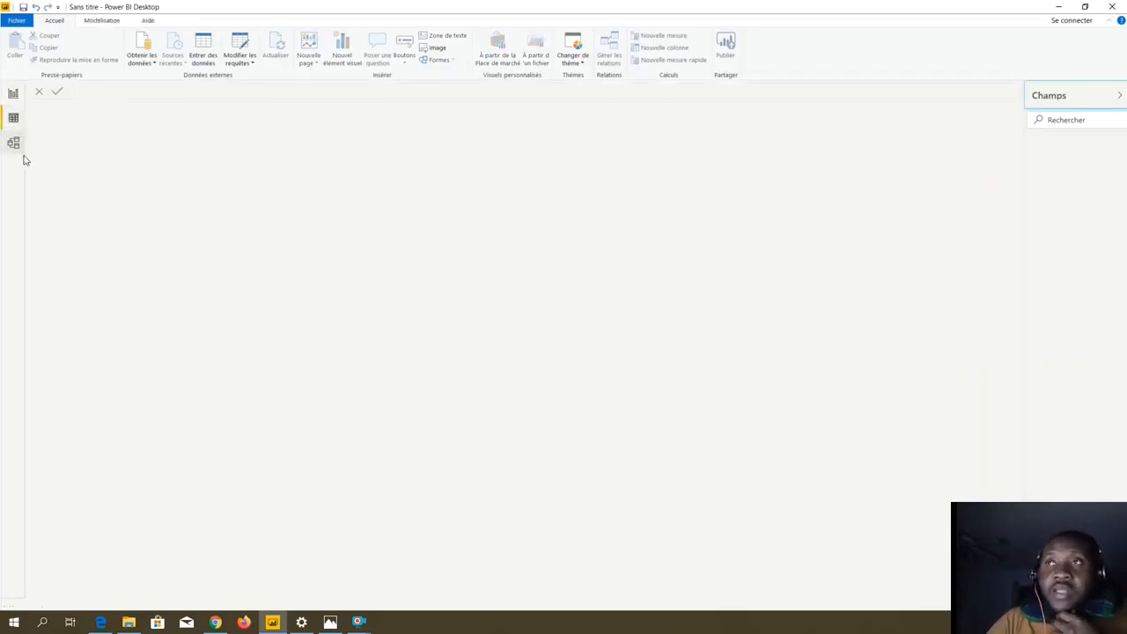
click(14, 142)
click(13, 94)
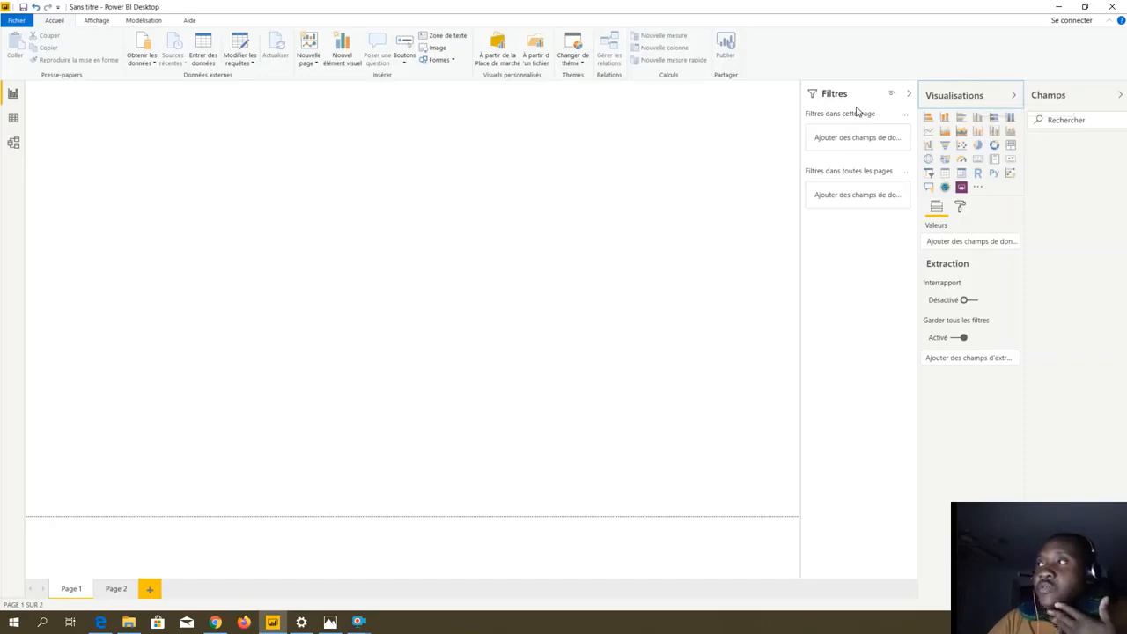
Collapse the Champs, Visualisations and Filtres panes to give the report canvas more room.
click(1120, 95)
click(1101, 95)
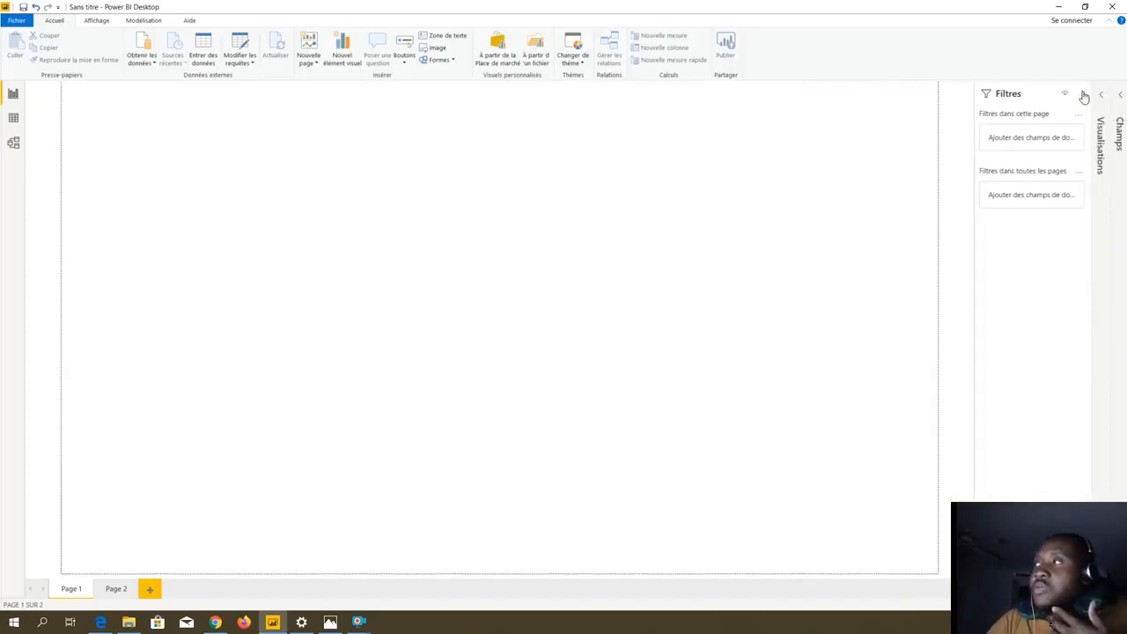
click(1083, 93)
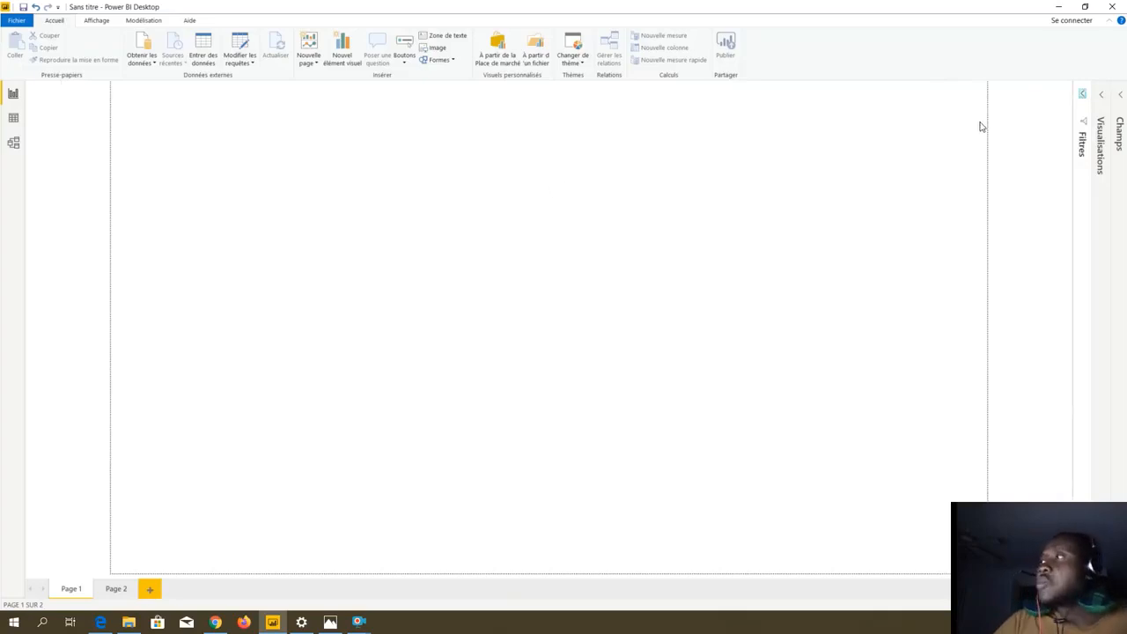
click(1081, 95)
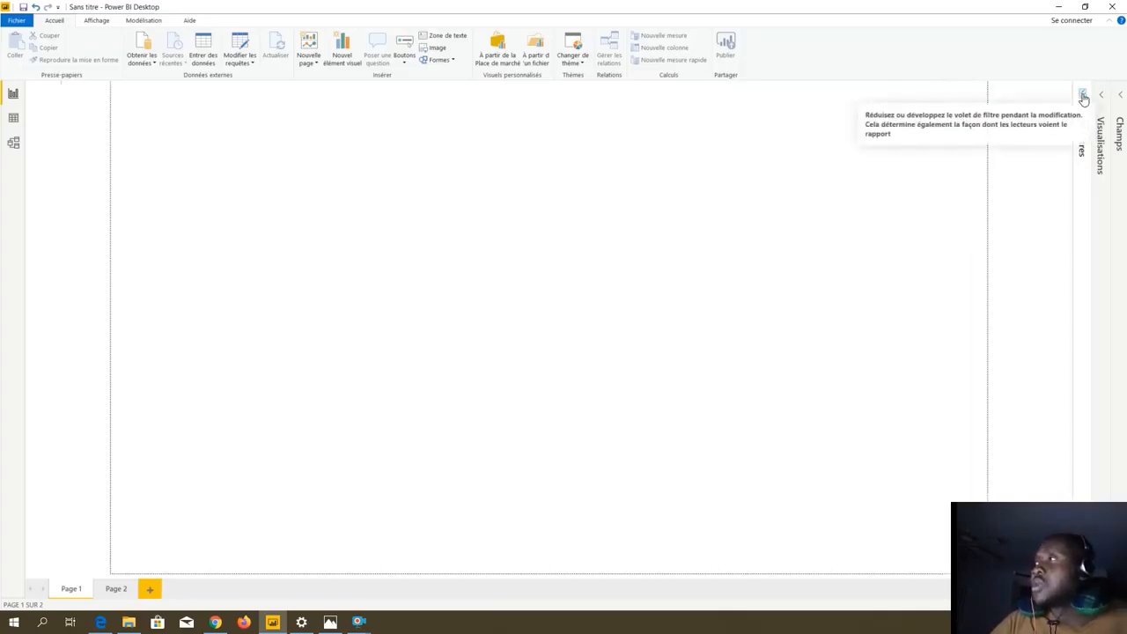
click(1083, 94)
click(1101, 97)
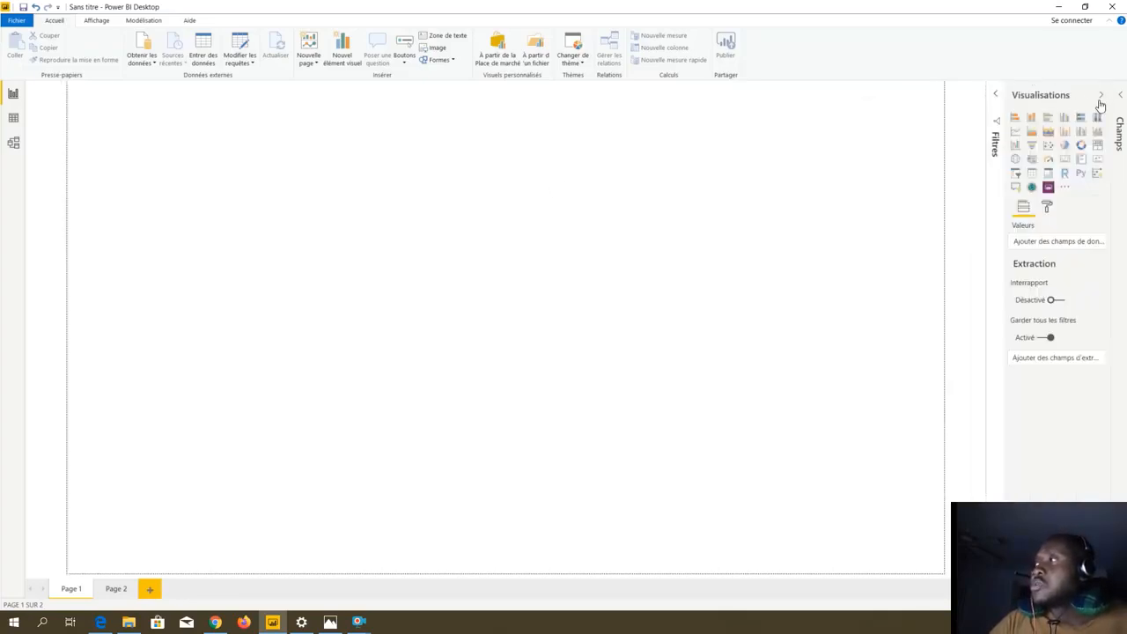
click(1101, 95)
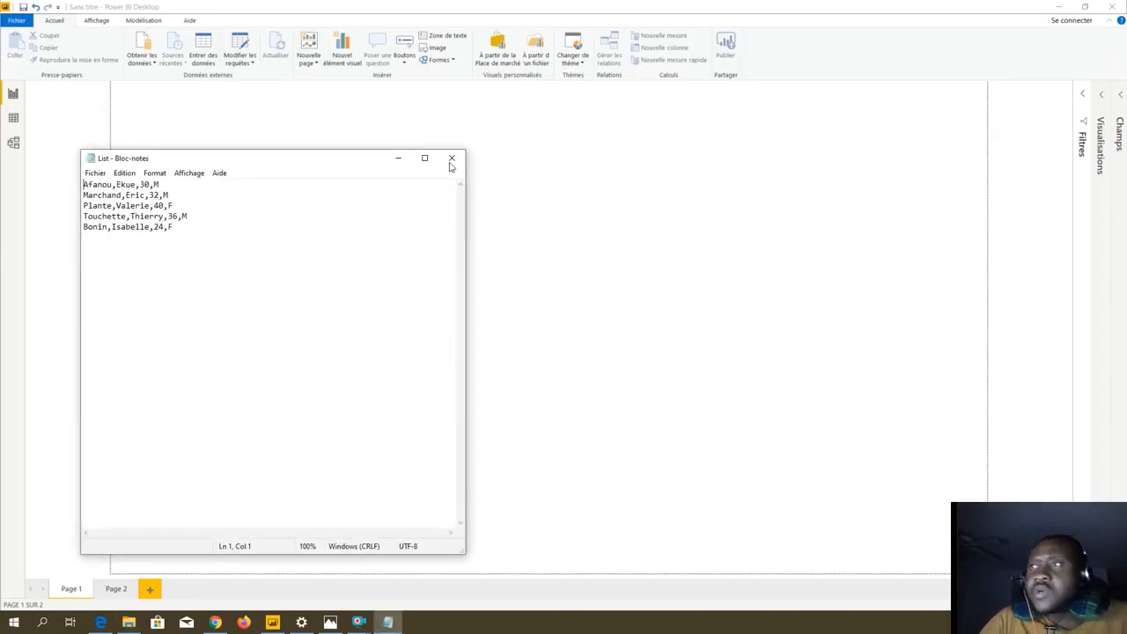
Examine the contents of the List and Liste_Personnes text files.
click(452, 158)
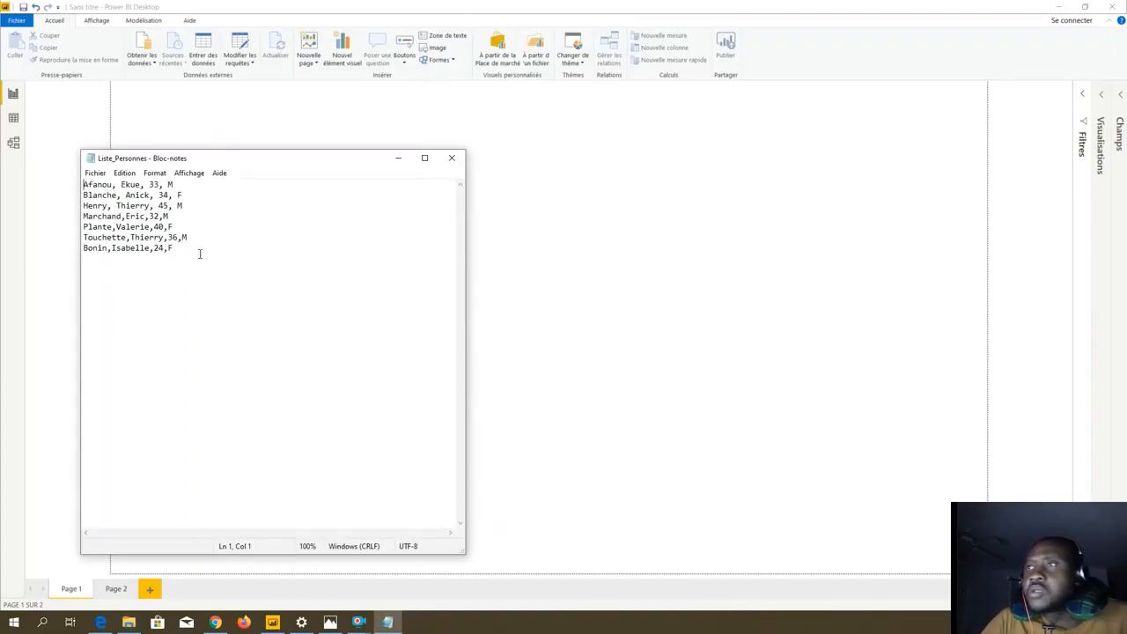
drag(199, 252, 53, 186)
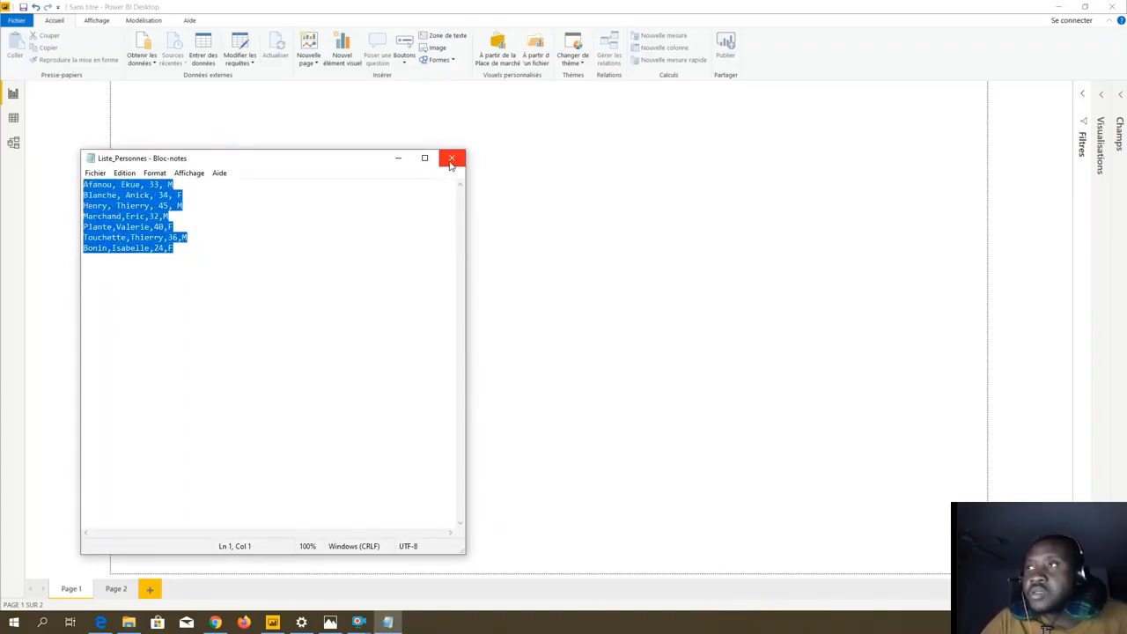
click(214, 255)
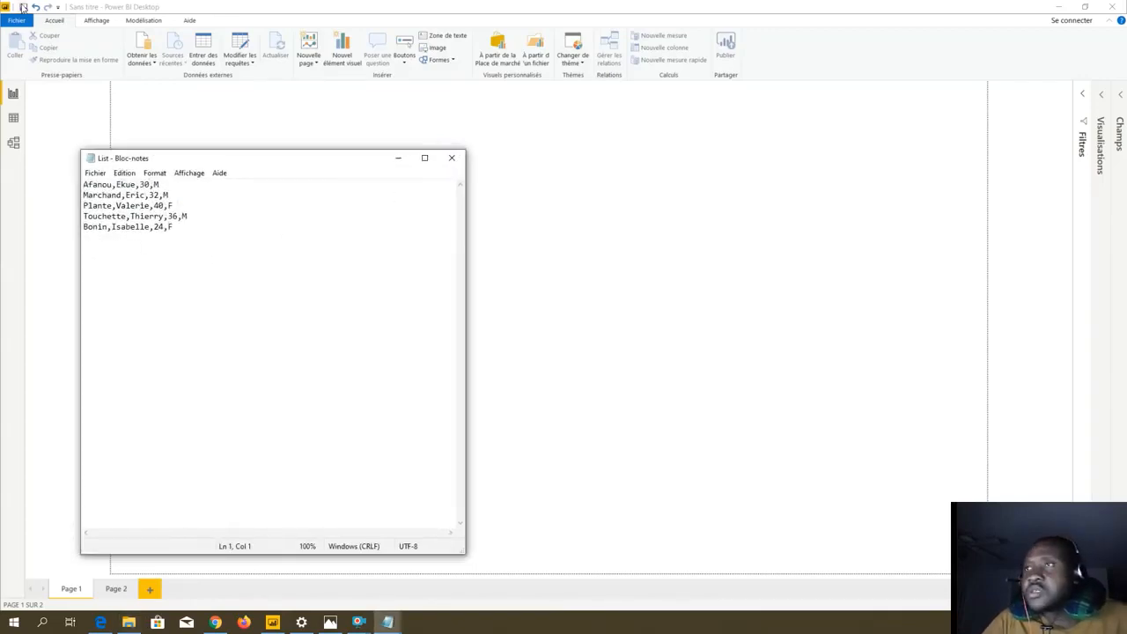
Copy all rows of the List text file and append them on a new line at the end of Liste_Personnes.
drag(357, 180, 639, 204)
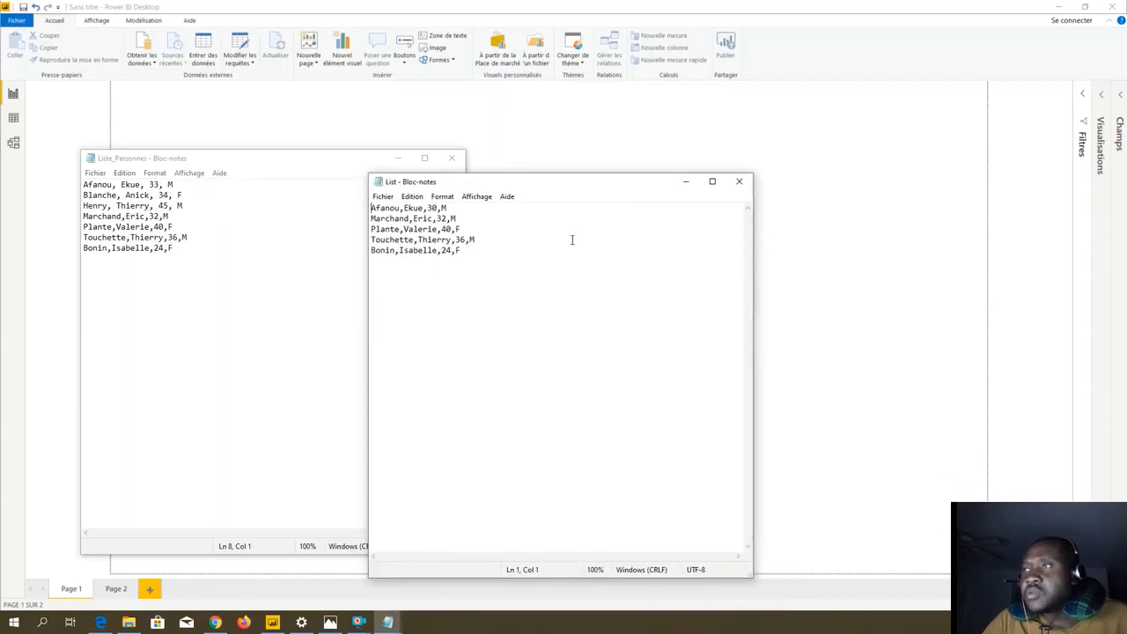
drag(469, 250, 345, 207)
key(ctrl+c)
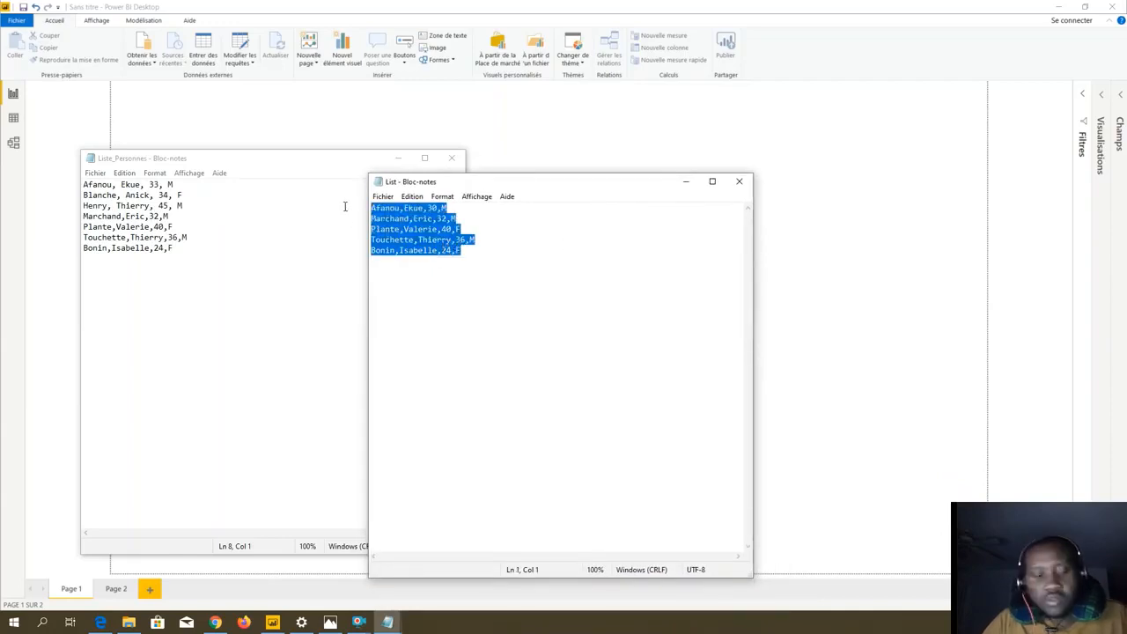
click(177, 250)
key(Return)
key(ctrl+v)
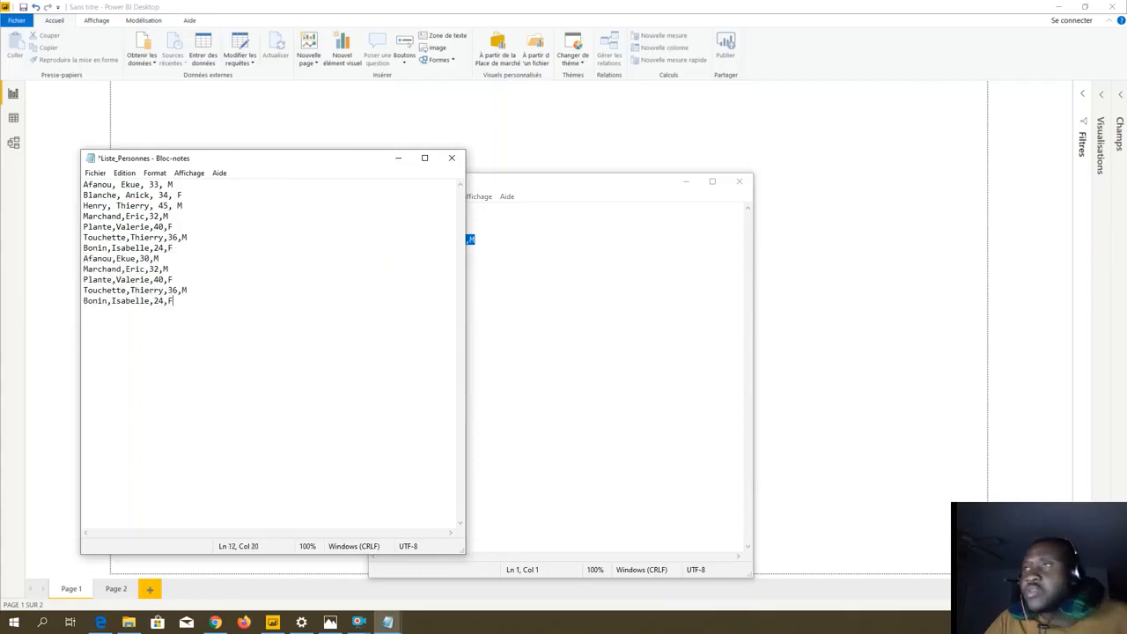
Save the Liste_Personnes file, and close both text files to return to the report.
click(95, 172)
click(50, 227)
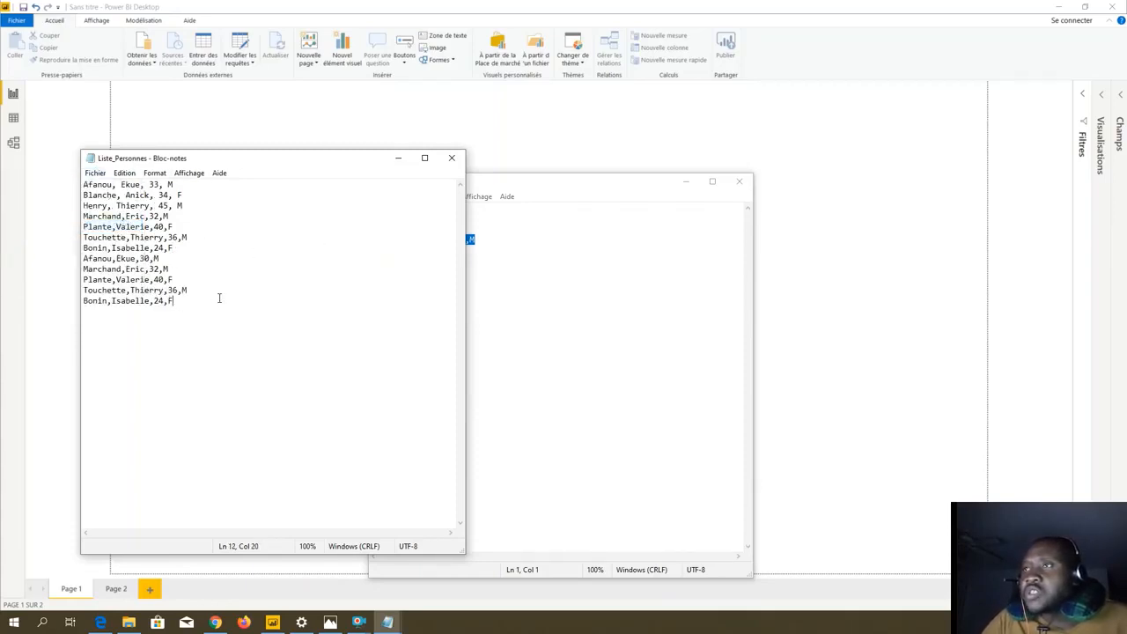
click(451, 161)
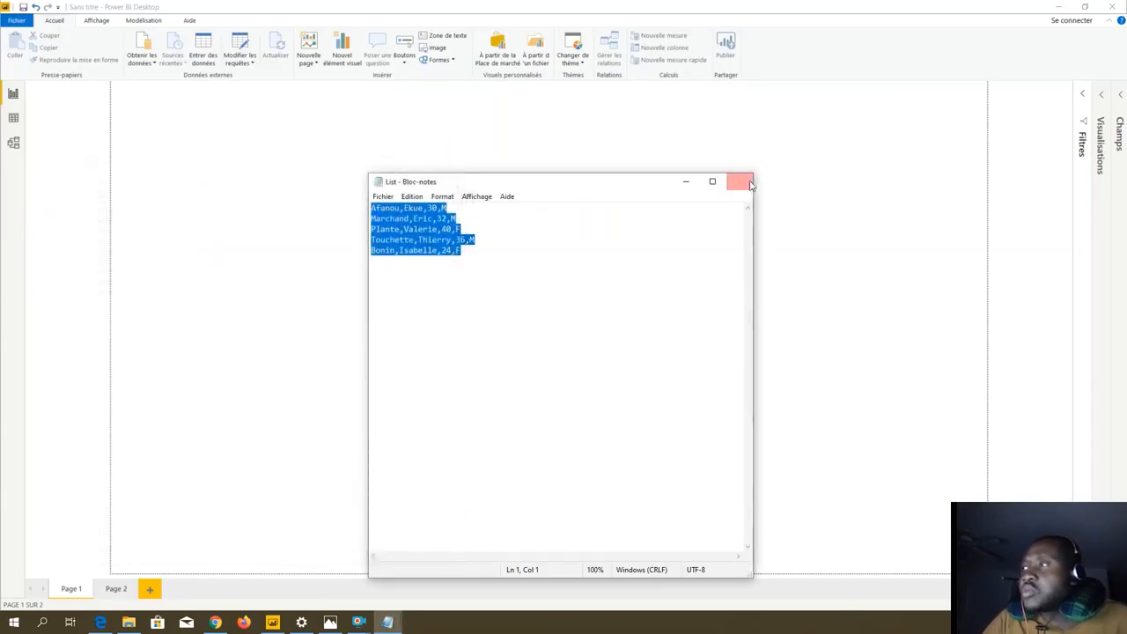
click(740, 182)
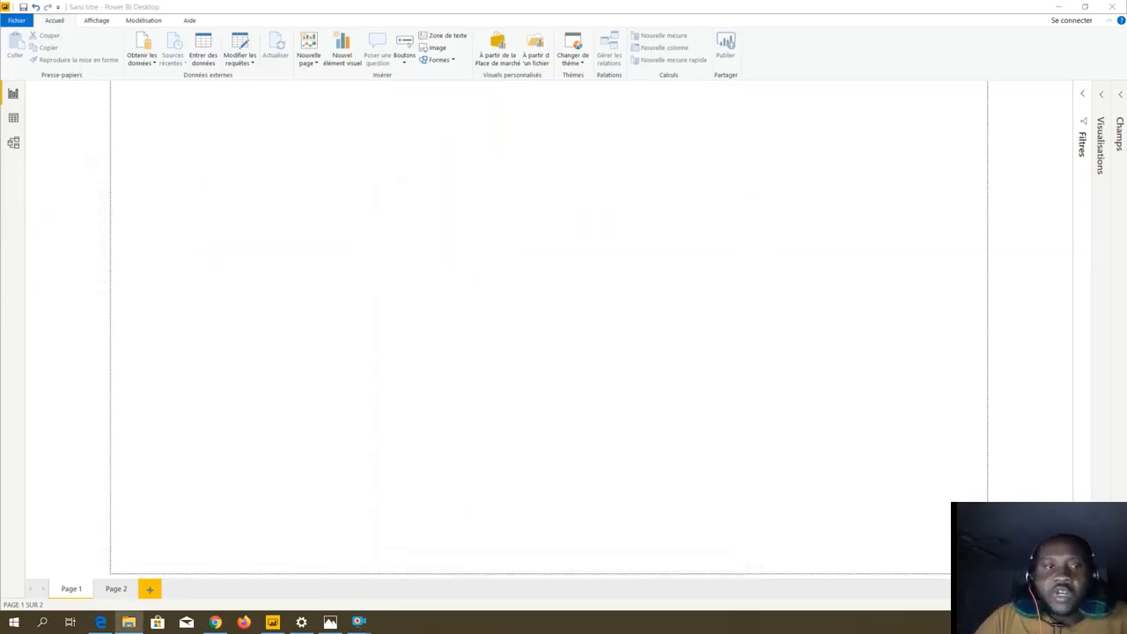
click(346, 180)
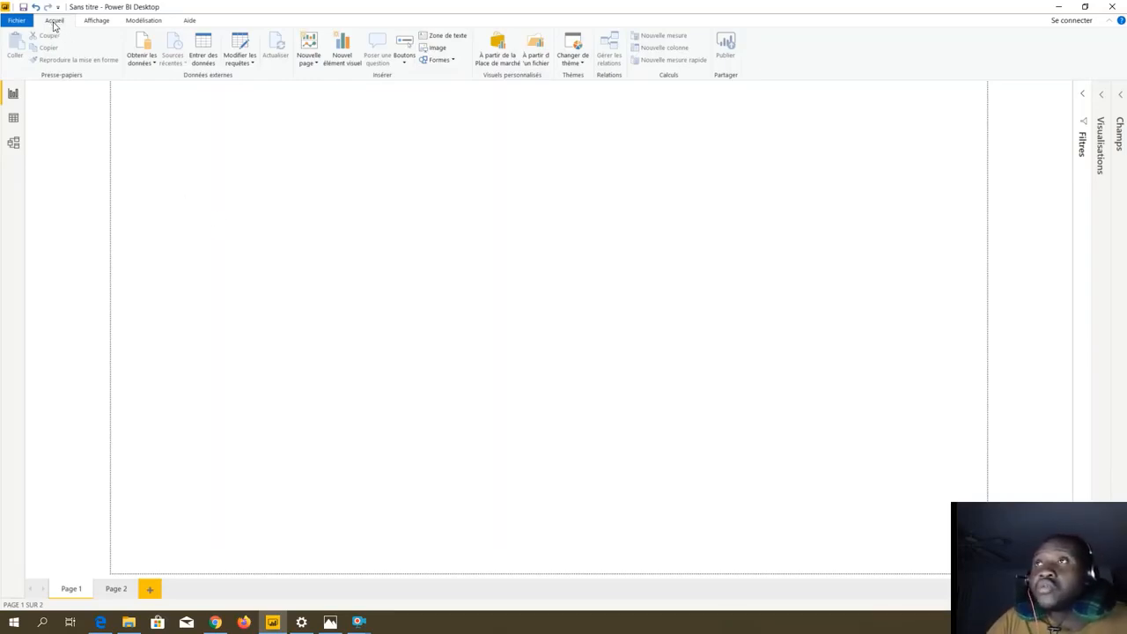
Review the most common data sources and check the source files in the Power_Query folder.
click(152, 66)
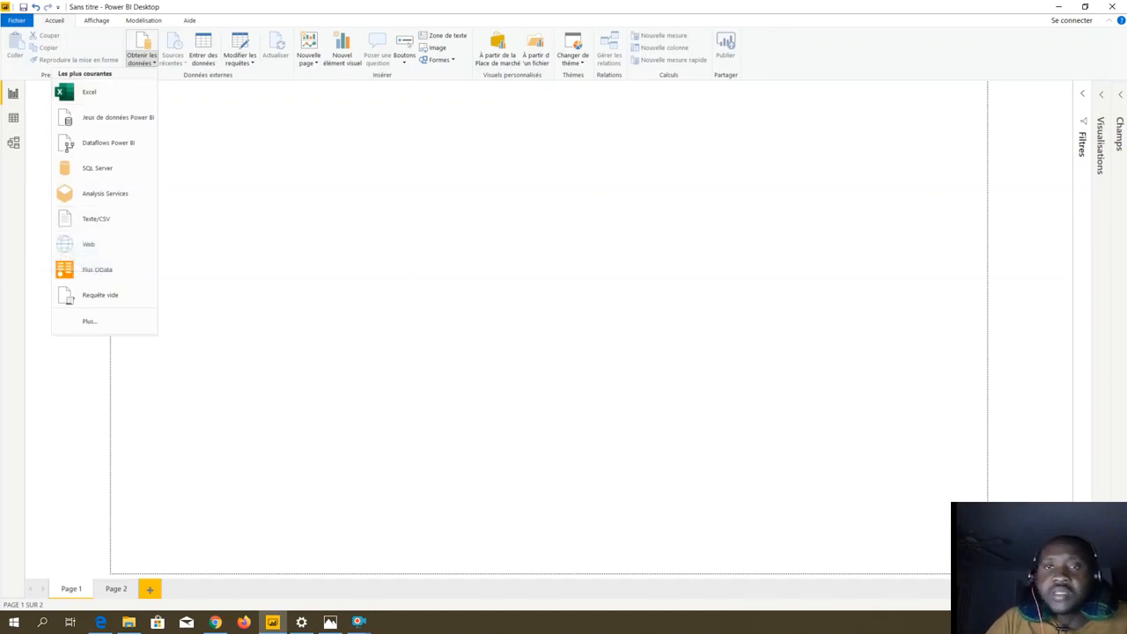
click(93, 219)
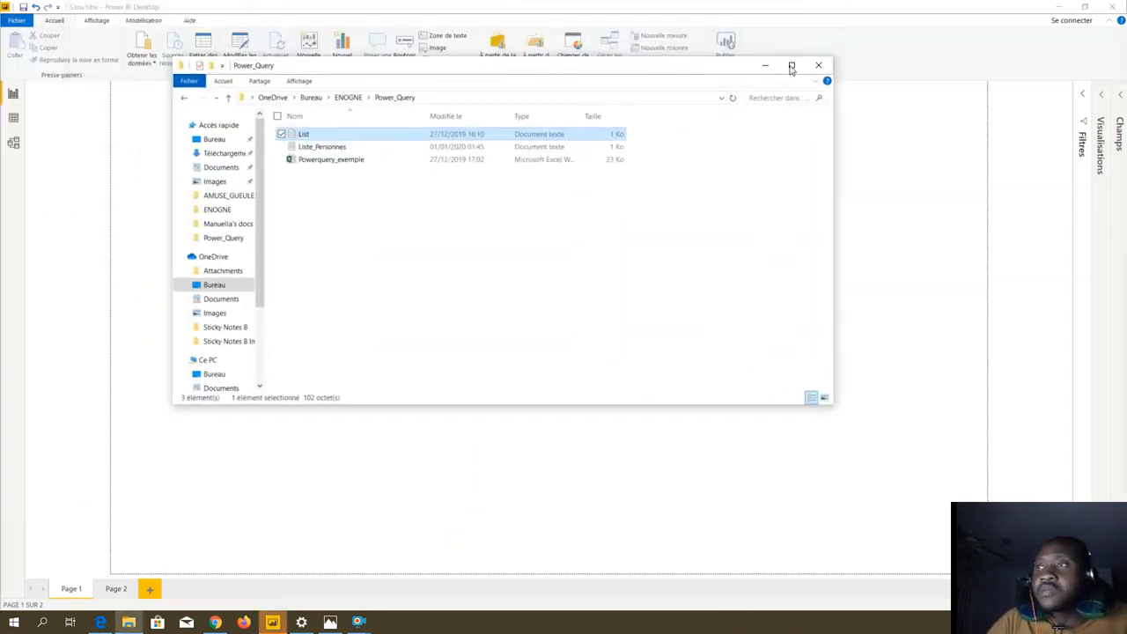
click(792, 65)
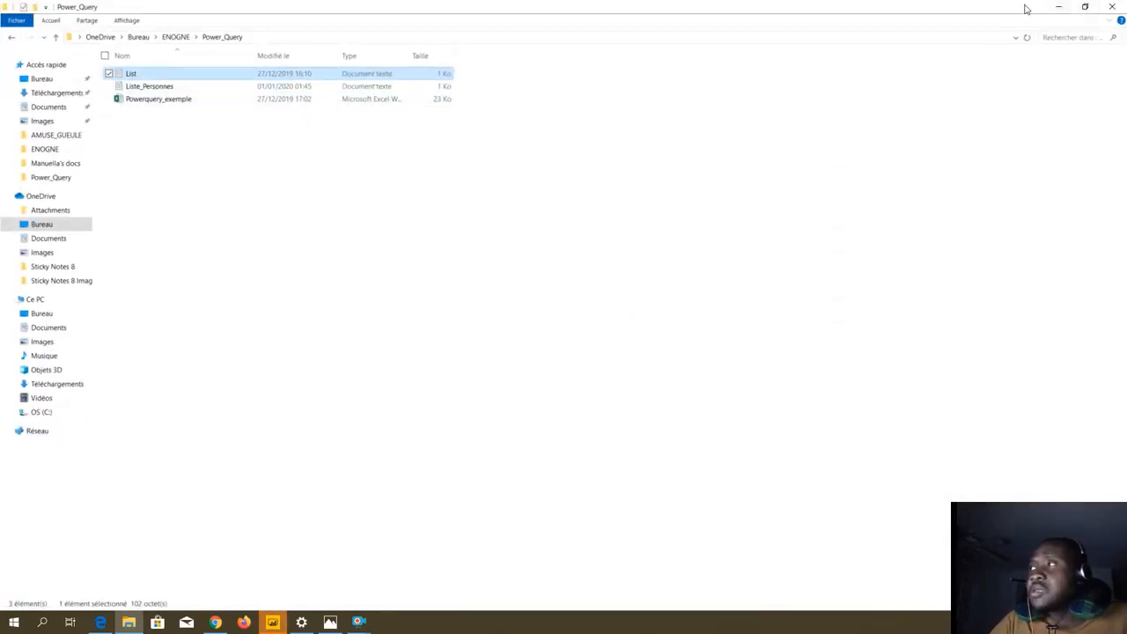
drag(1026, 8, 0, 228)
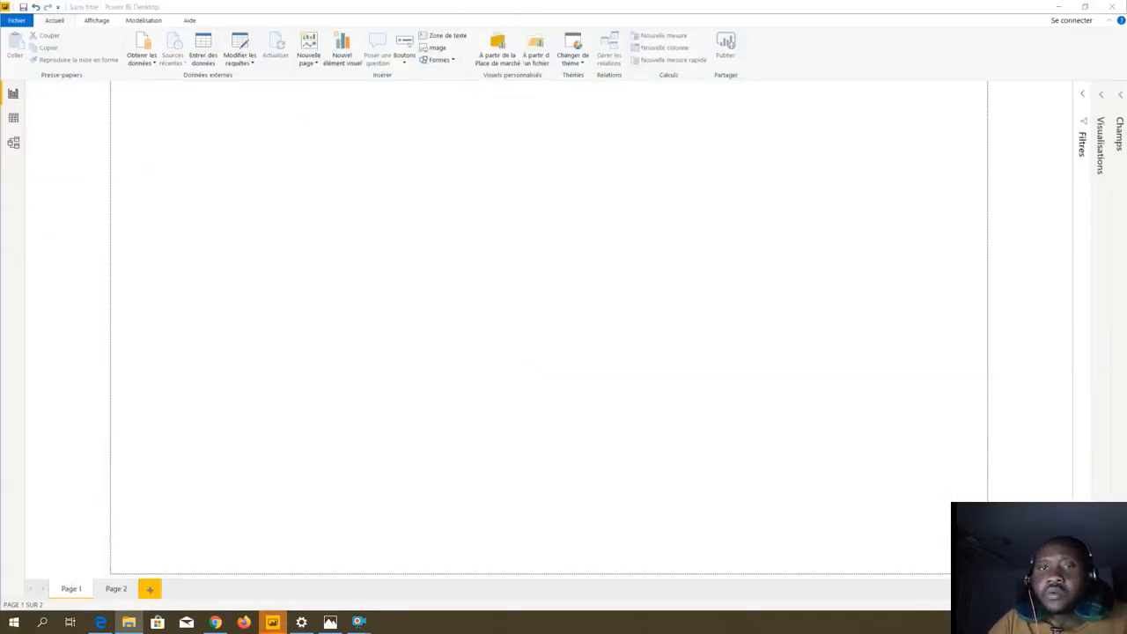
Open the full list of data connectors and review the Fichier and Base de données categories.
click(145, 64)
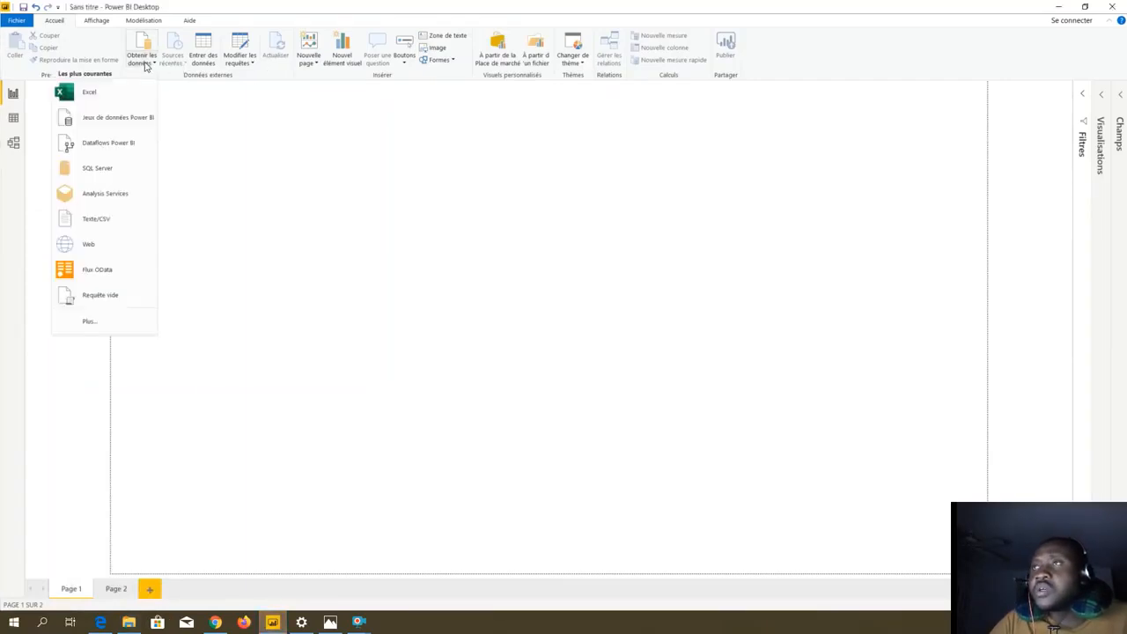
click(126, 331)
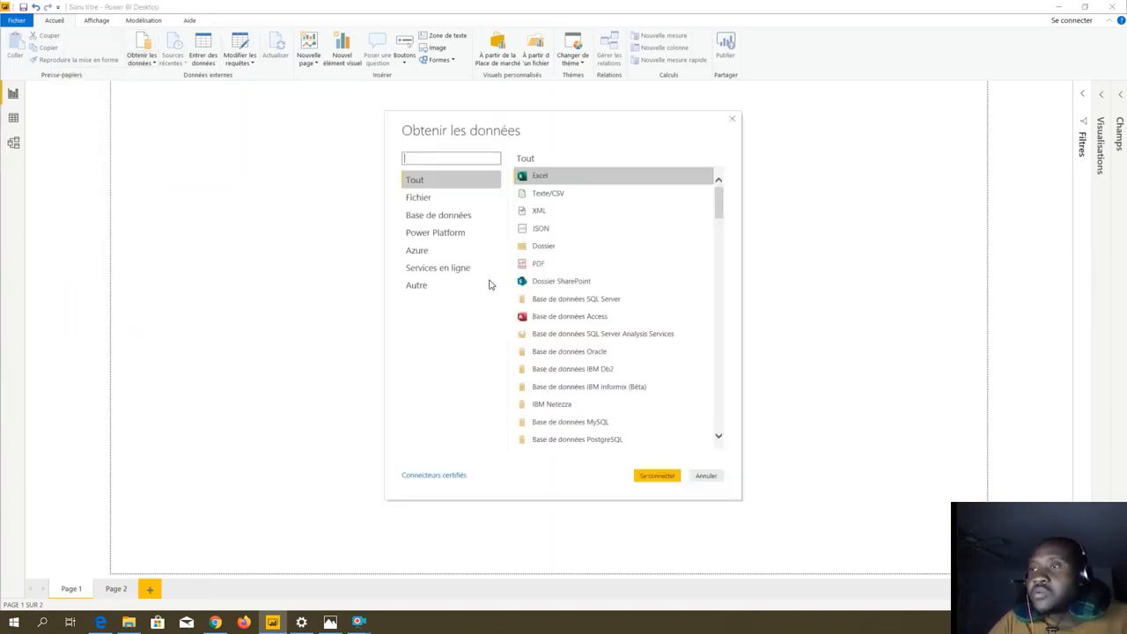
drag(643, 136, 461, 65)
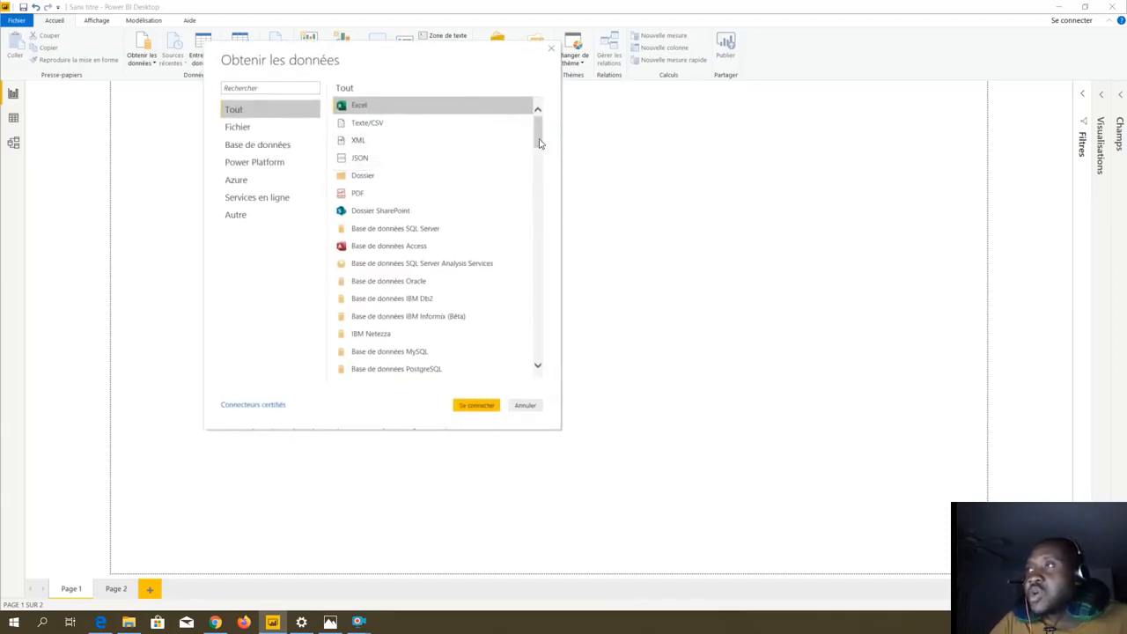
click(293, 132)
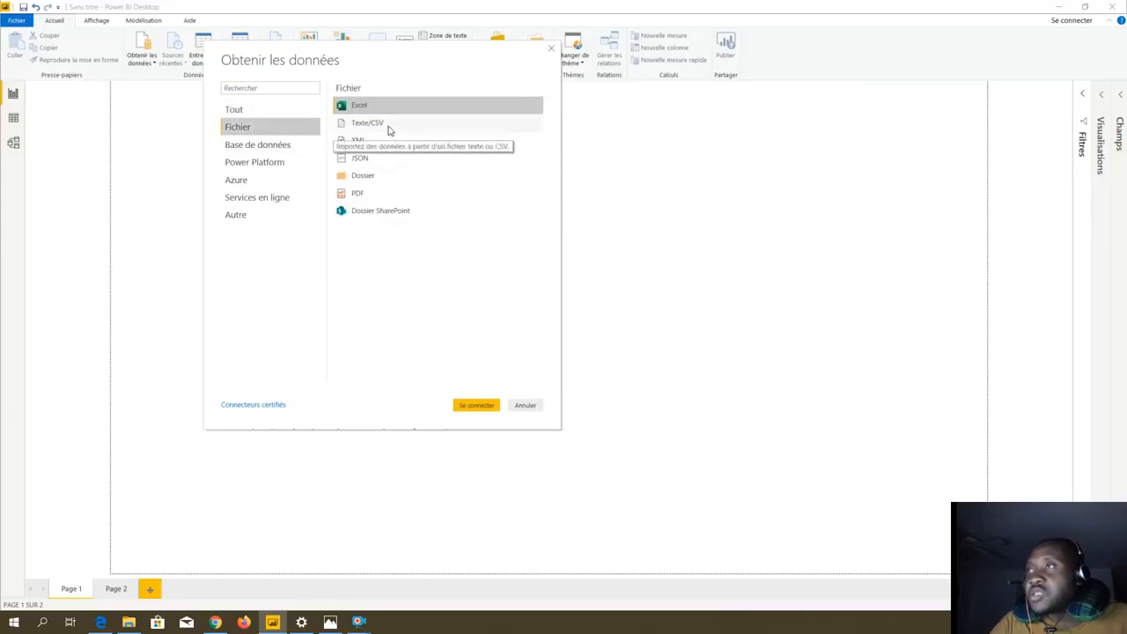
click(266, 148)
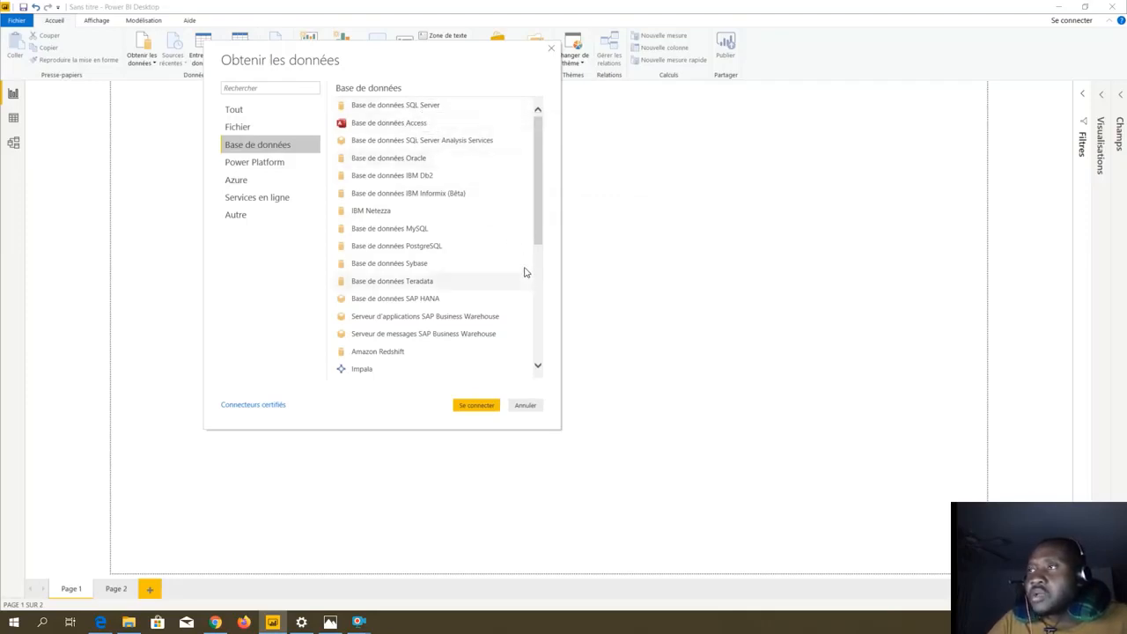
drag(538, 236, 541, 202)
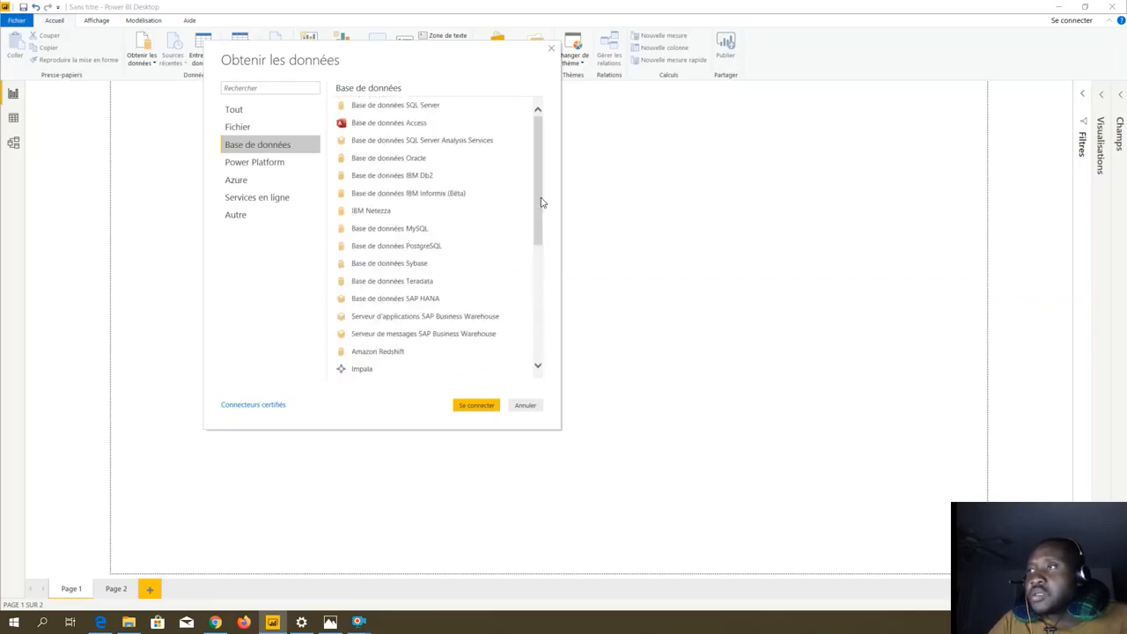
Review the data connectors offered under Power Platform, Azure, Services en ligne and Autre.
click(278, 168)
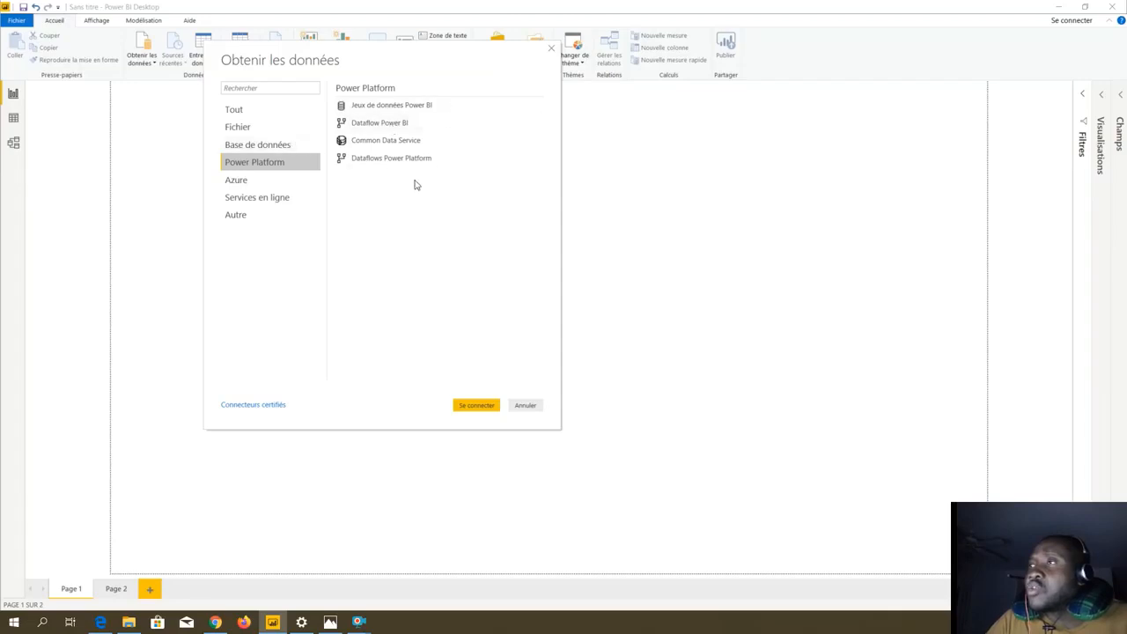
click(268, 183)
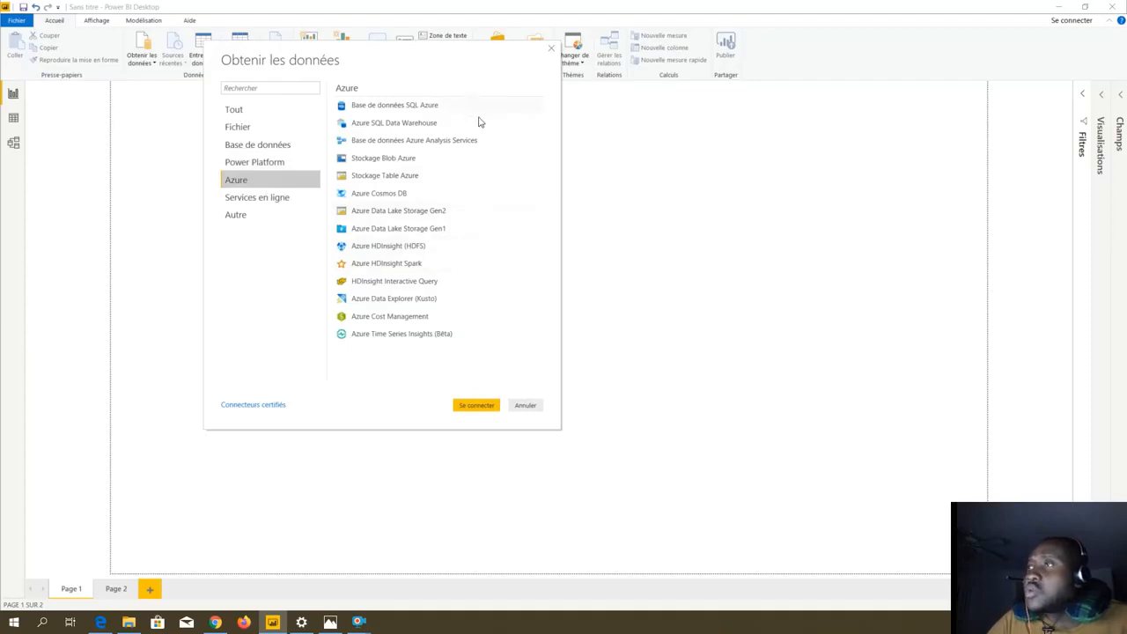
click(276, 201)
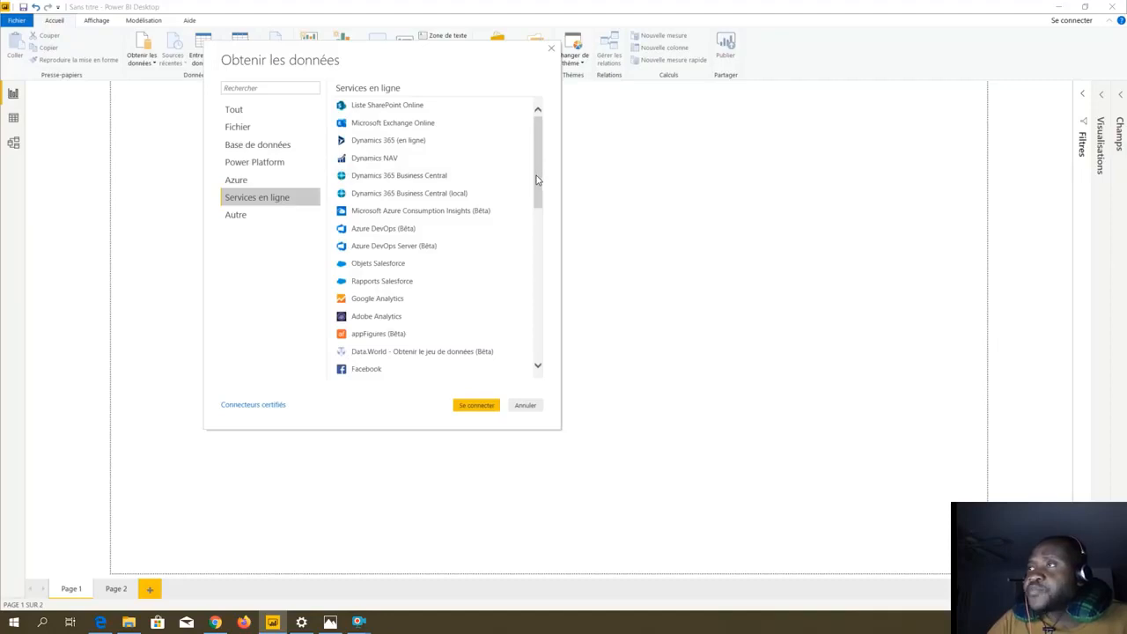
scroll(537, 180, down, 1)
scroll(537, 181, up, 1)
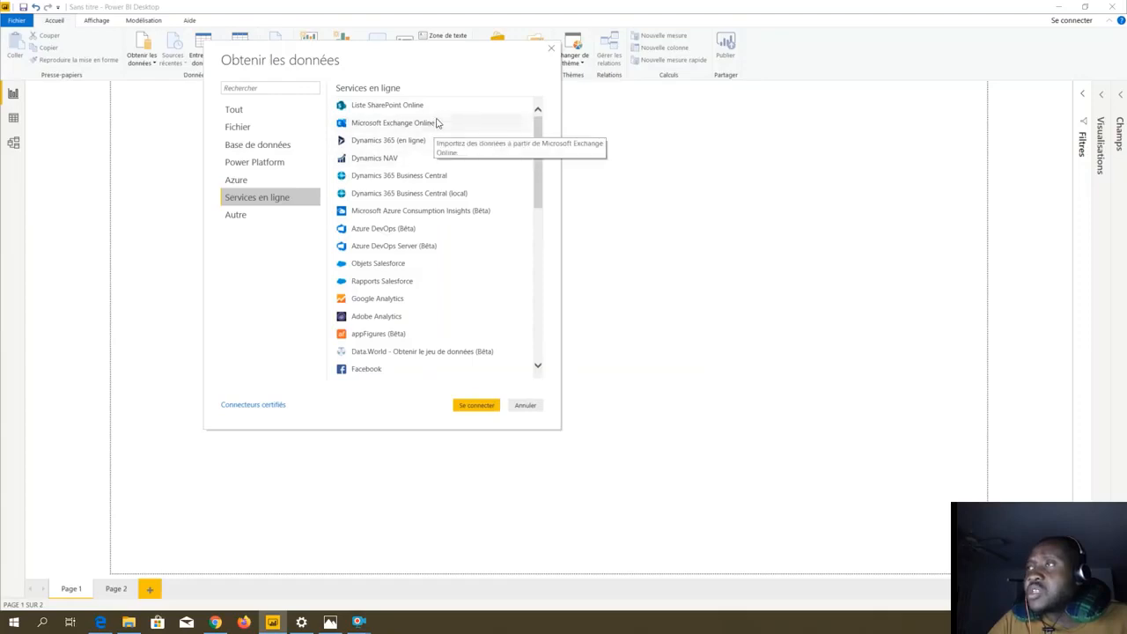
drag(539, 194, 556, 159)
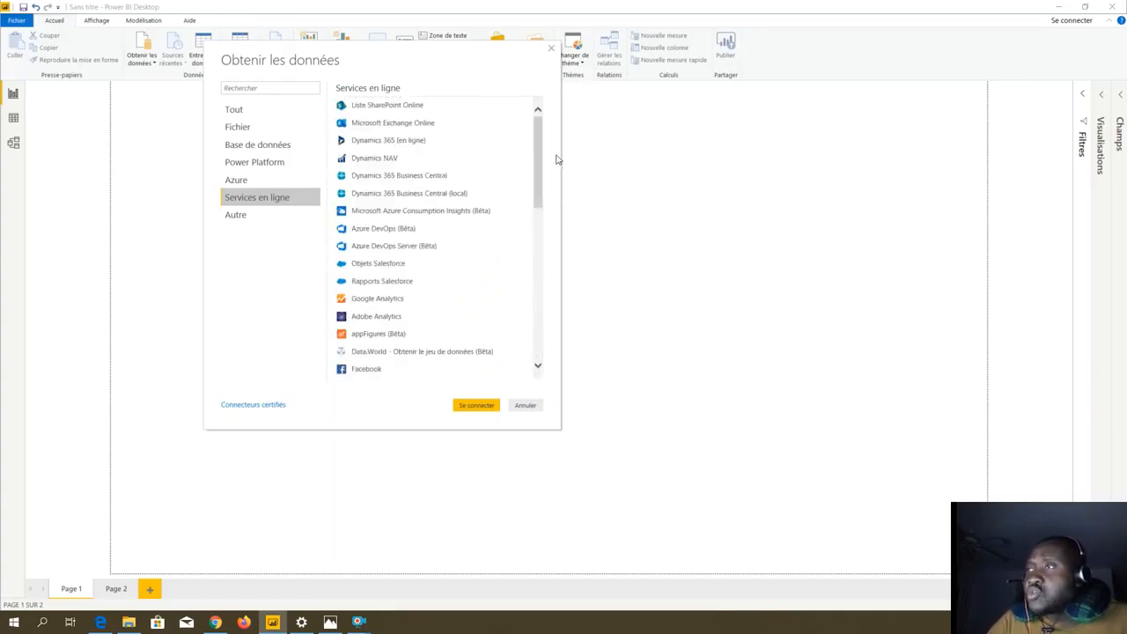
click(255, 224)
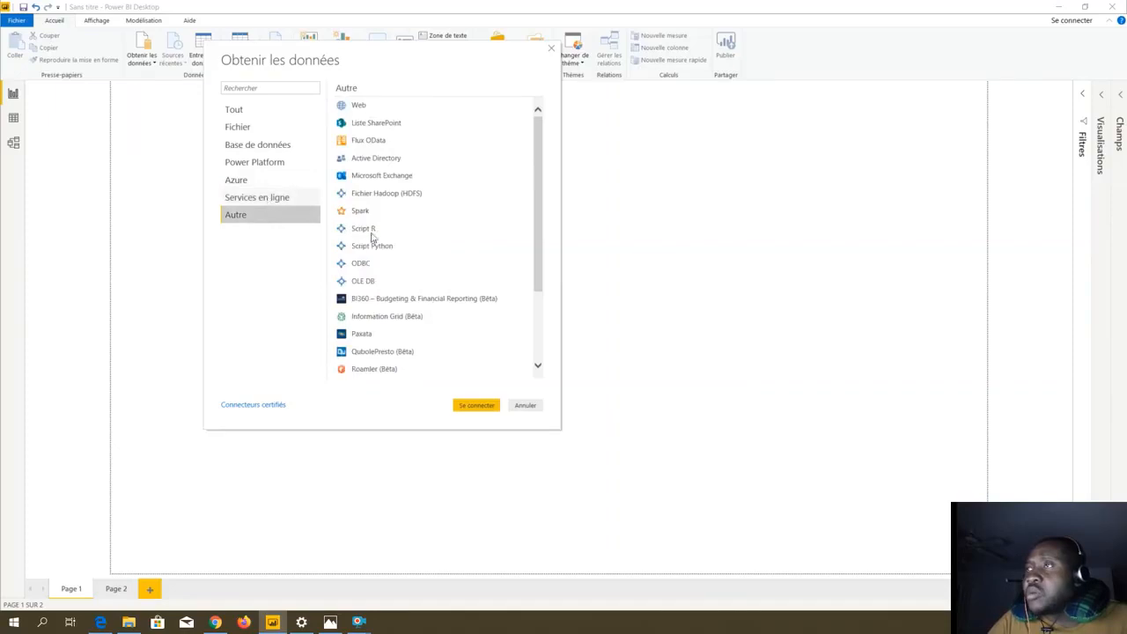
click(315, 199)
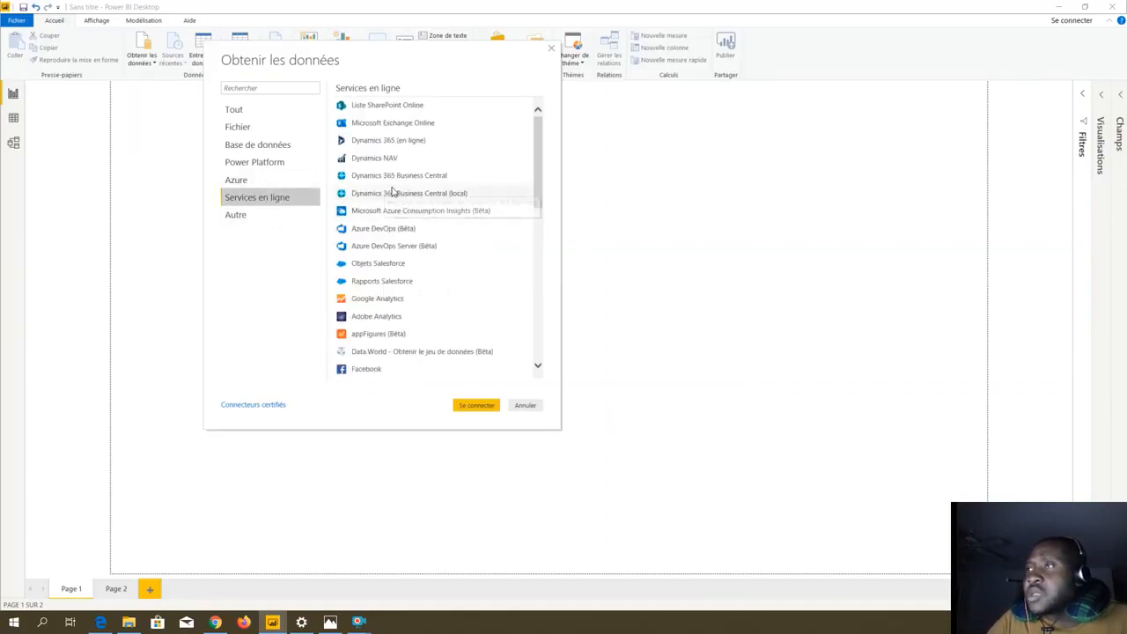
Look through the complete connector lists of the Autre and Services en ligne categories once more.
click(254, 220)
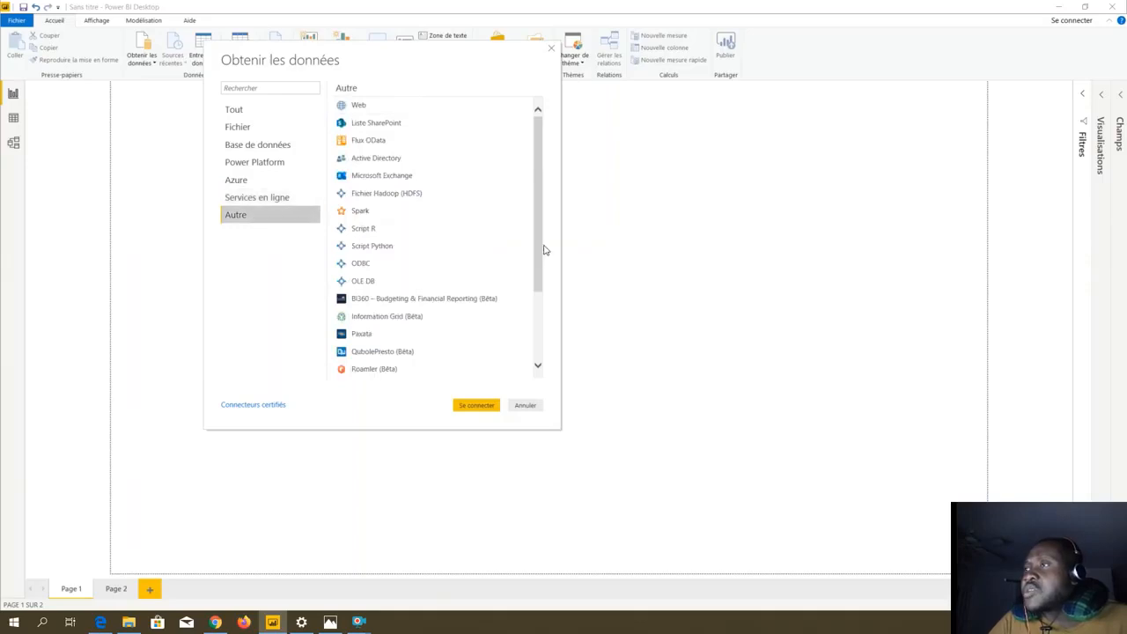
drag(540, 248, 565, 212)
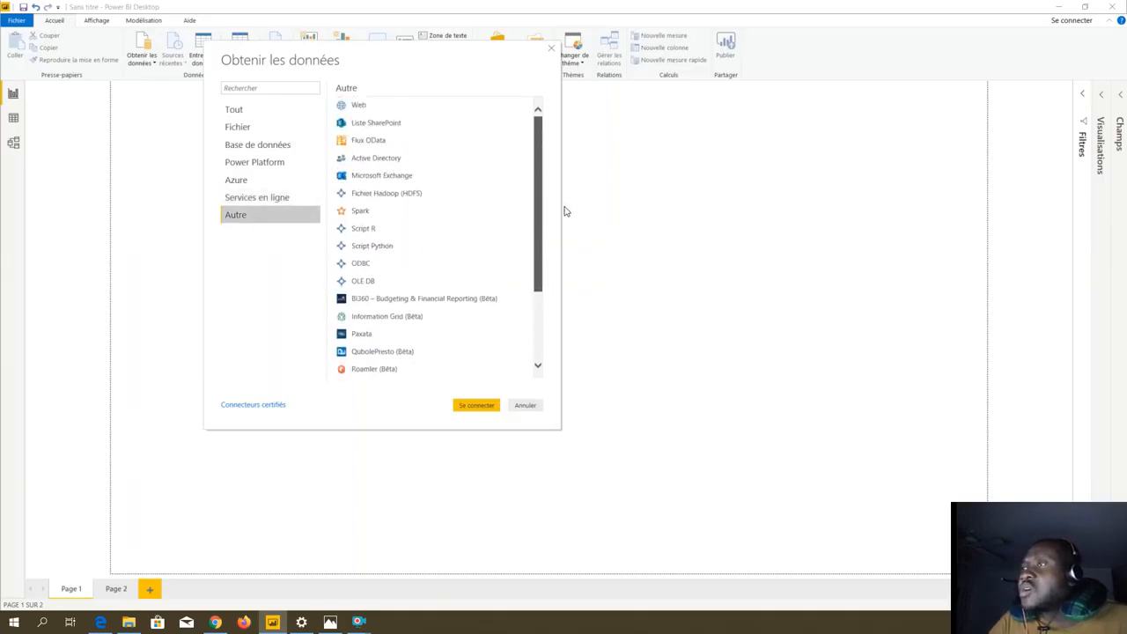
click(299, 201)
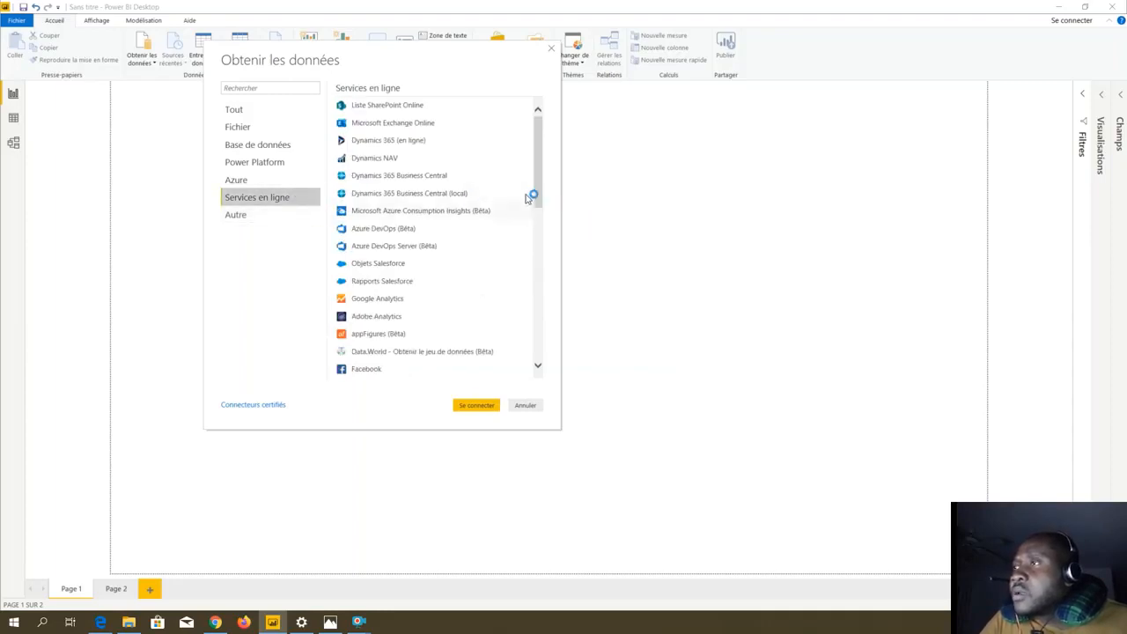
drag(540, 190, 531, 247)
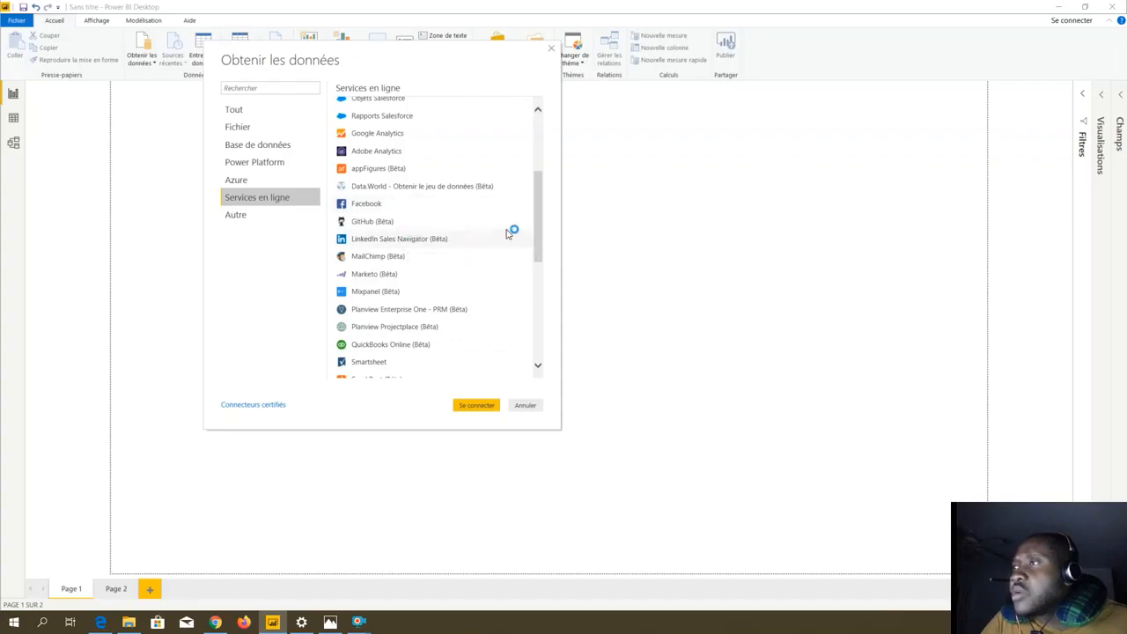
drag(539, 249, 539, 176)
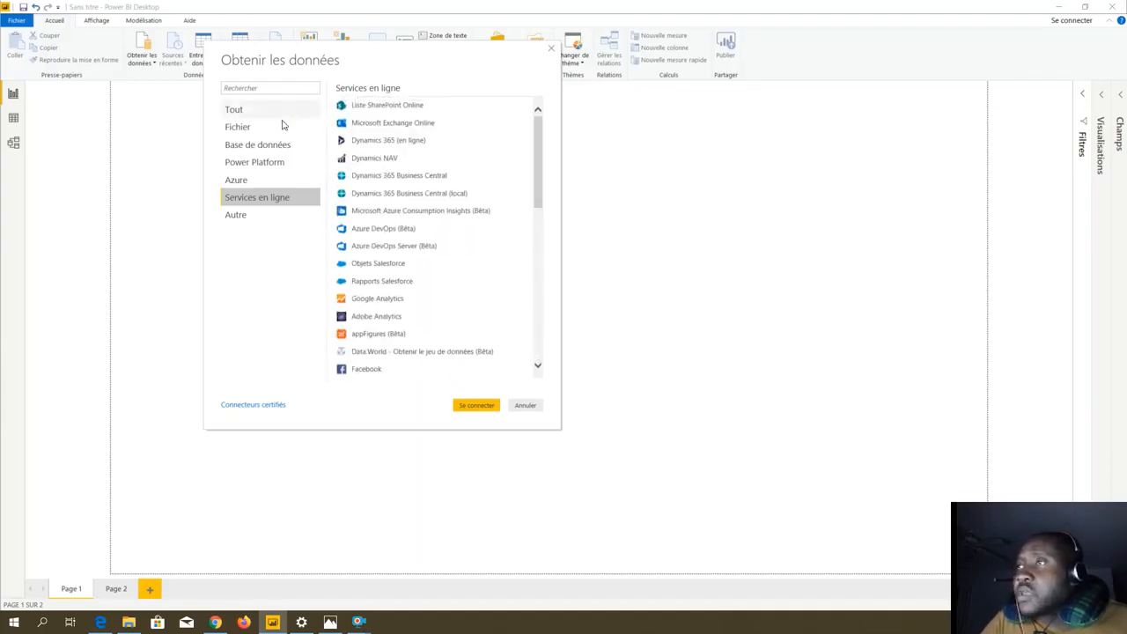
Connect to a Texte/CSV file source and browse to the Power_Query folder inside ENOGNE on the Bureau.
click(252, 130)
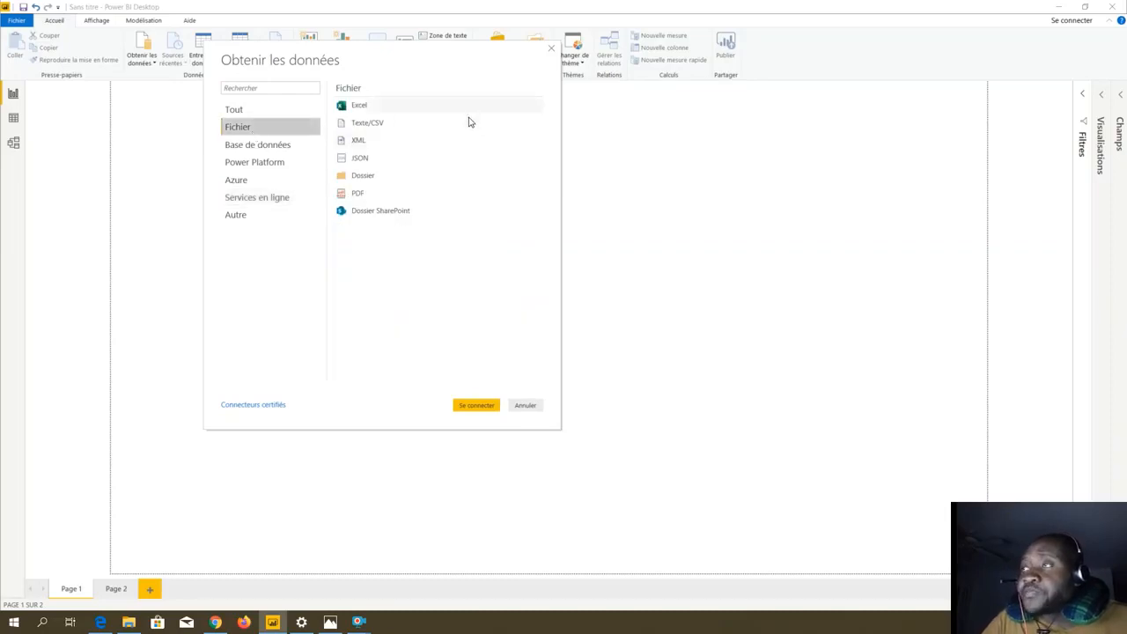
click(393, 123)
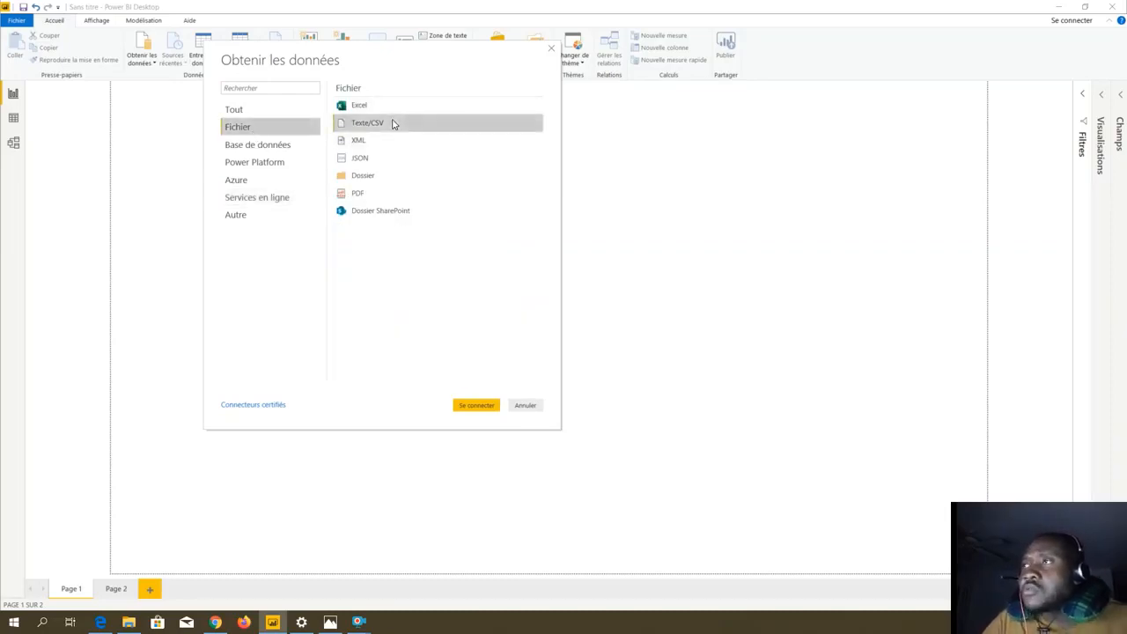
click(473, 408)
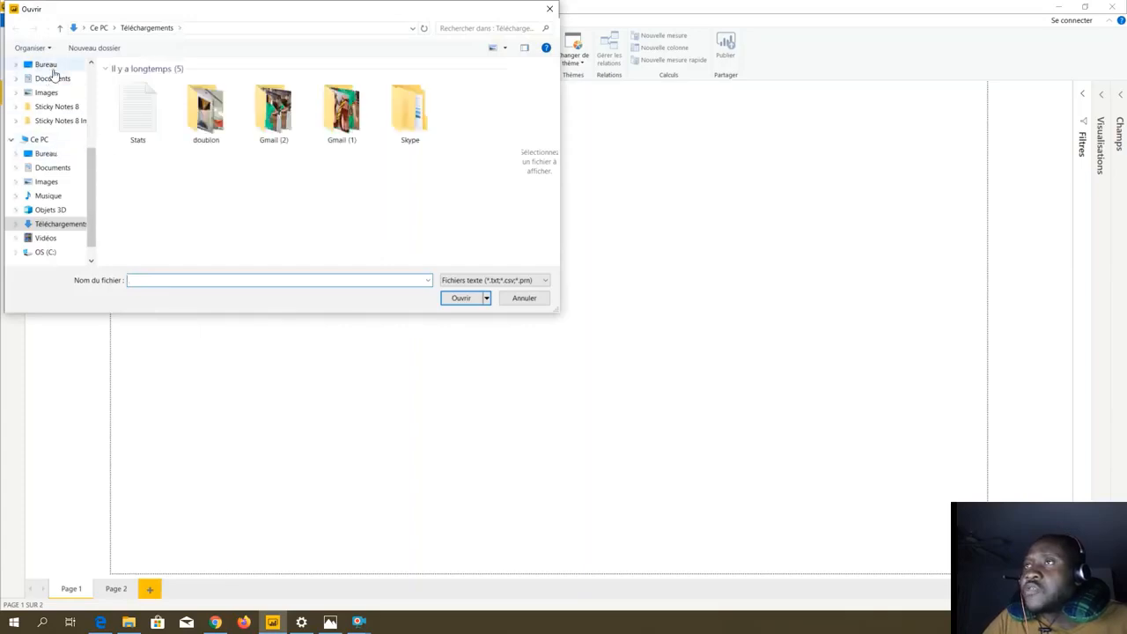
click(48, 66)
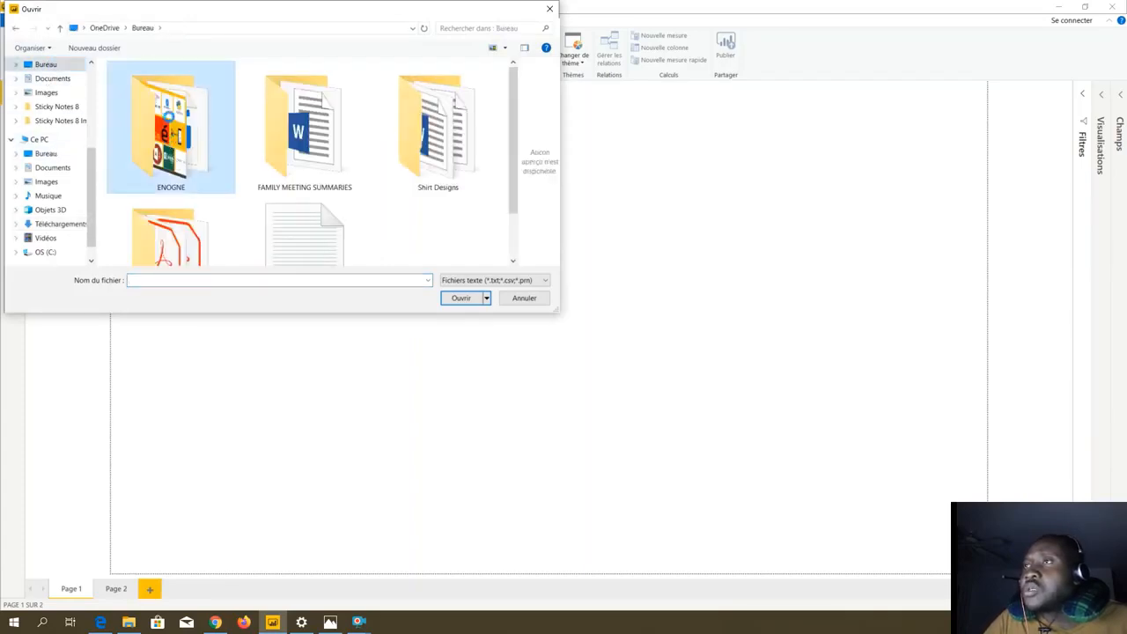
right_click(178, 99)
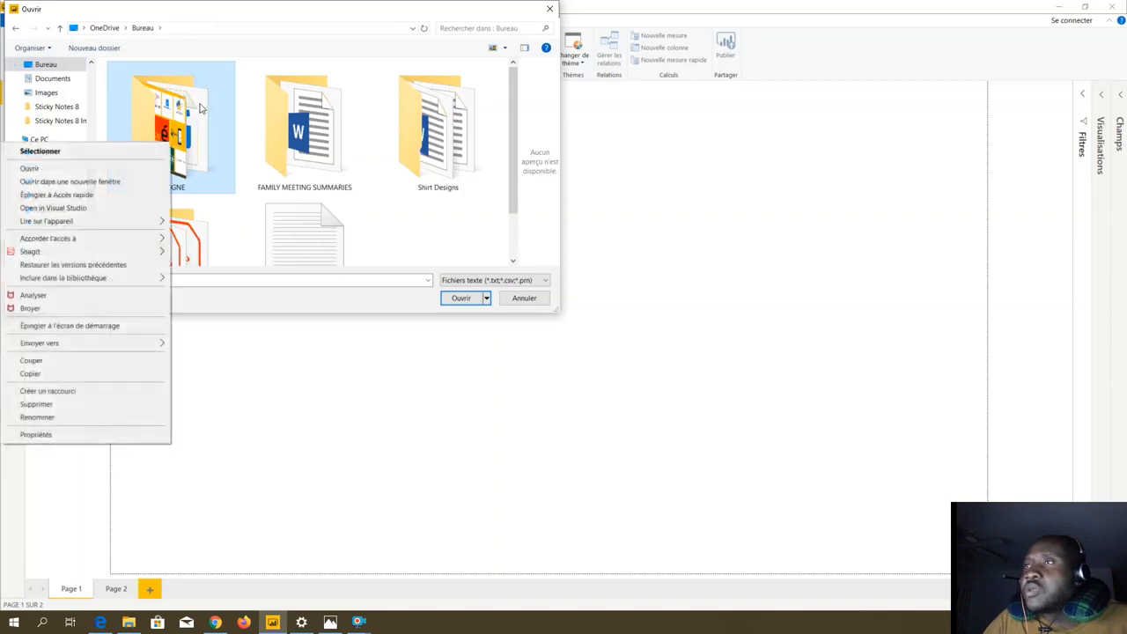
click(189, 110)
double_click(188, 109)
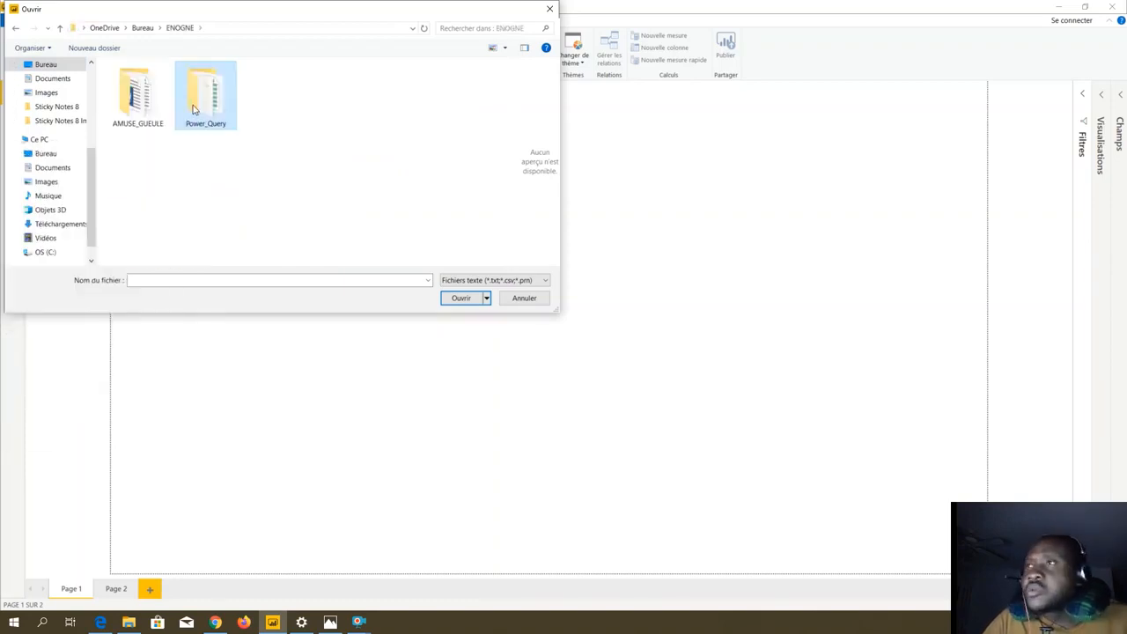
double_click(196, 108)
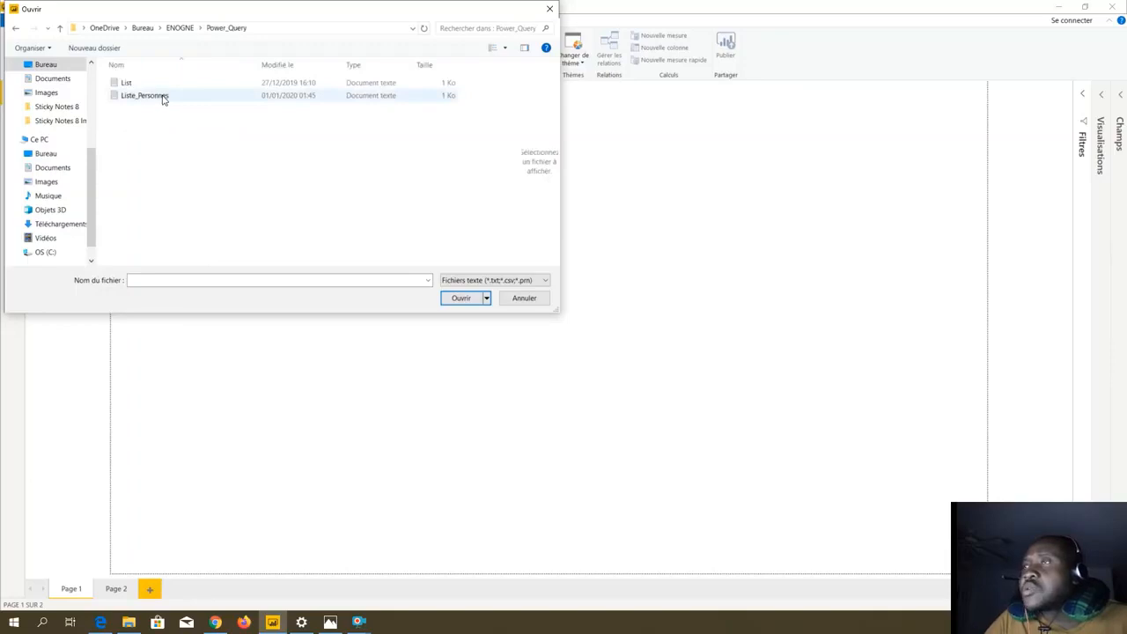
Compare the previews of the List and Liste_Personnes text files, and load Liste_Personnes with Virgule as the delimiter.
click(162, 97)
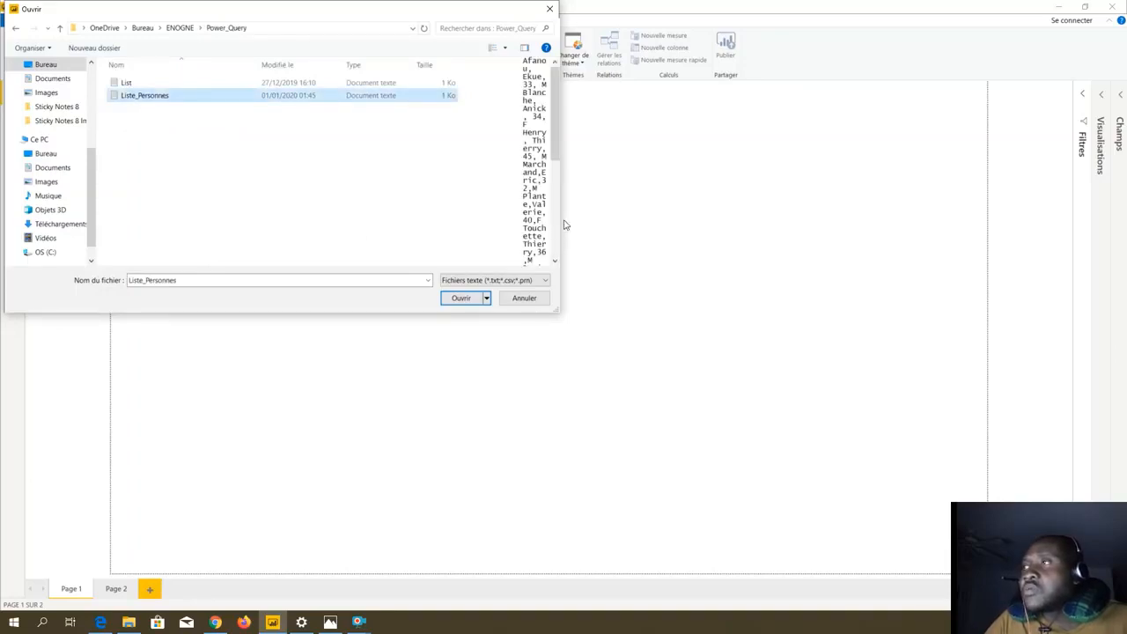
drag(560, 219, 911, 231)
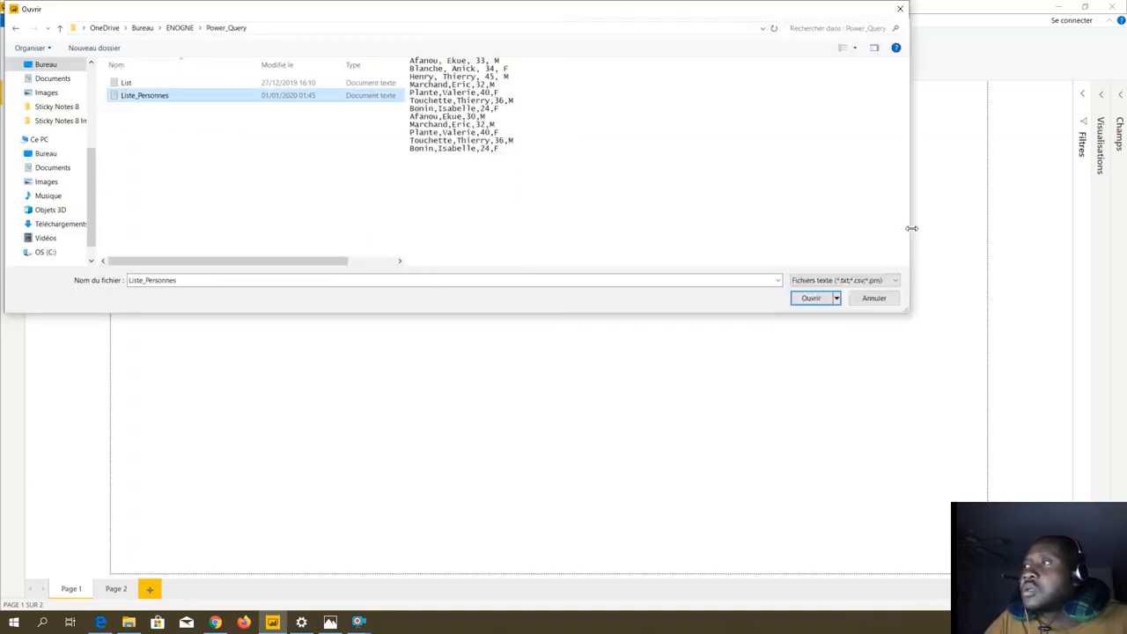
click(146, 83)
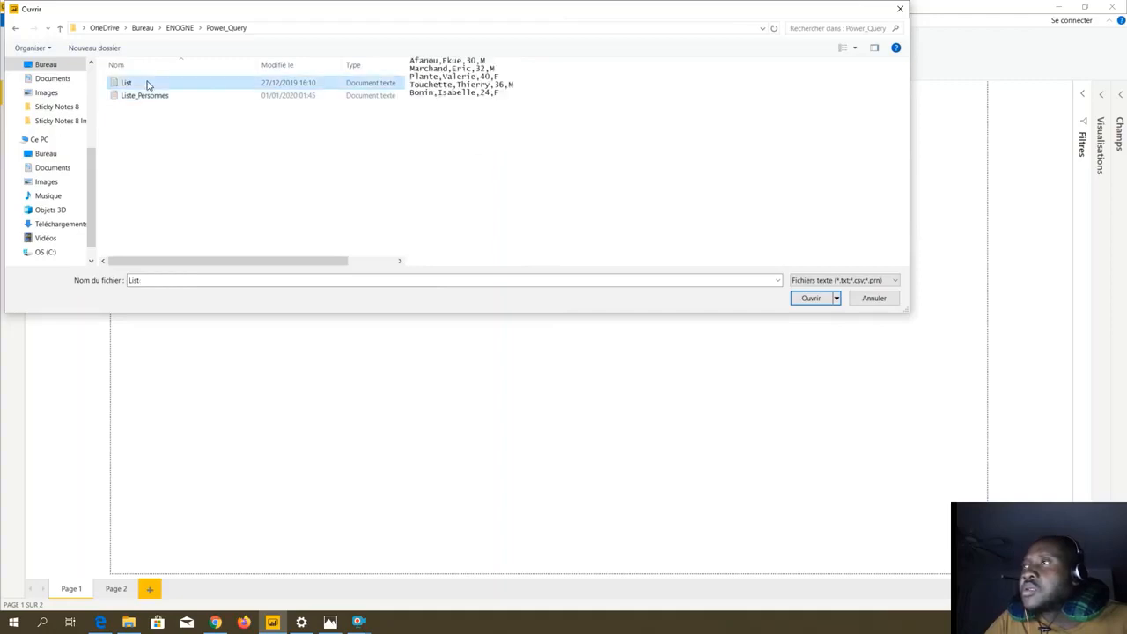
click(147, 97)
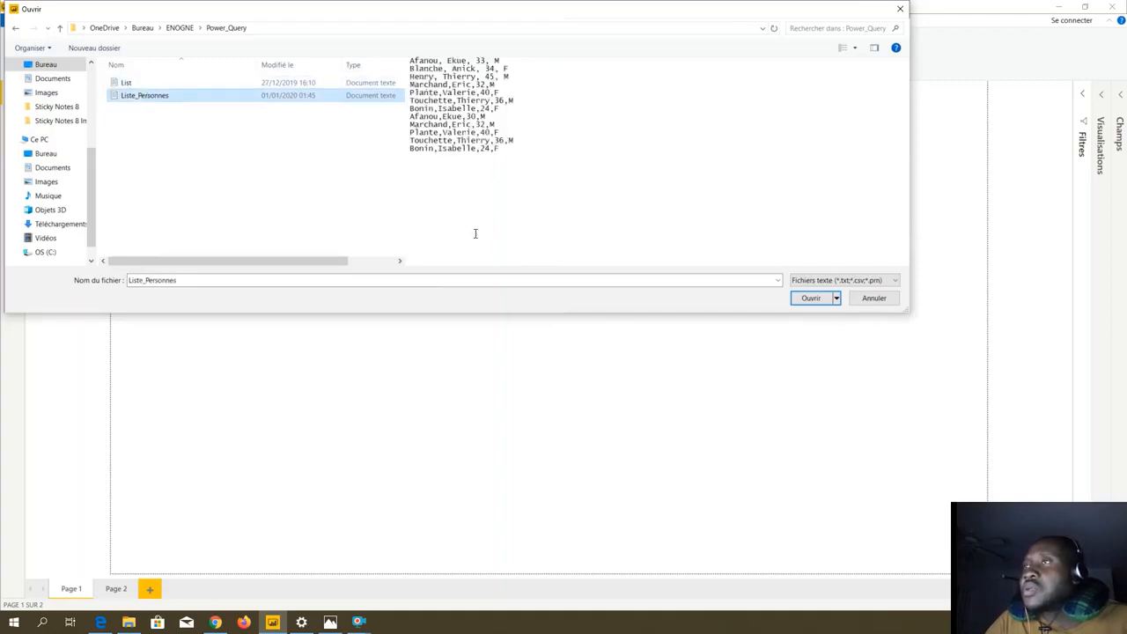
click(811, 299)
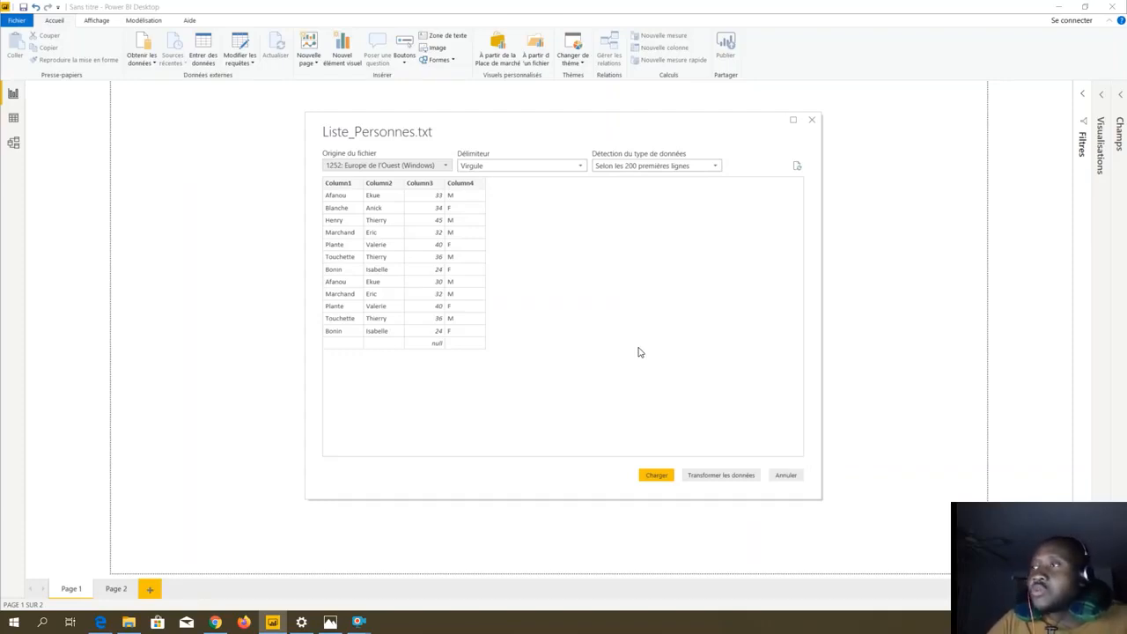
click(657, 477)
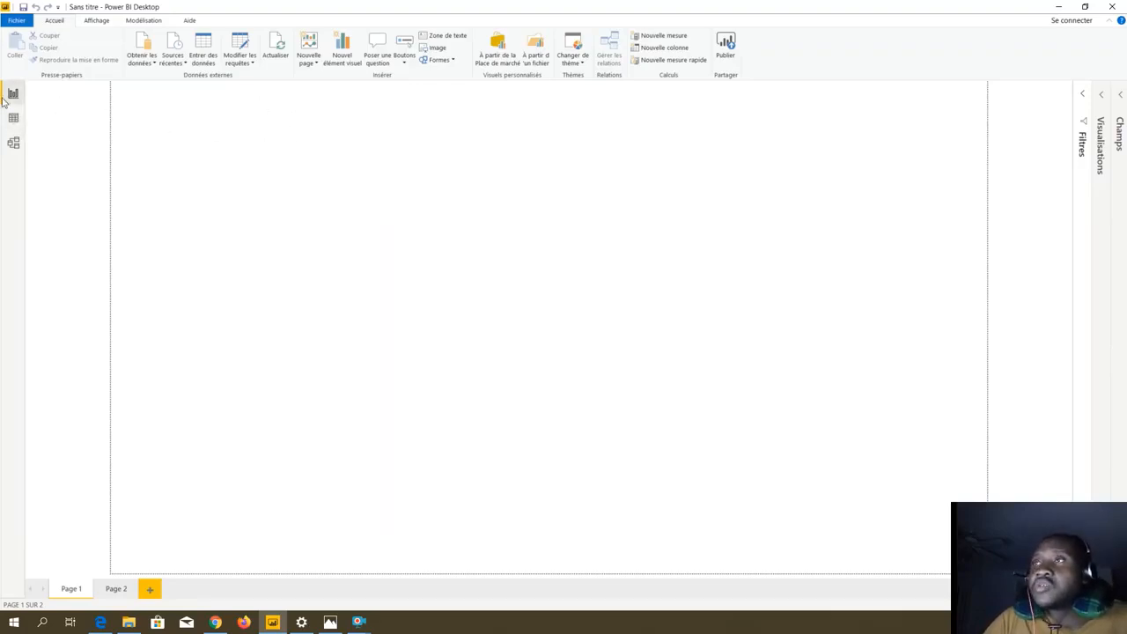
Expand the Visualisations and Champs areas, and inspect the Liste_Personnes table in the data view with its field list collapsed.
click(1100, 98)
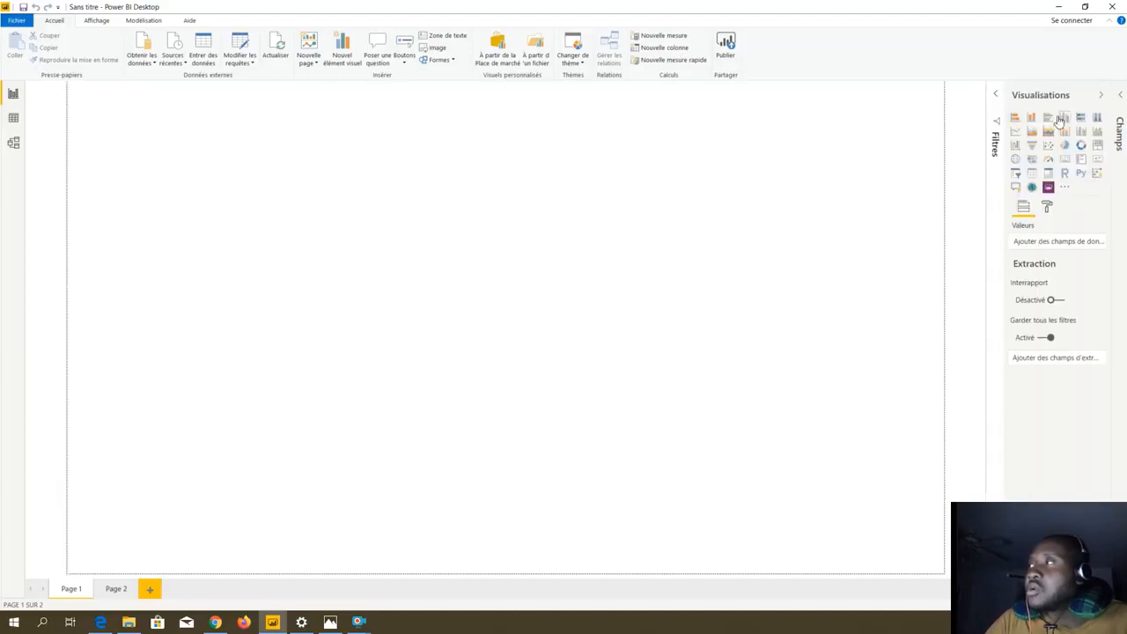
click(1119, 102)
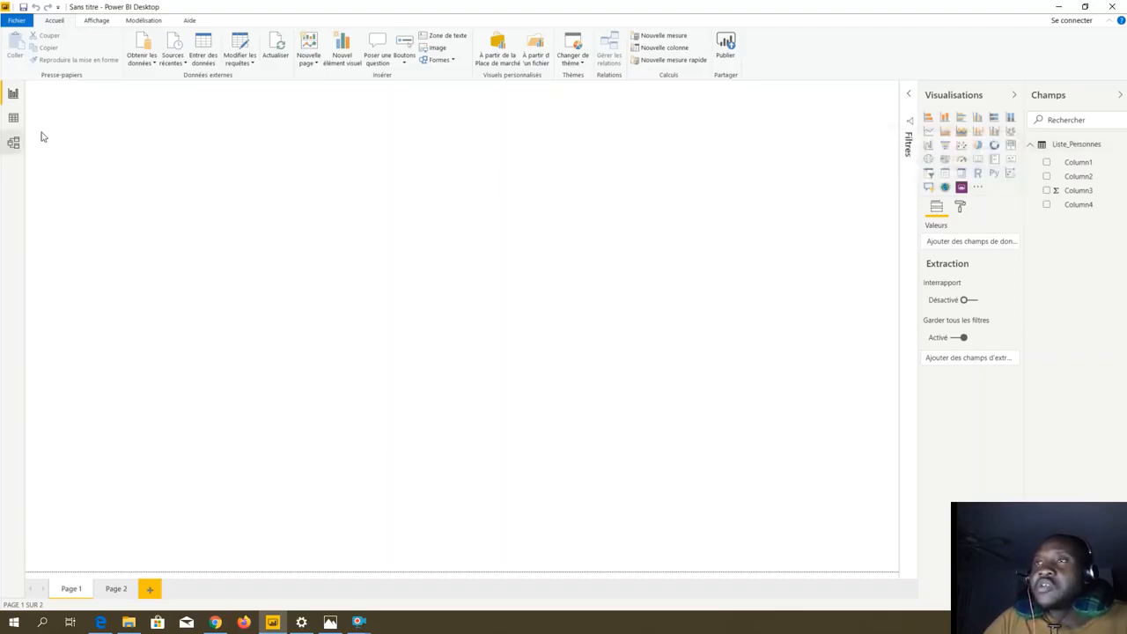
click(15, 123)
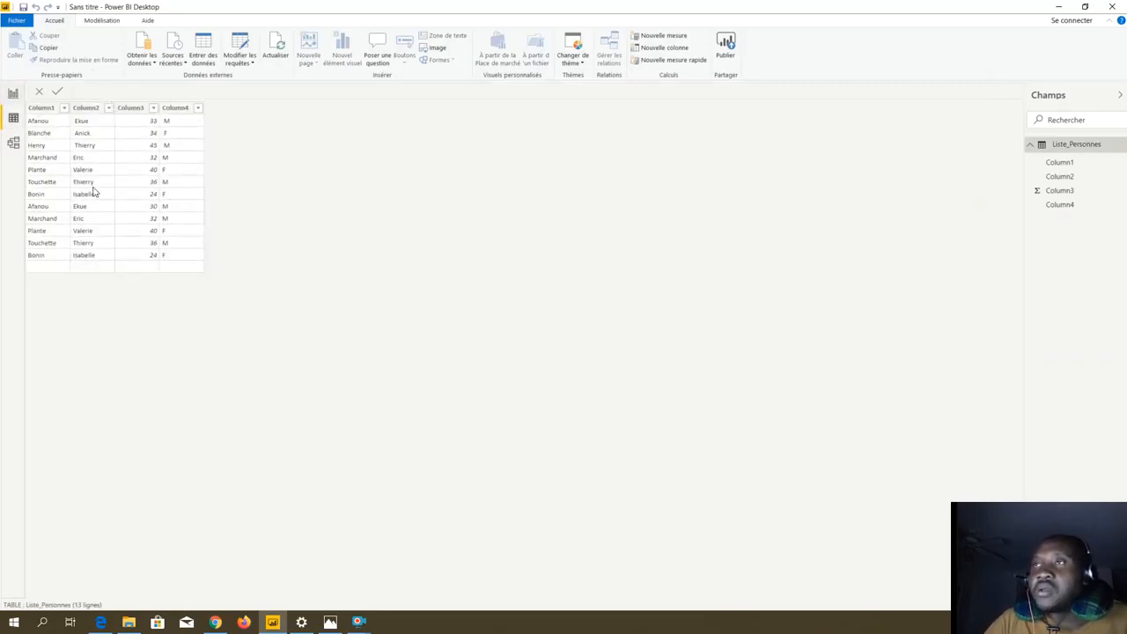
click(1030, 144)
click(1031, 145)
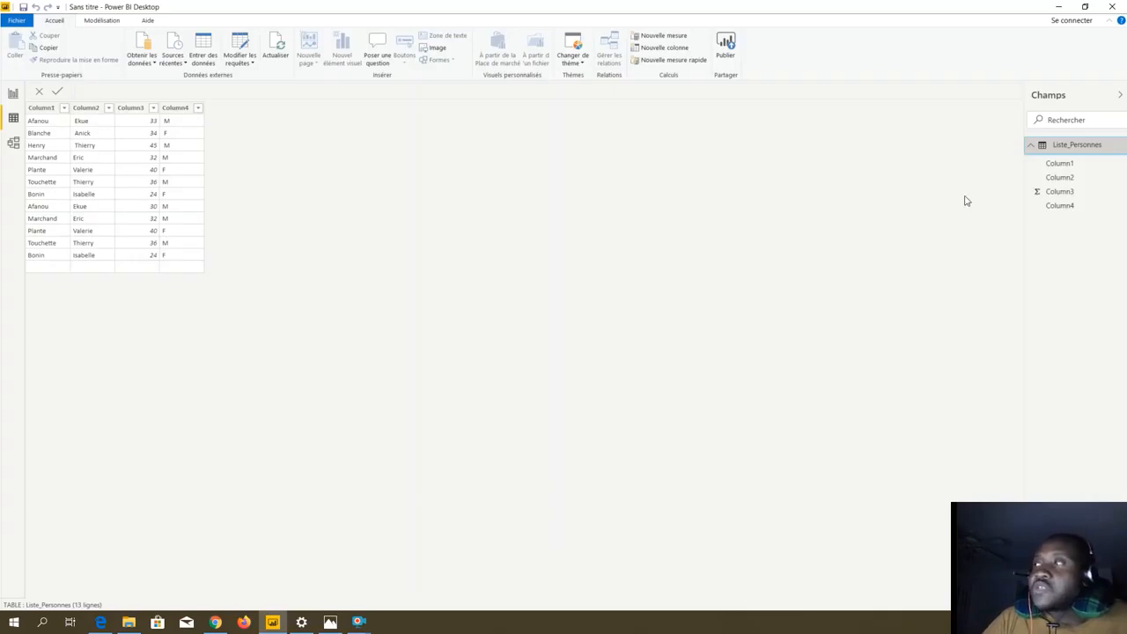
click(1030, 145)
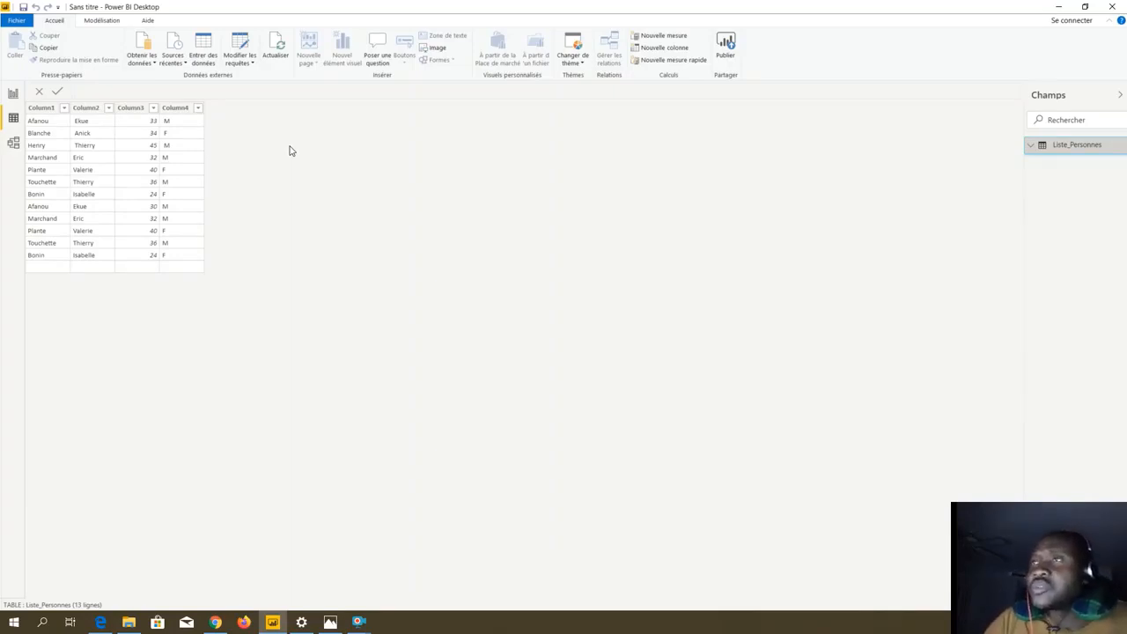
Examine Liste_Personnes in the model view, check its rows again in the data view, and return to the report.
click(15, 148)
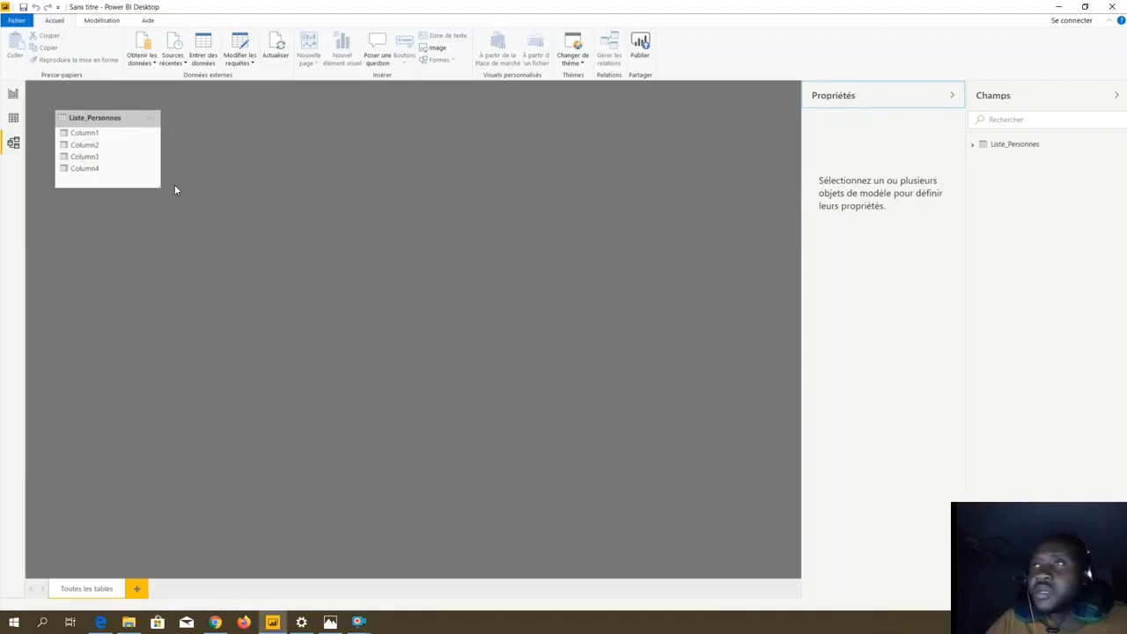
click(13, 92)
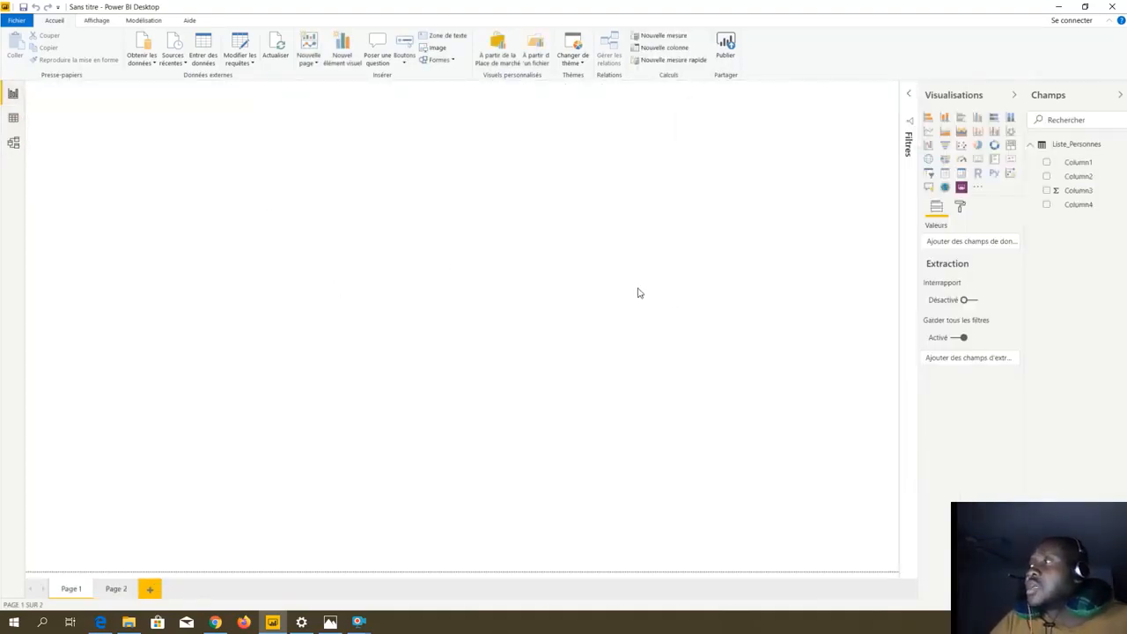
click(15, 119)
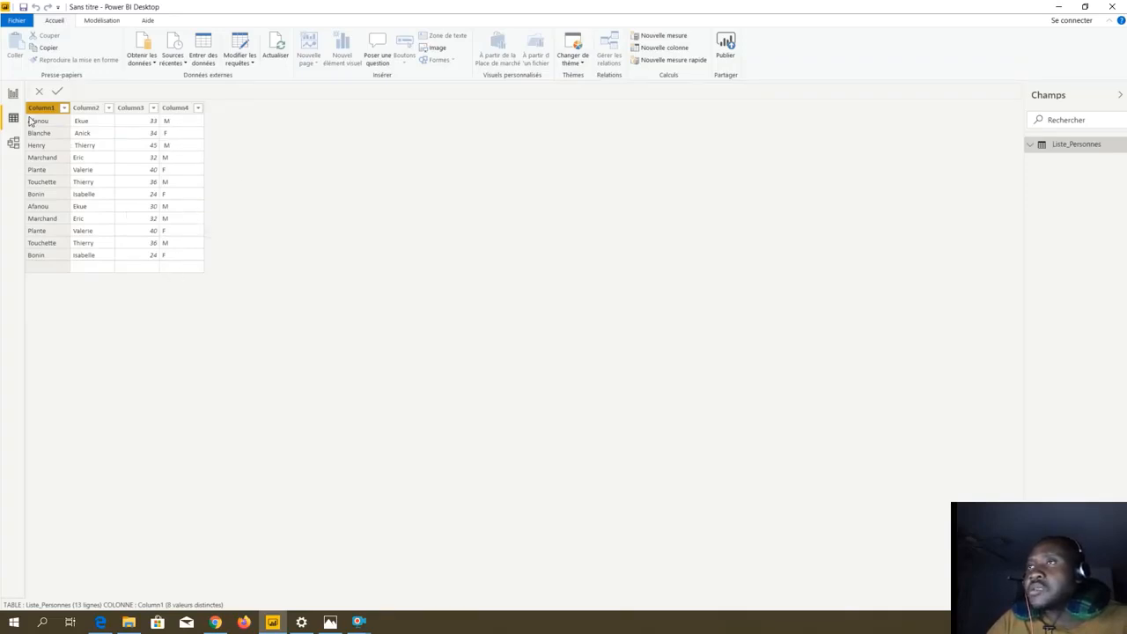
click(14, 93)
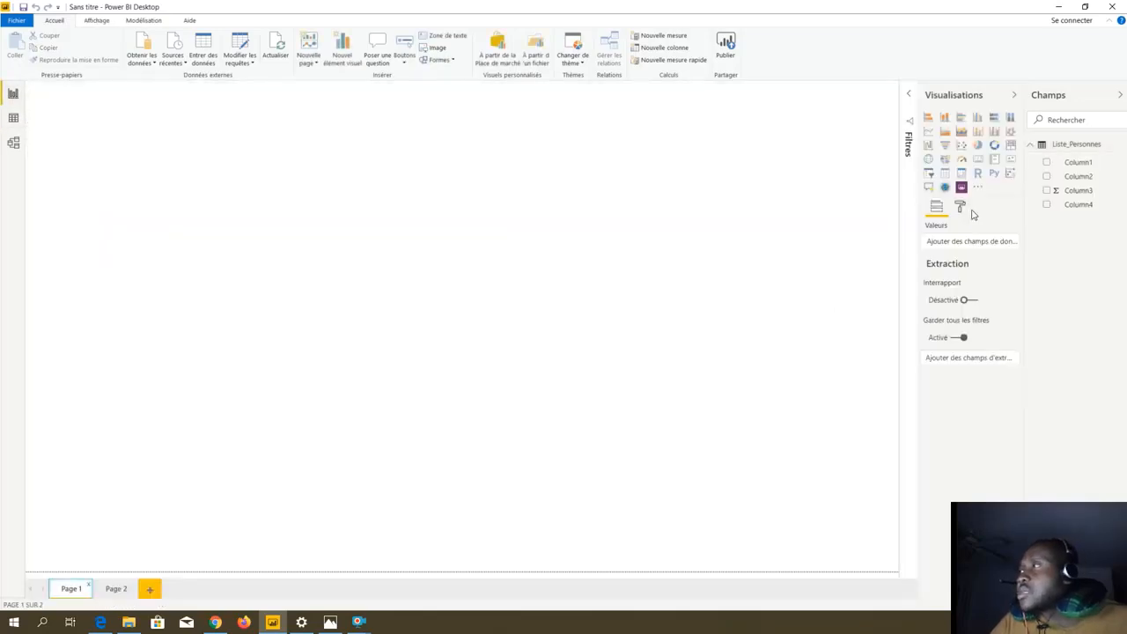
Add a pie chart to Page 1 with the count of Column1 as values and Column4 as the legend.
click(946, 123)
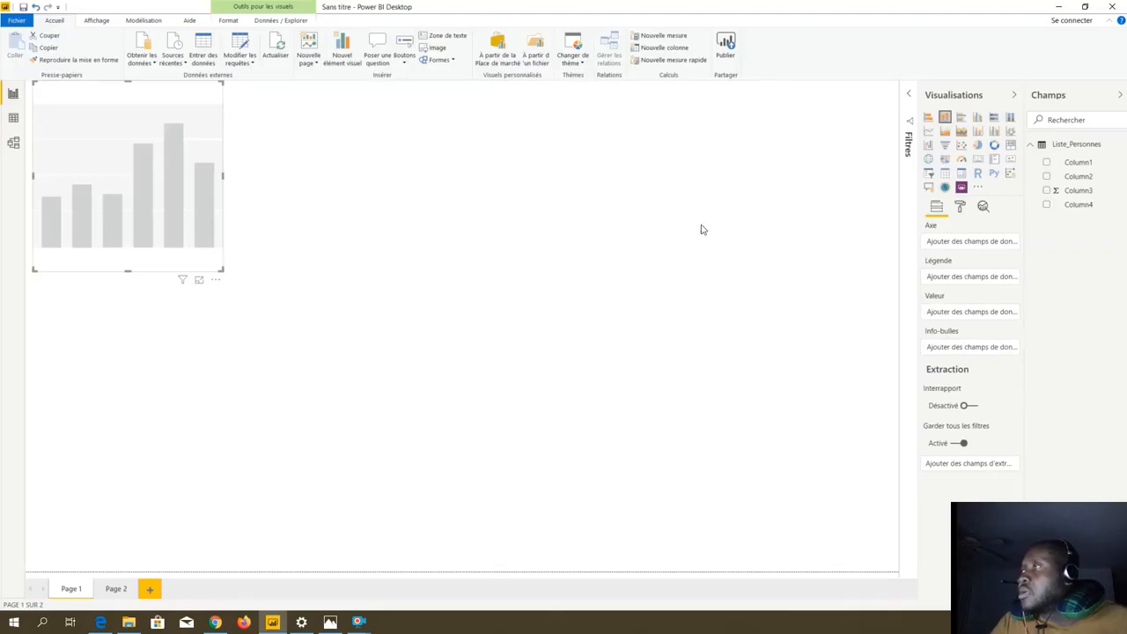
click(978, 147)
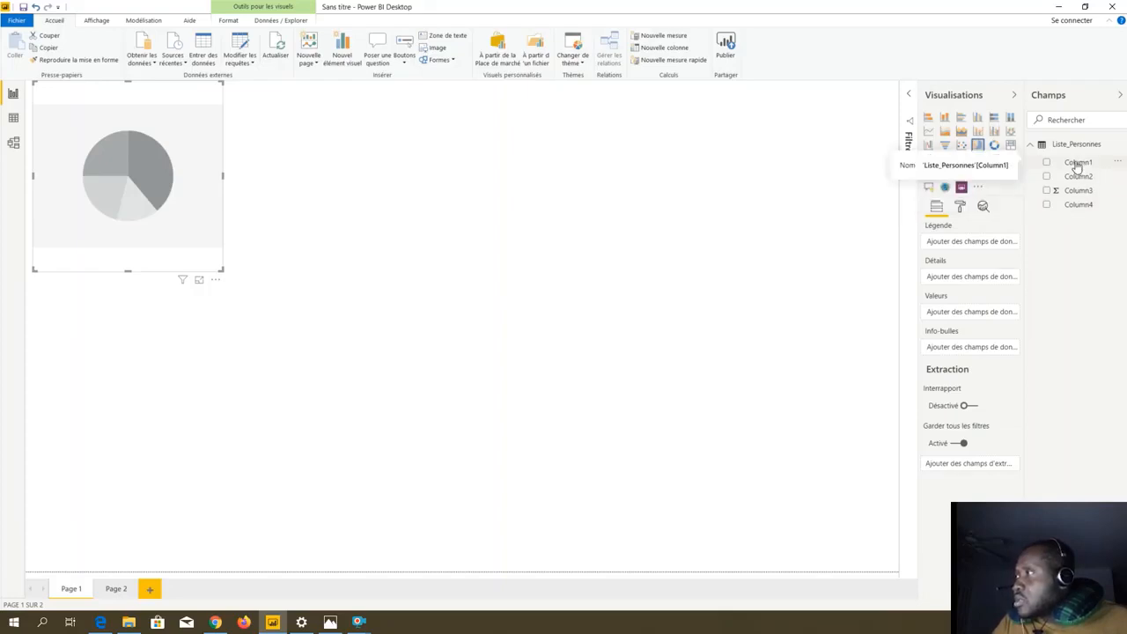
drag(1078, 167, 976, 320)
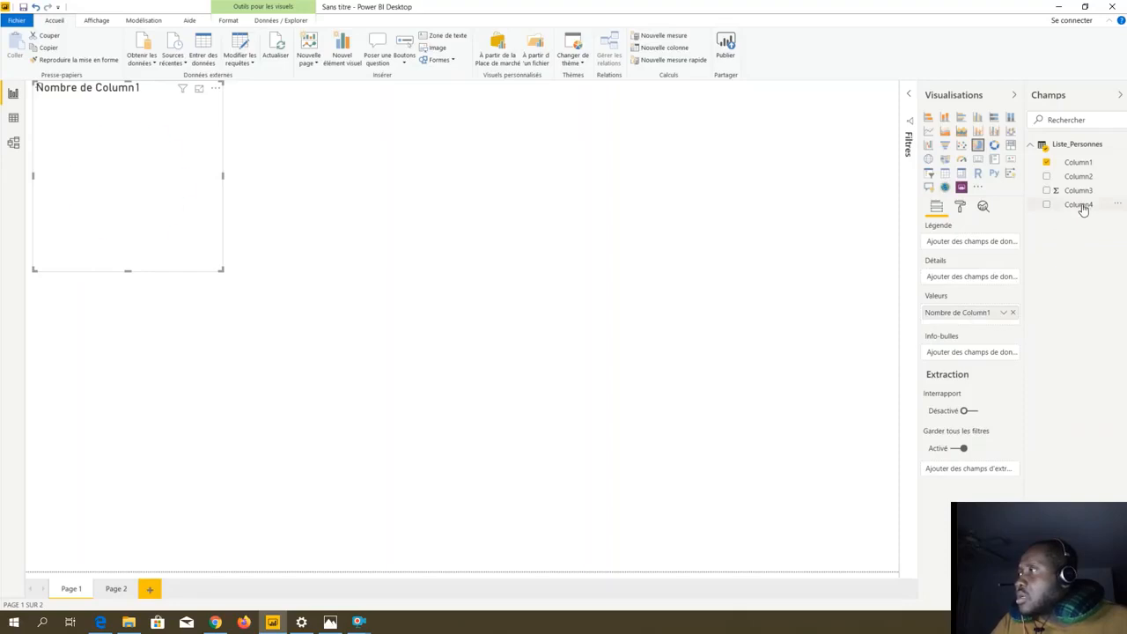
drag(1083, 206, 981, 246)
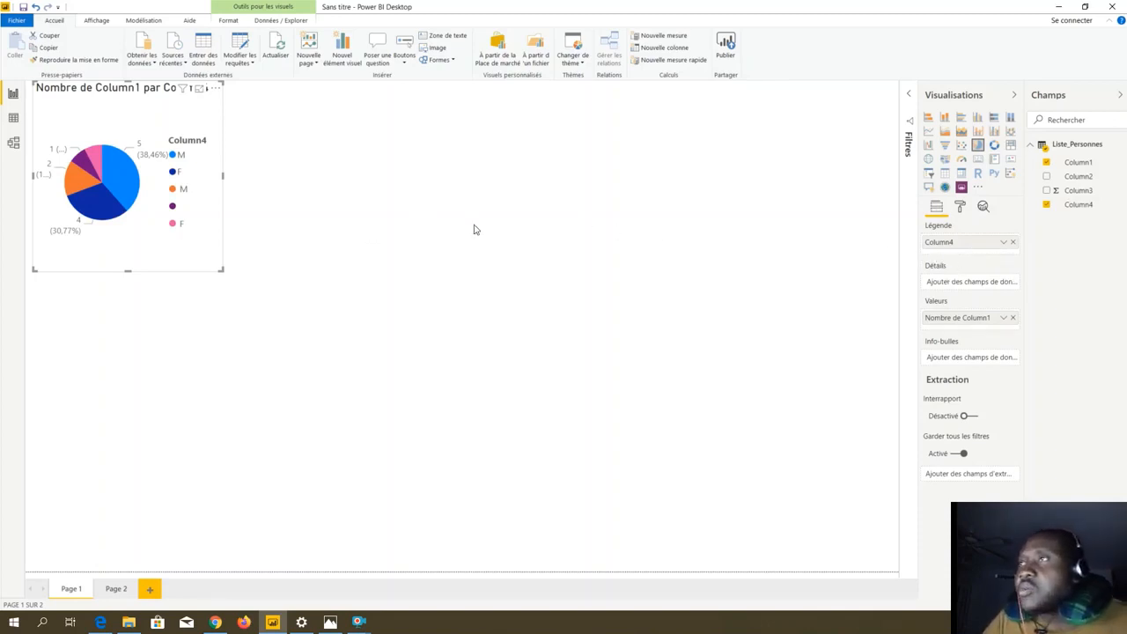
Check the options of the Column4 legend field, and enlarge the pie chart to about twice its width.
mouse_move(960, 244)
mouse_down()
mouse_move(968, 292)
mouse_move(964, 251)
mouse_up()
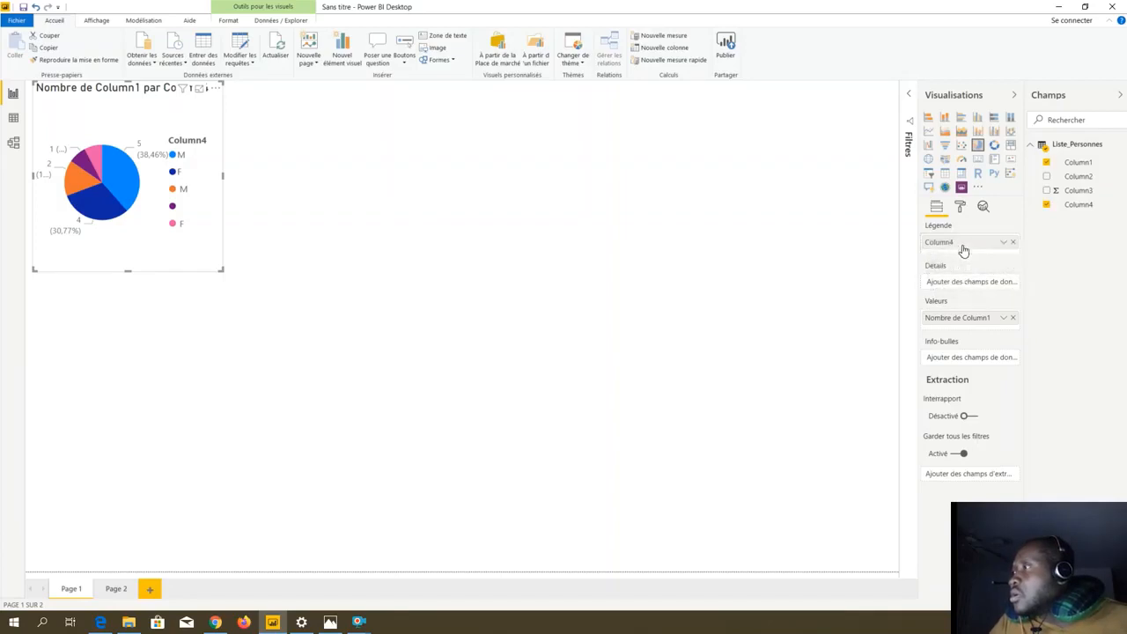
click(1005, 246)
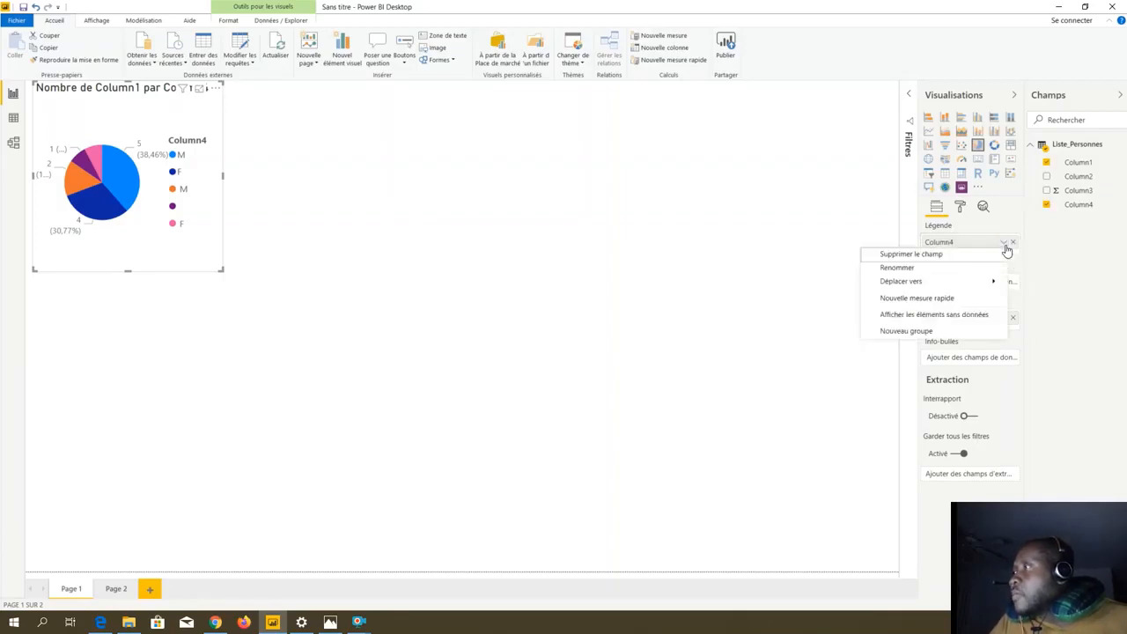
click(1068, 247)
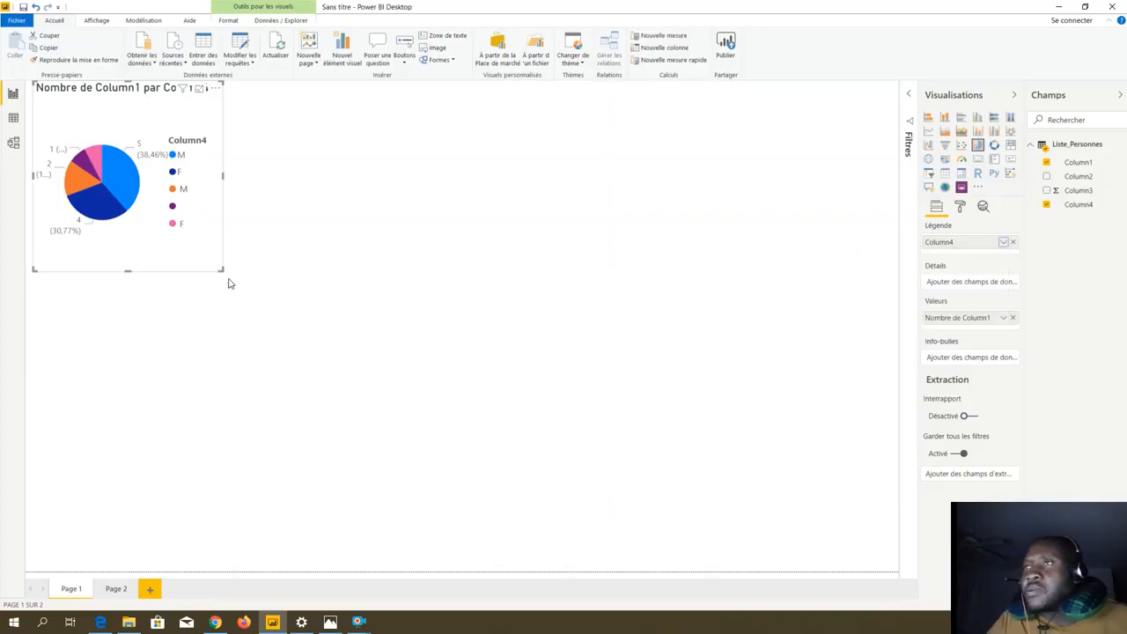
drag(221, 268, 408, 333)
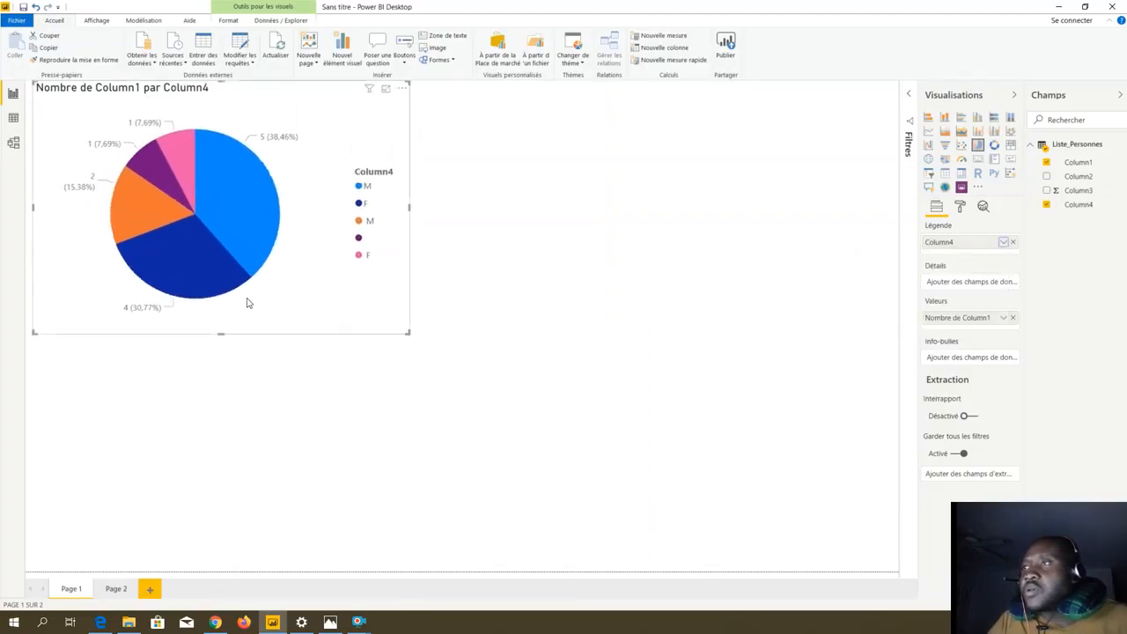
Highlight the pie chart's blank legend category, inspect the Column4 values in the data view, and return to the report.
click(358, 239)
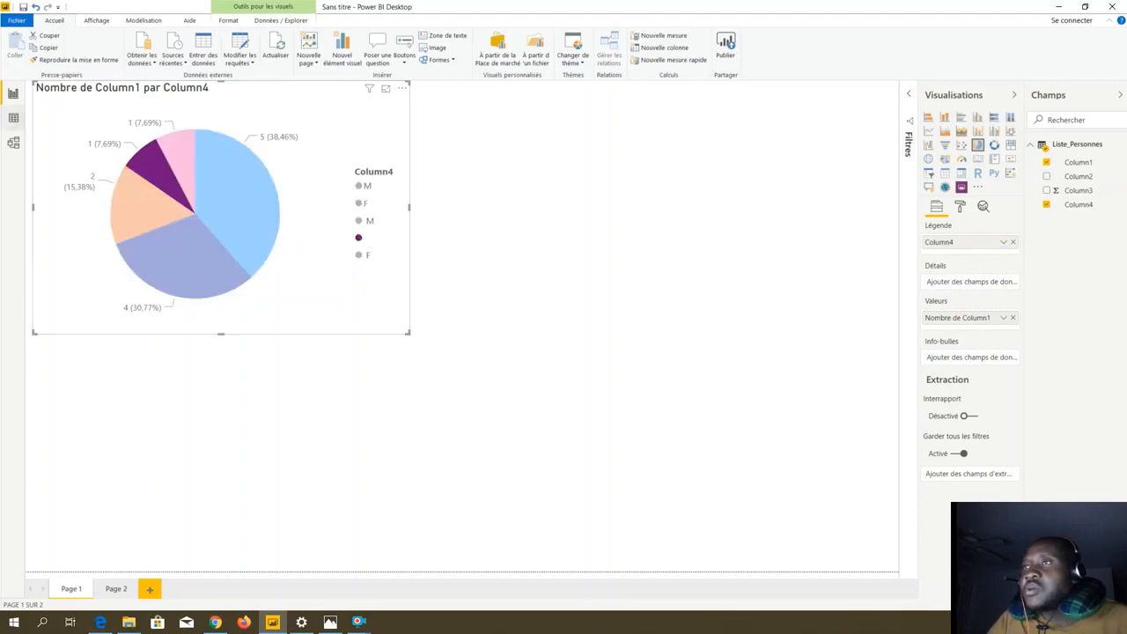
click(14, 120)
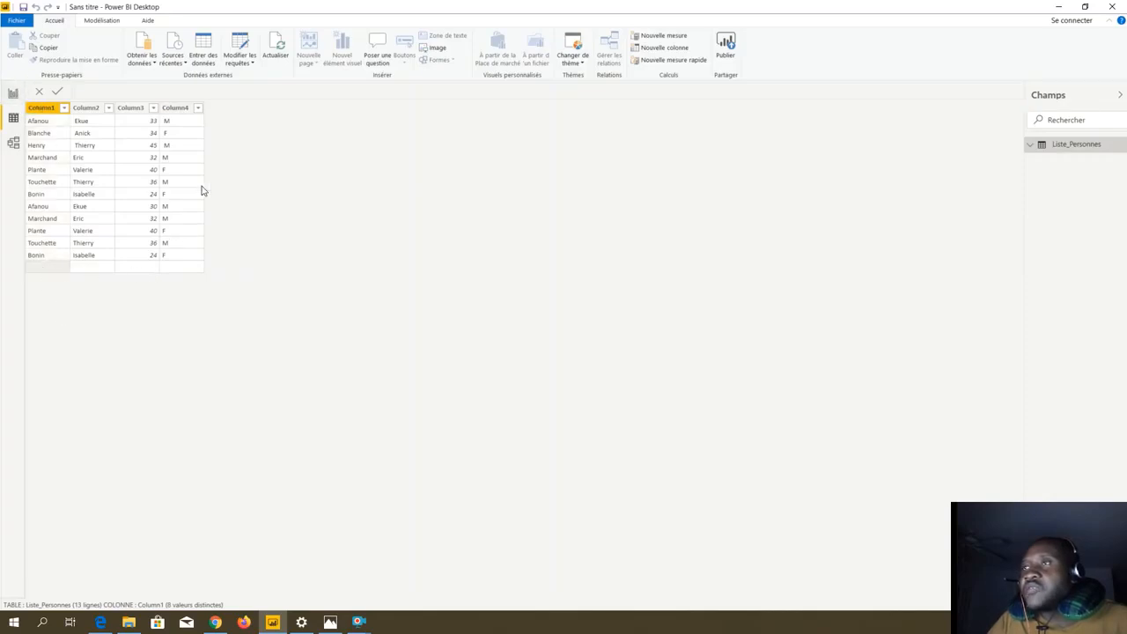
click(183, 128)
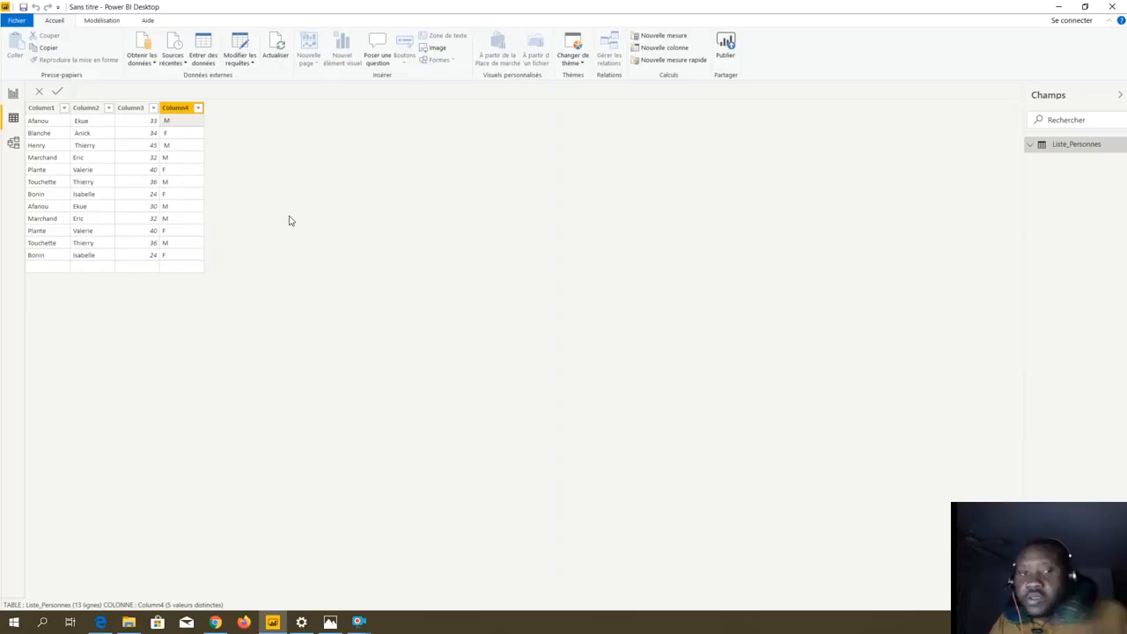
click(99, 21)
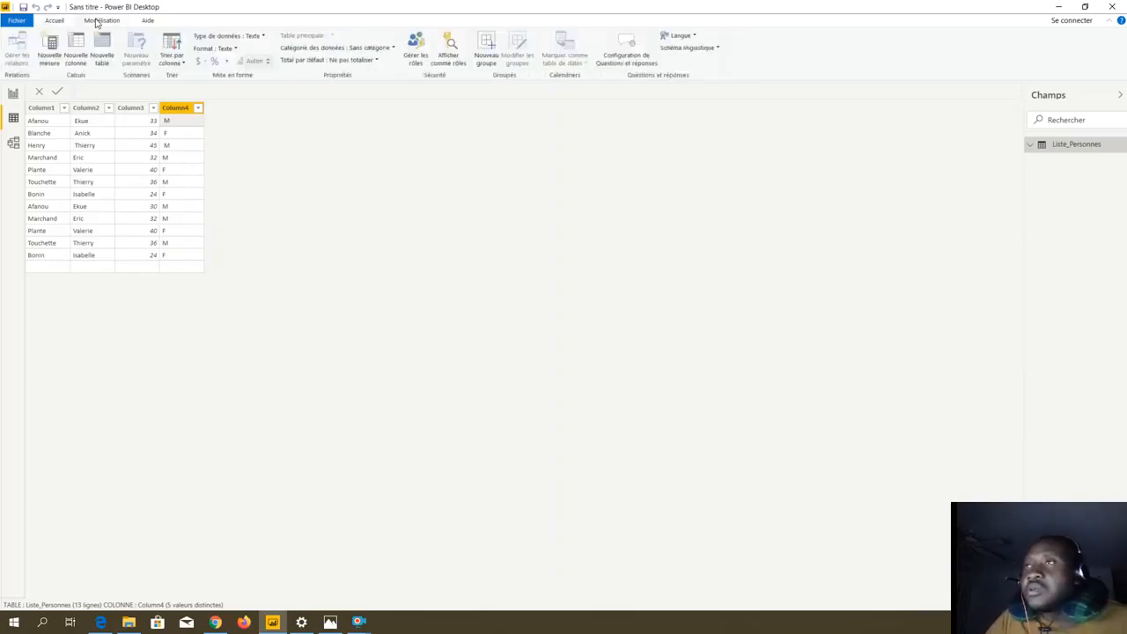
click(55, 21)
click(15, 94)
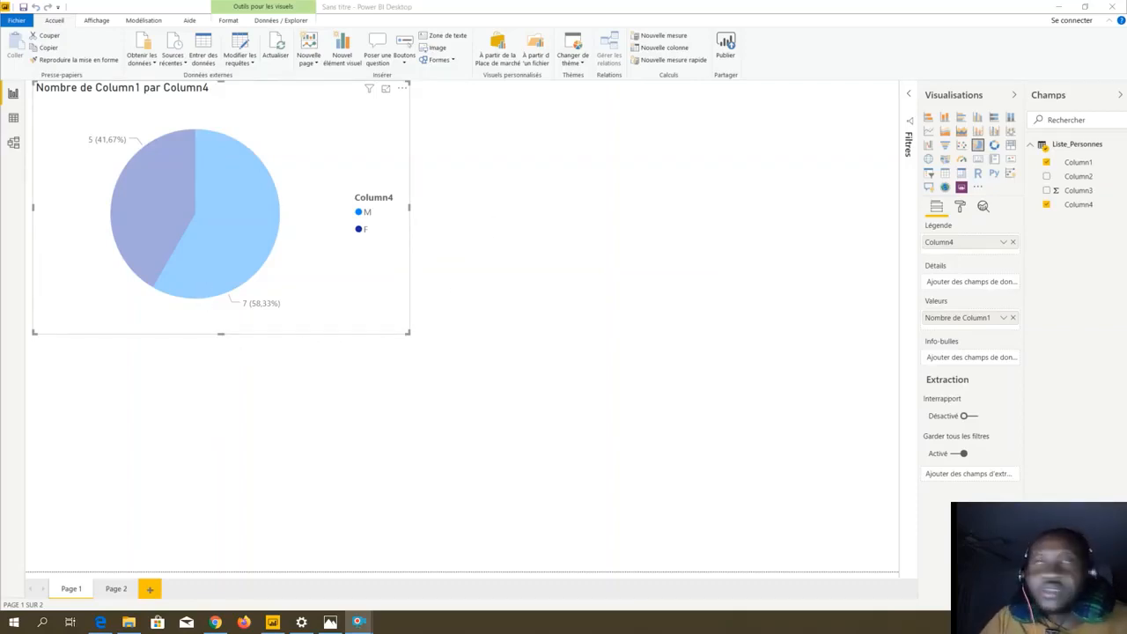
Recheck the Column4 values in the data view, then shrink the pie chart and move it nearer the middle of Page 1.
click(13, 118)
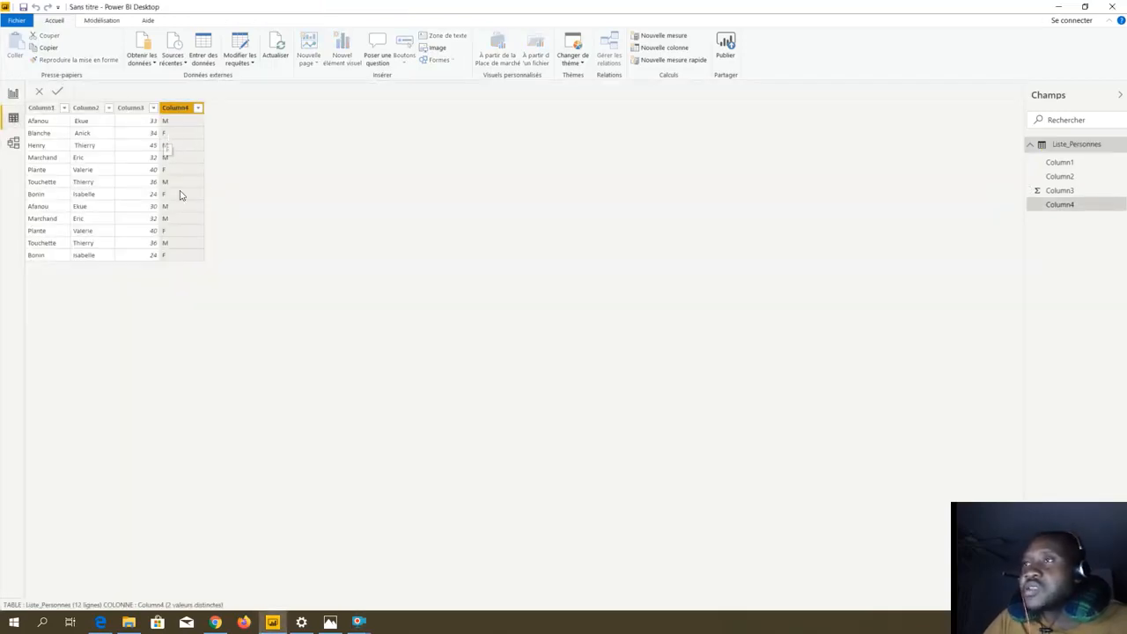
click(13, 95)
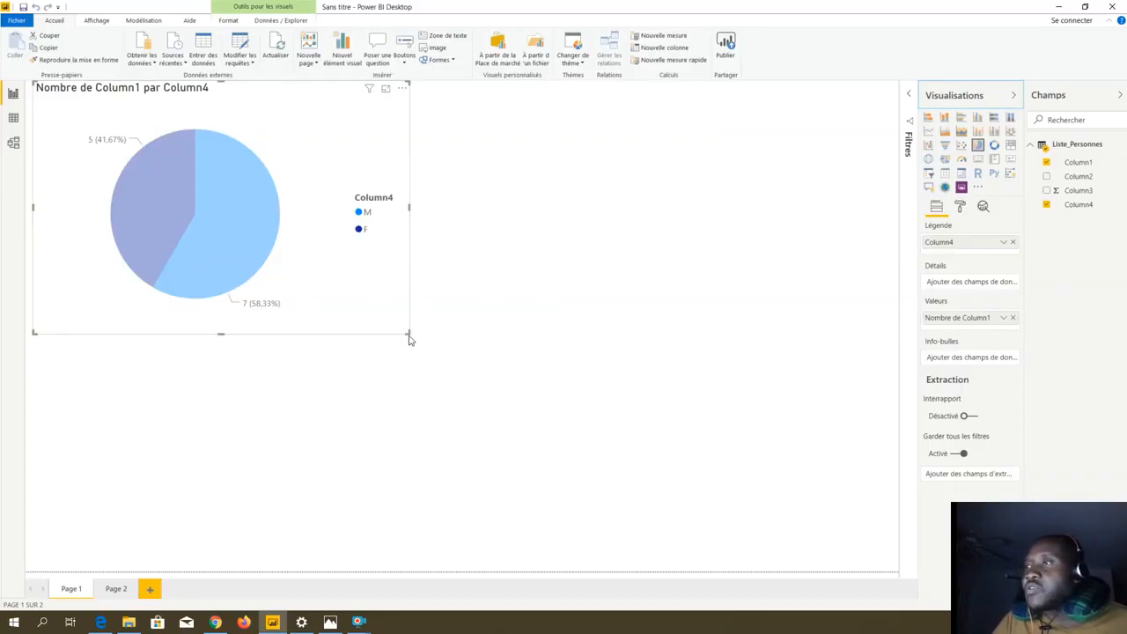
drag(409, 339, 308, 248)
drag(243, 128, 391, 212)
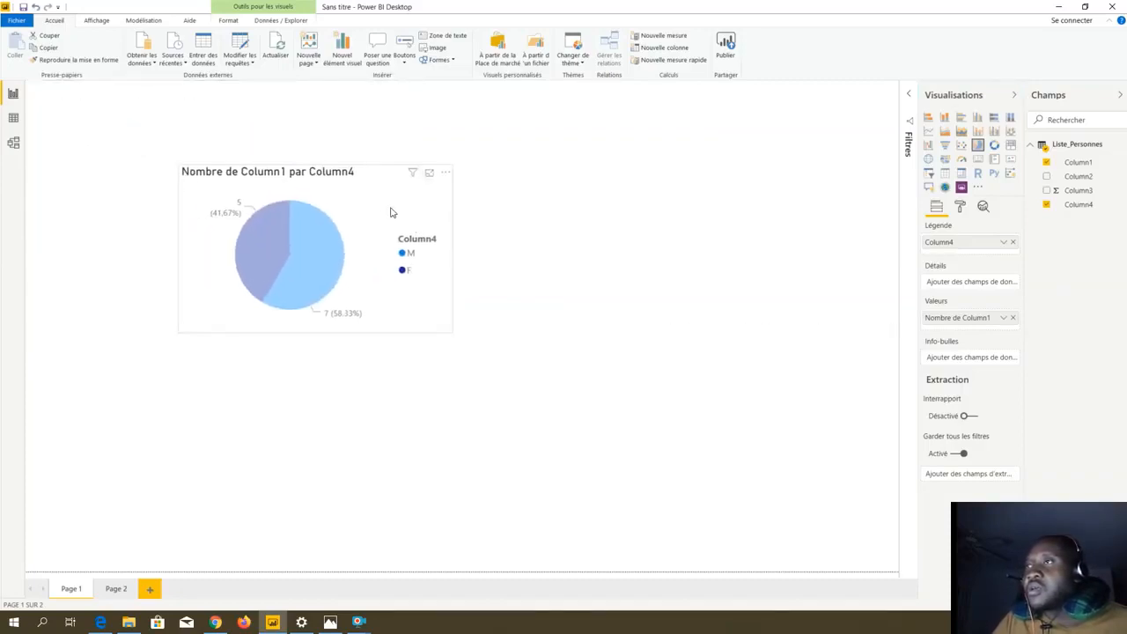
Rename the pie chart's Column4 legend field as Sexe.
double_click(944, 241)
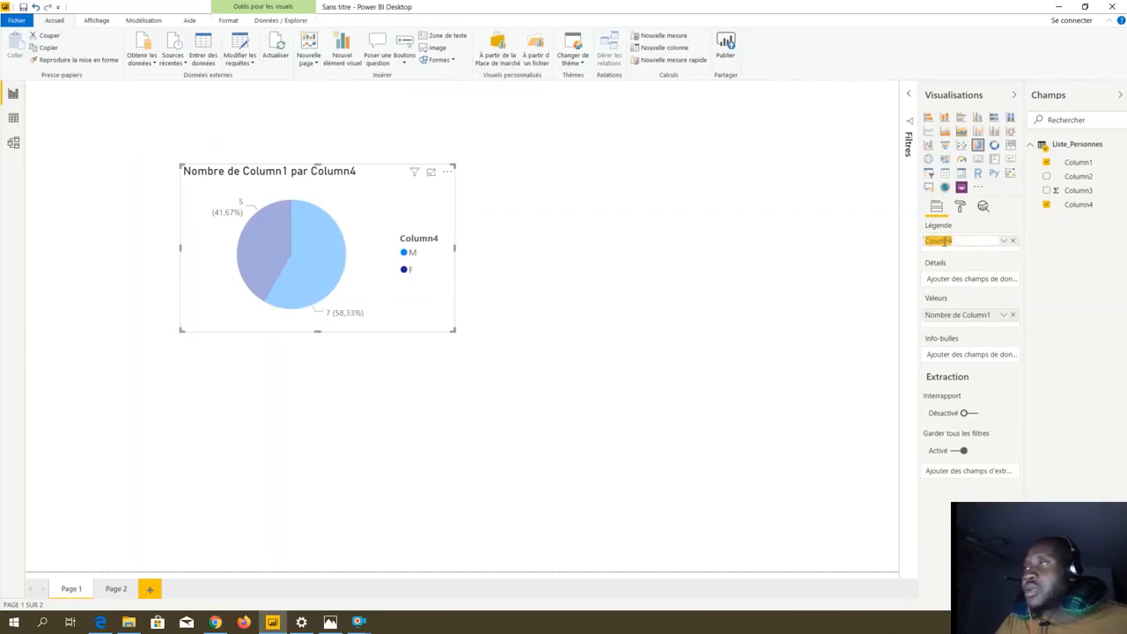
text(Sexe)
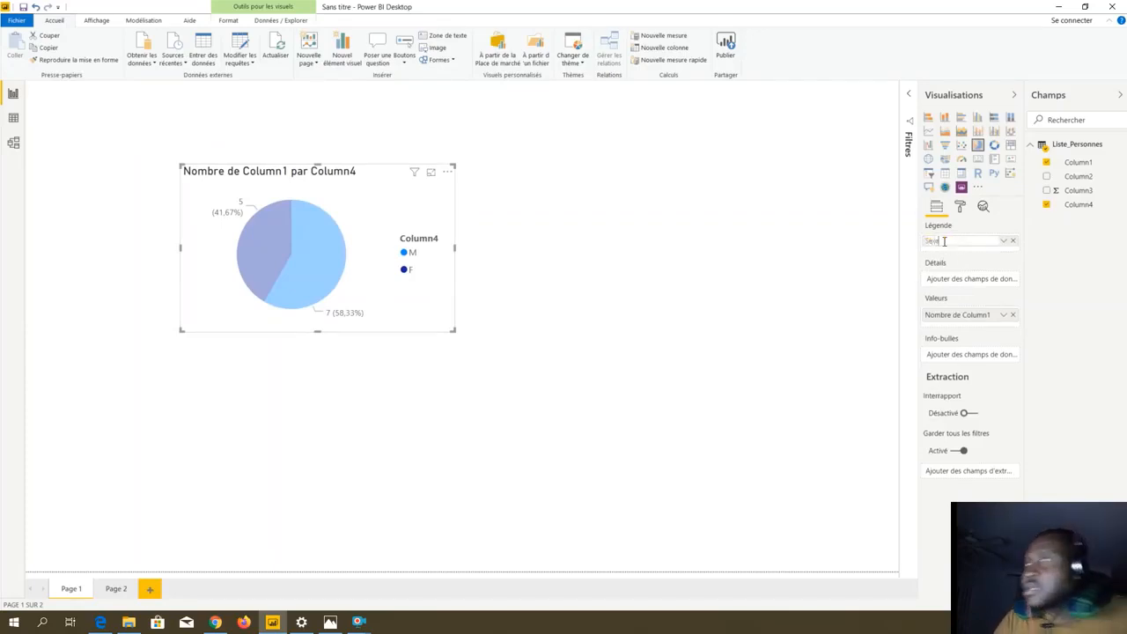
key(Return)
click(836, 334)
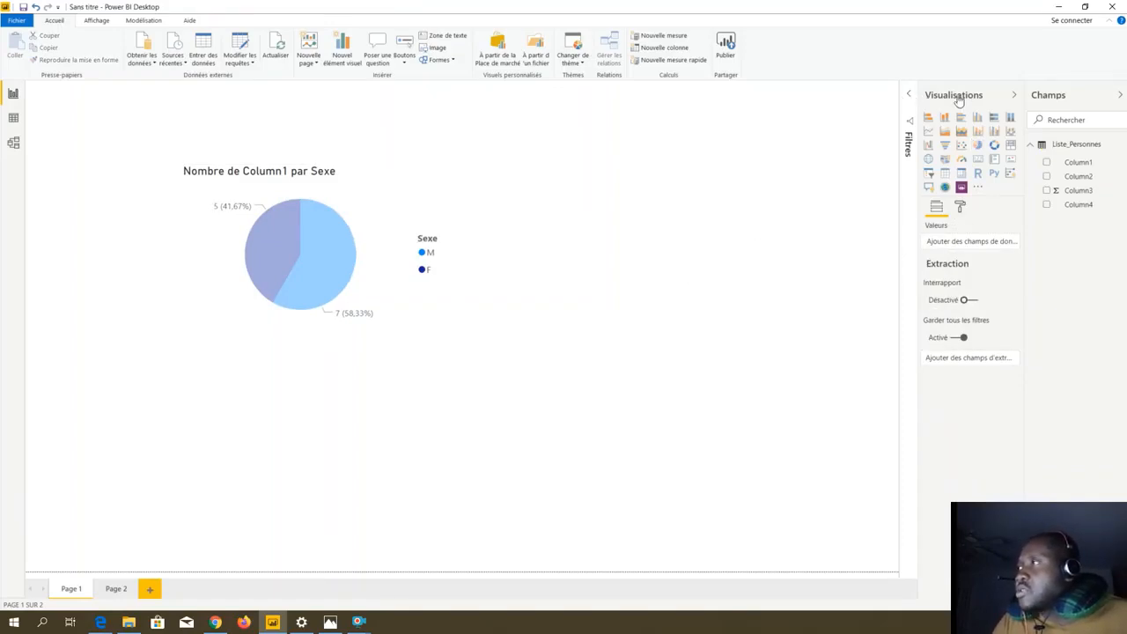
Rename the pie chart's count of Column1 values field as Nbre de personnes.
click(340, 225)
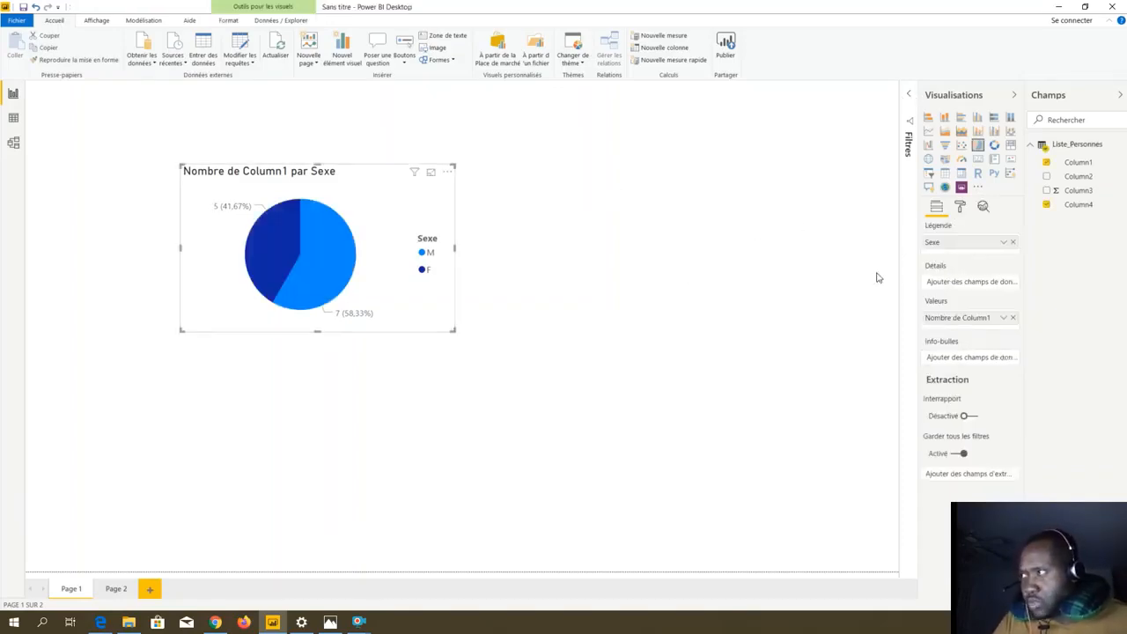
double_click(969, 322)
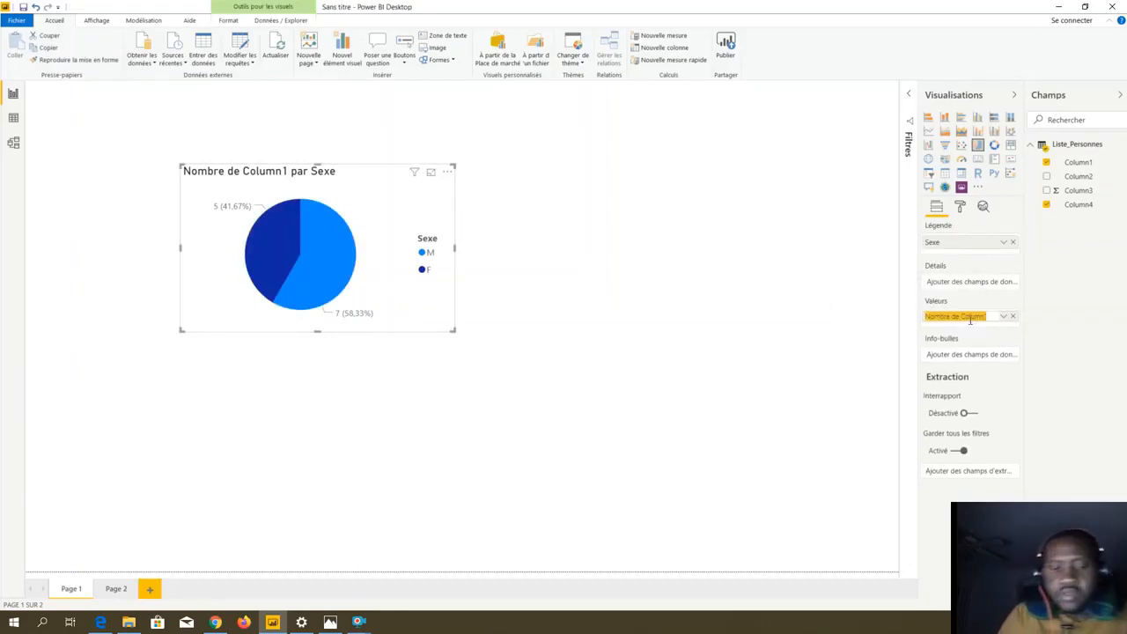
text(Nbr)
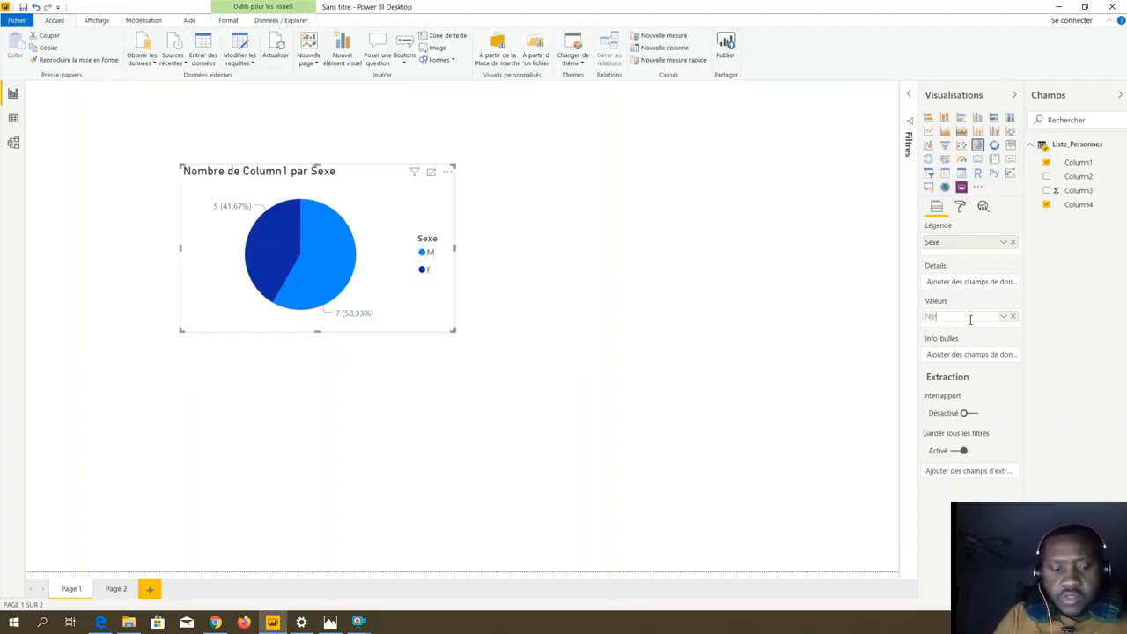
text(e de)
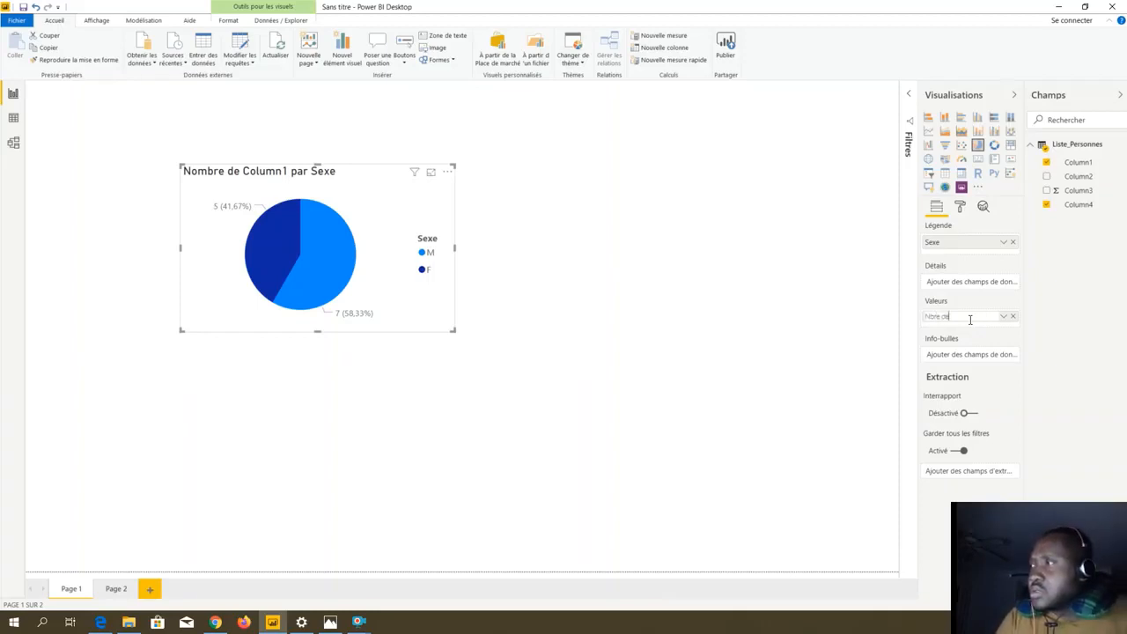
text( personnes)
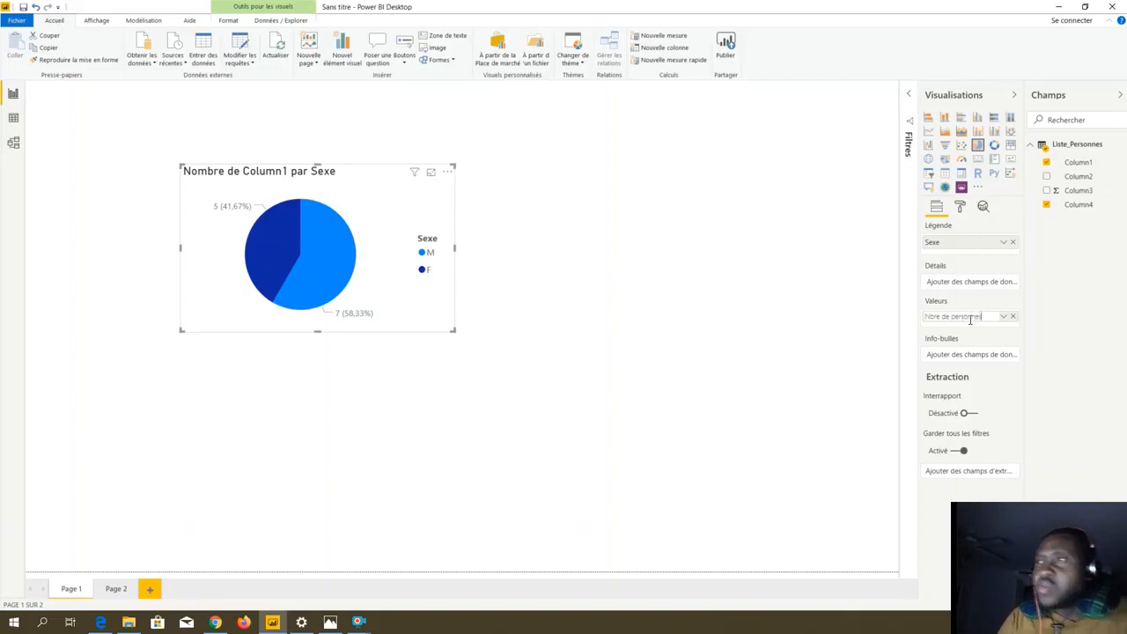
click(684, 323)
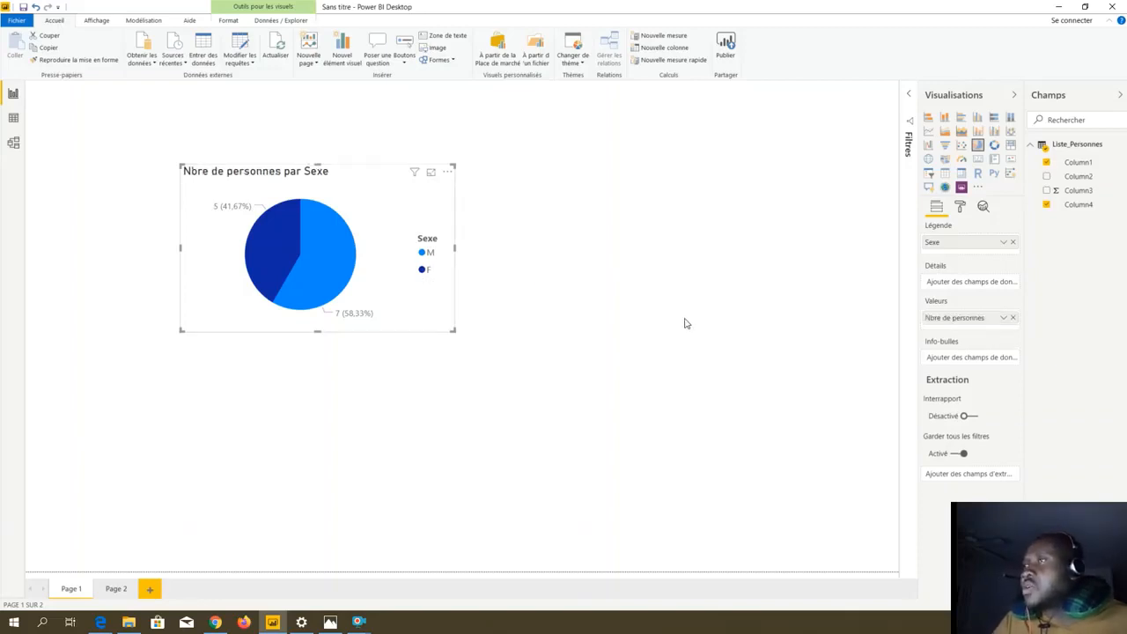
Narrow the pie chart to about three quarters of its width, keeping its height nearly the same.
click(413, 199)
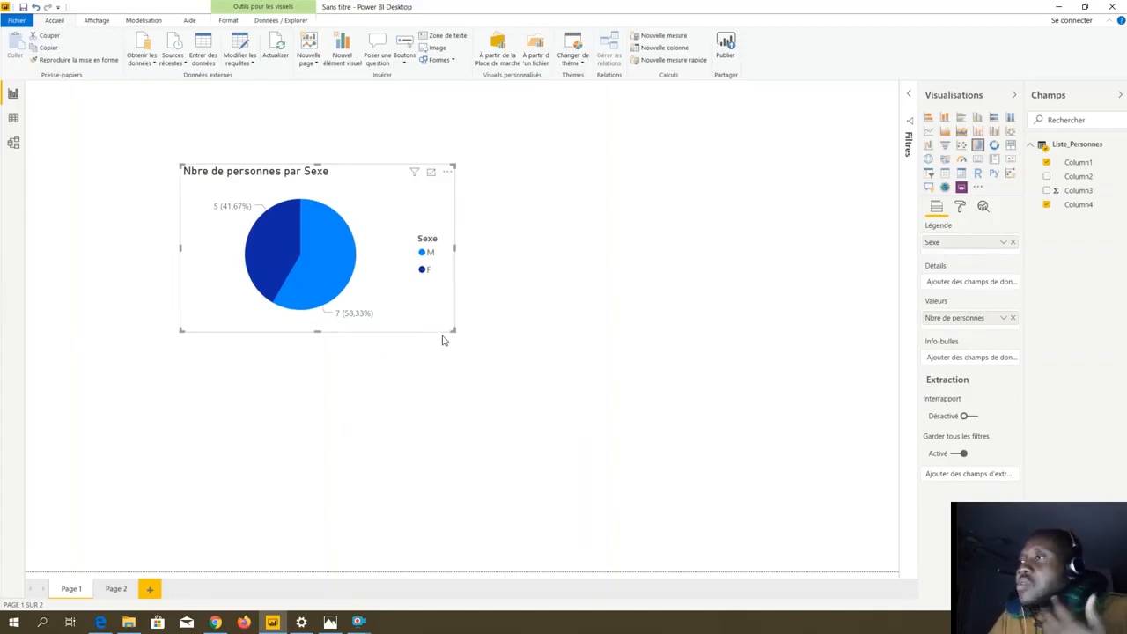
mouse_move(454, 331)
mouse_down()
mouse_move(382, 319)
mouse_move(428, 325)
mouse_move(453, 308)
mouse_move(474, 327)
mouse_move(456, 347)
mouse_up()
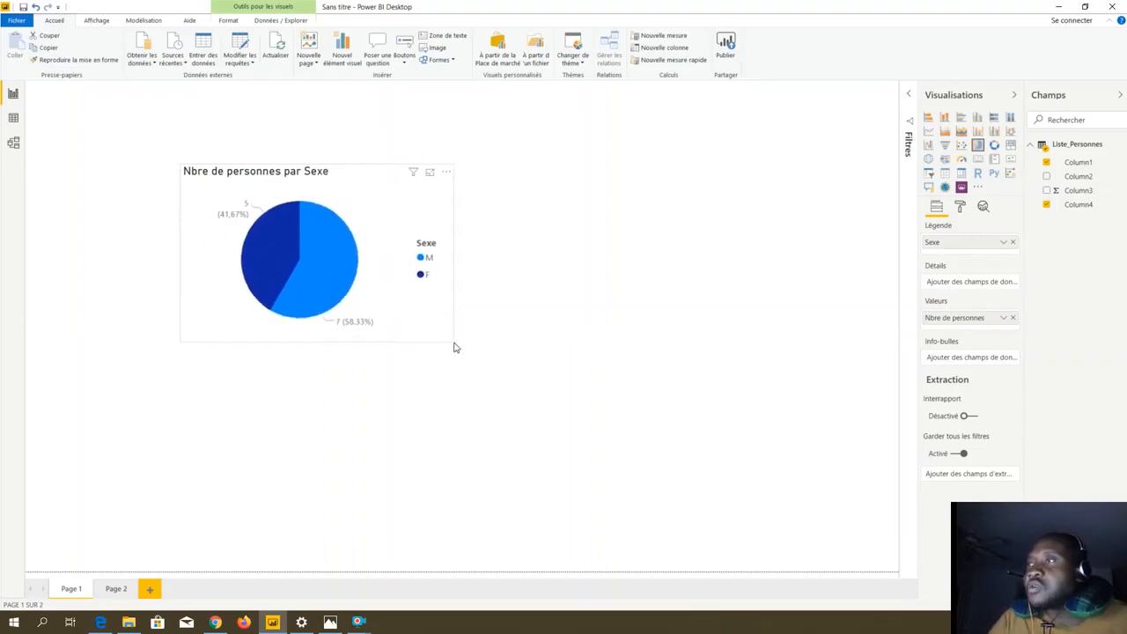
click(453, 343)
click(447, 333)
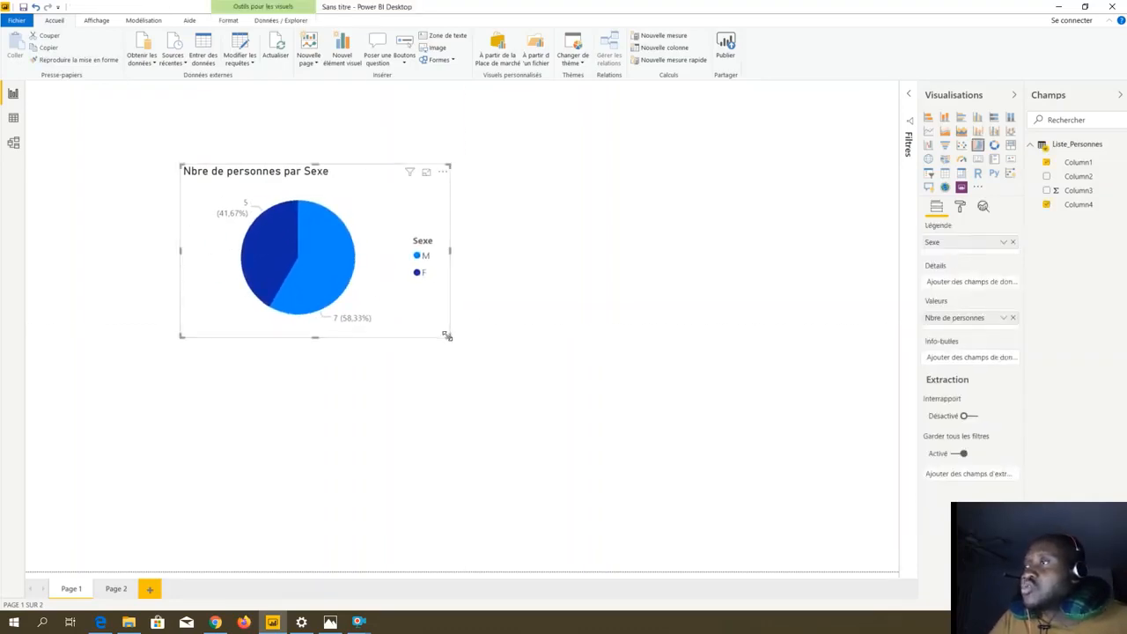
drag(446, 335, 381, 329)
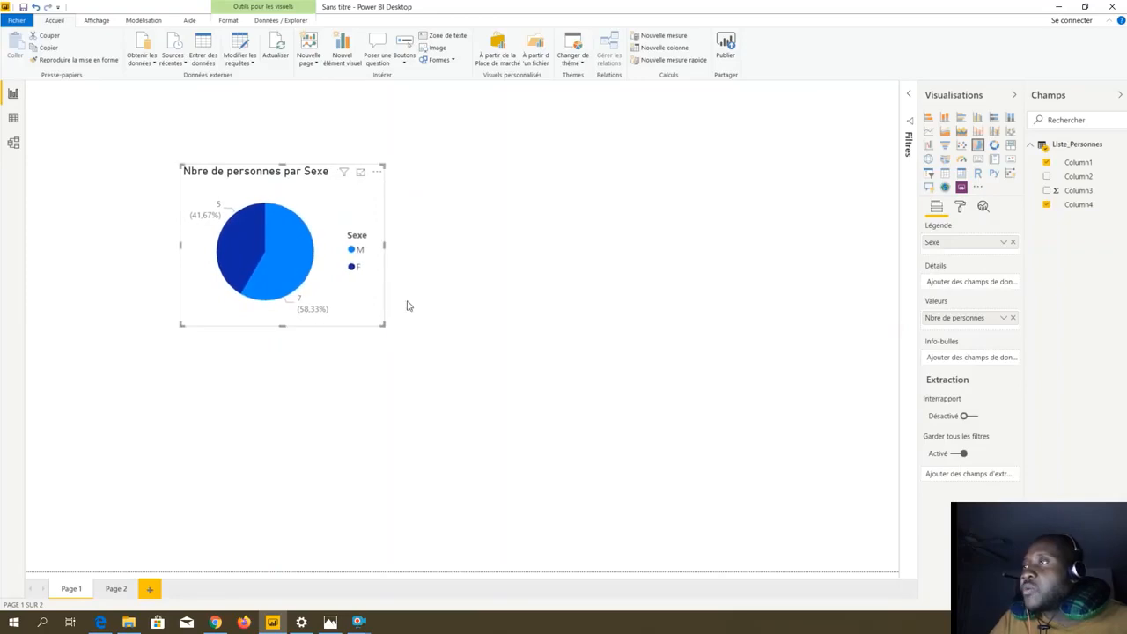
click(539, 220)
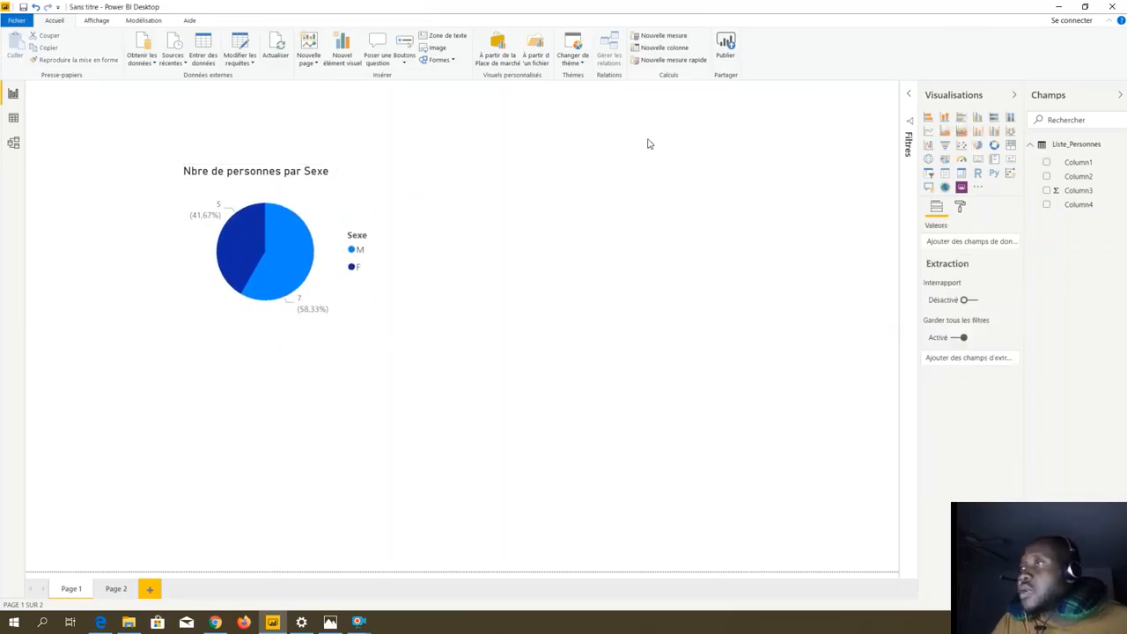
Duplicate the pie chart, place the copy to its right, and convert it to a clustered column chart.
click(348, 198)
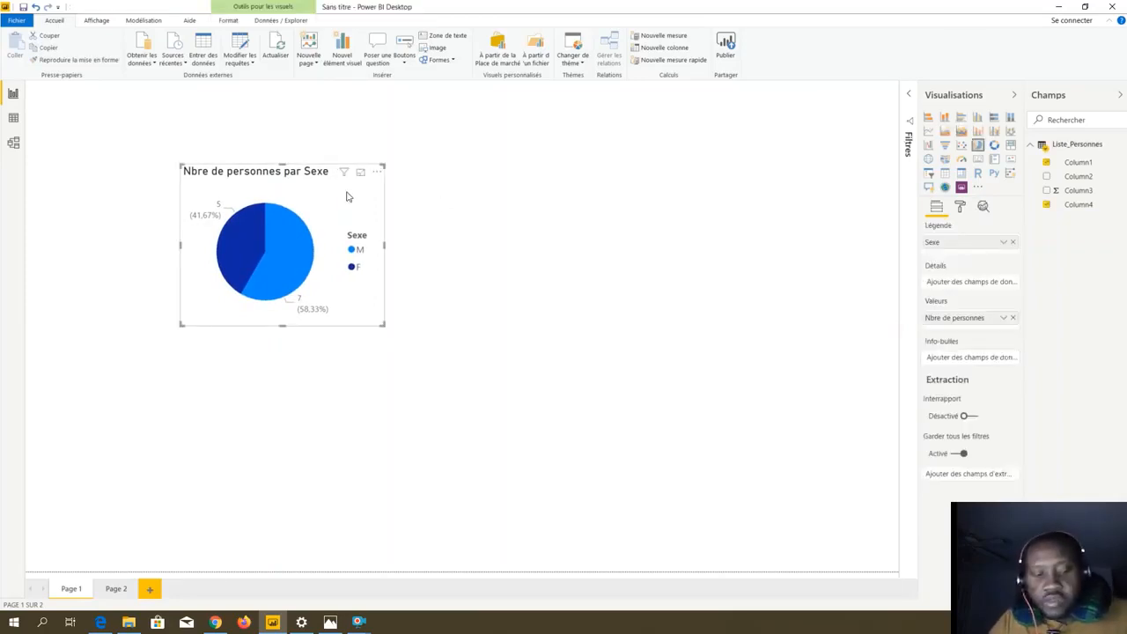
click(653, 200)
key(ctrl+v)
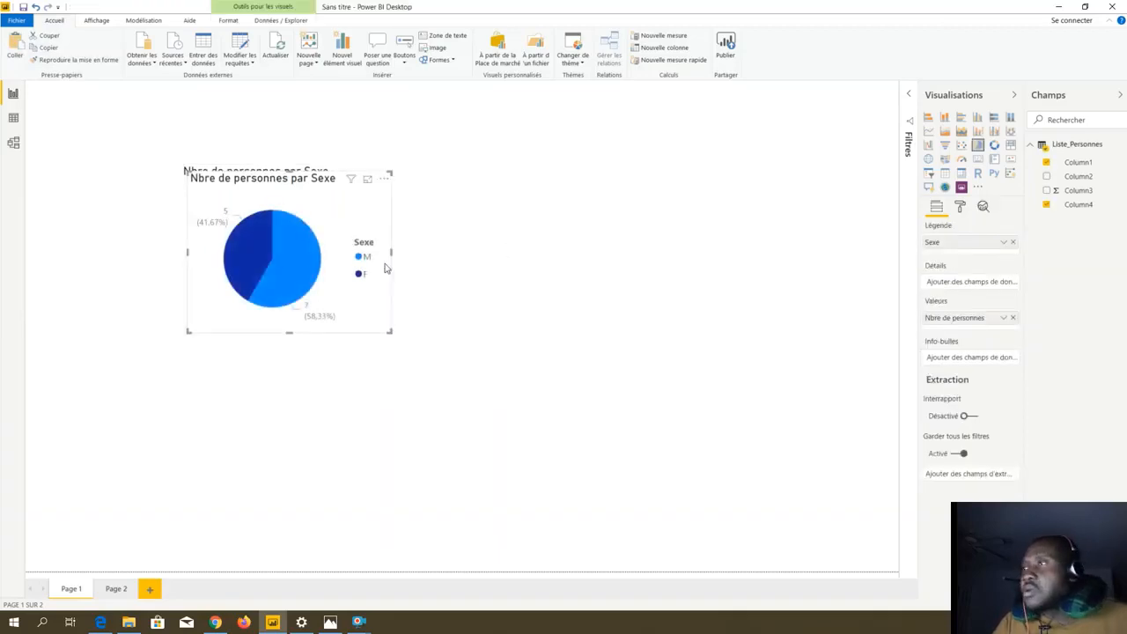
drag(358, 198, 642, 187)
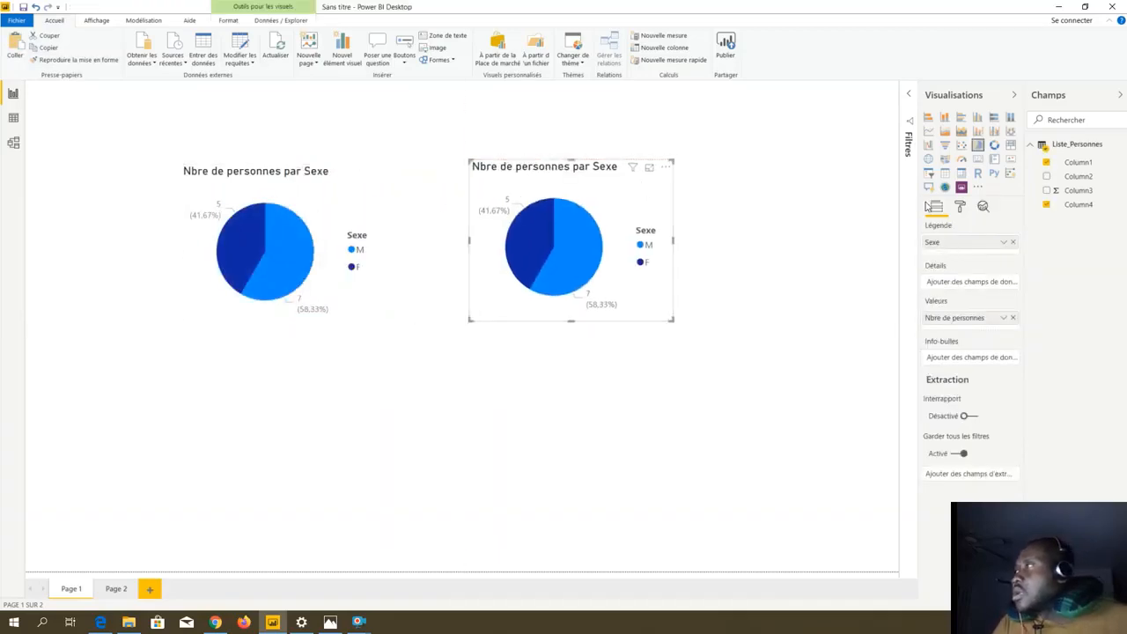
click(978, 117)
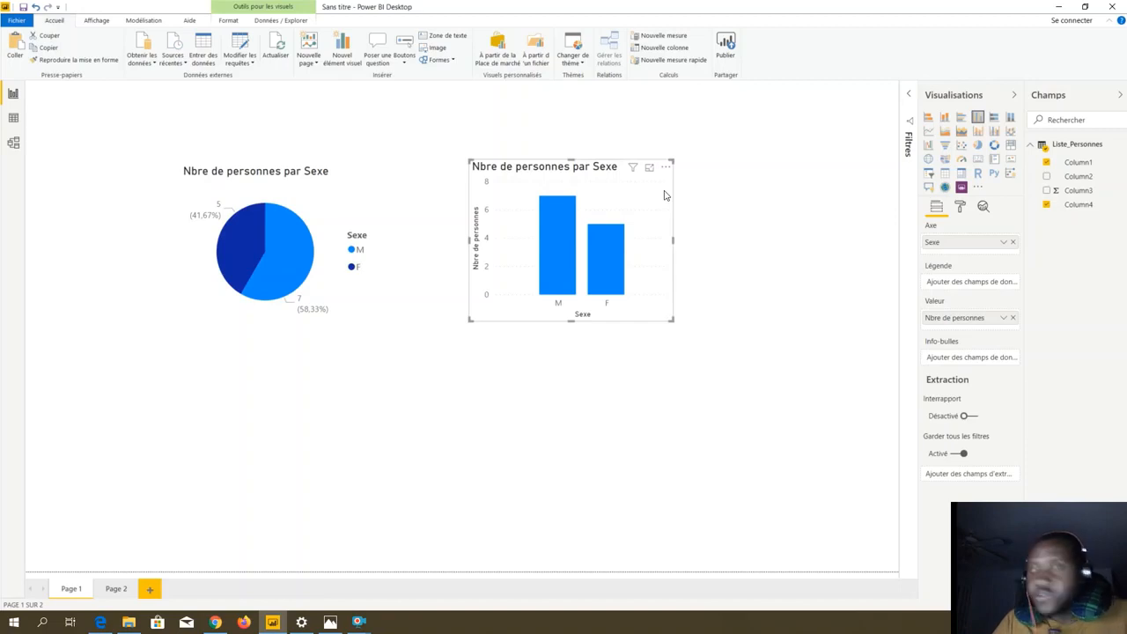
Duplicate the column chart, convert the copy to a table, and place it at reduced size below the pie chart.
click(612, 387)
key(ctrl+v)
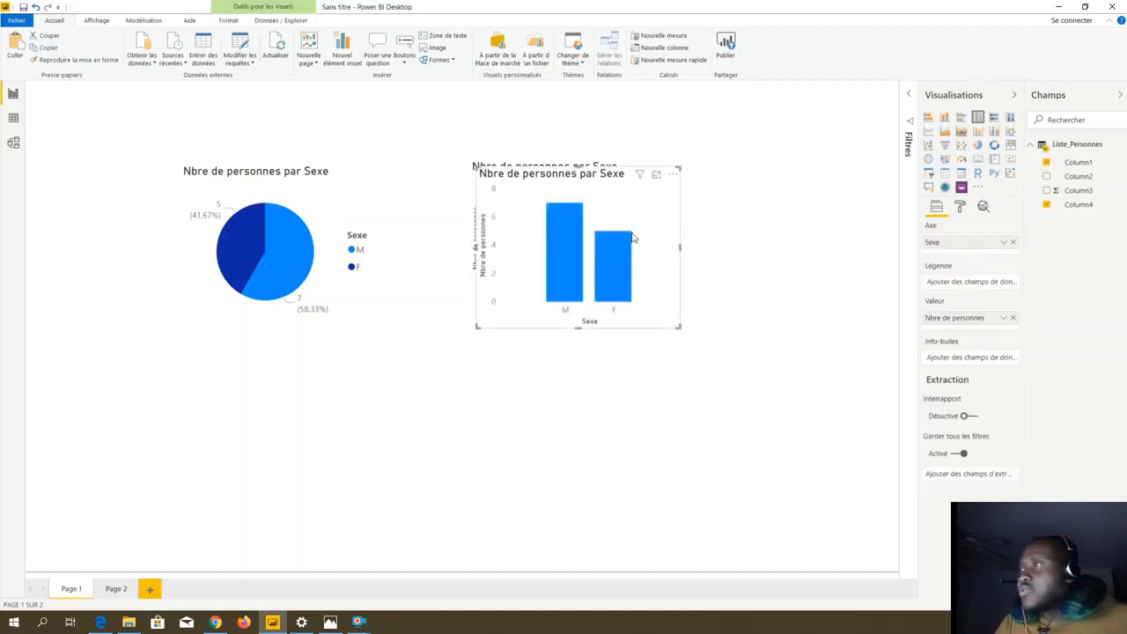
drag(660, 201, 557, 372)
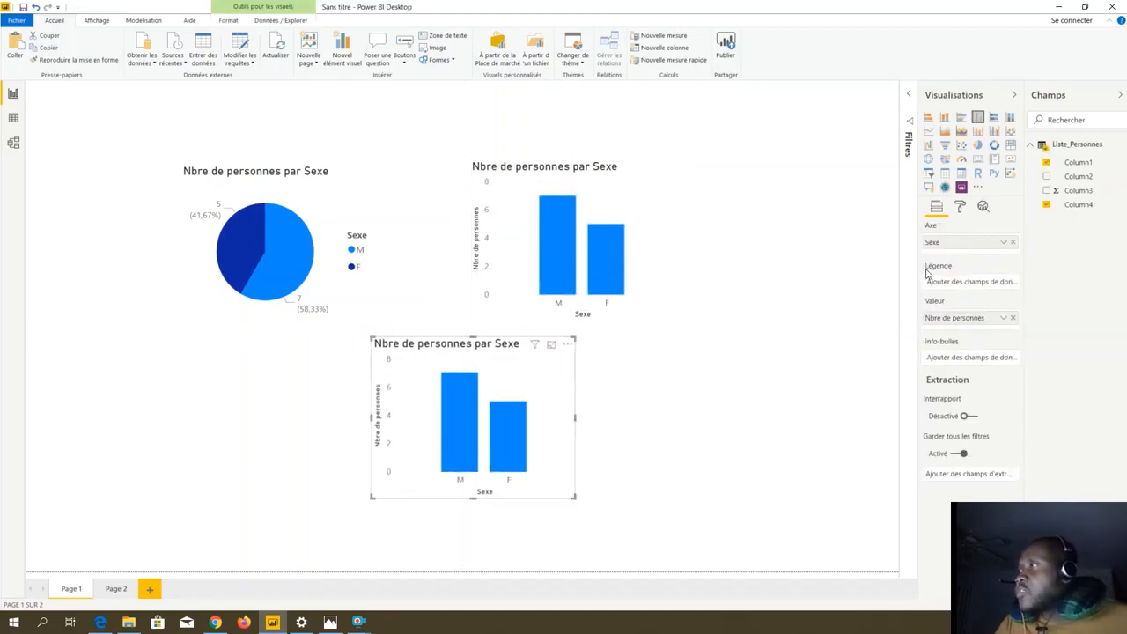
click(946, 174)
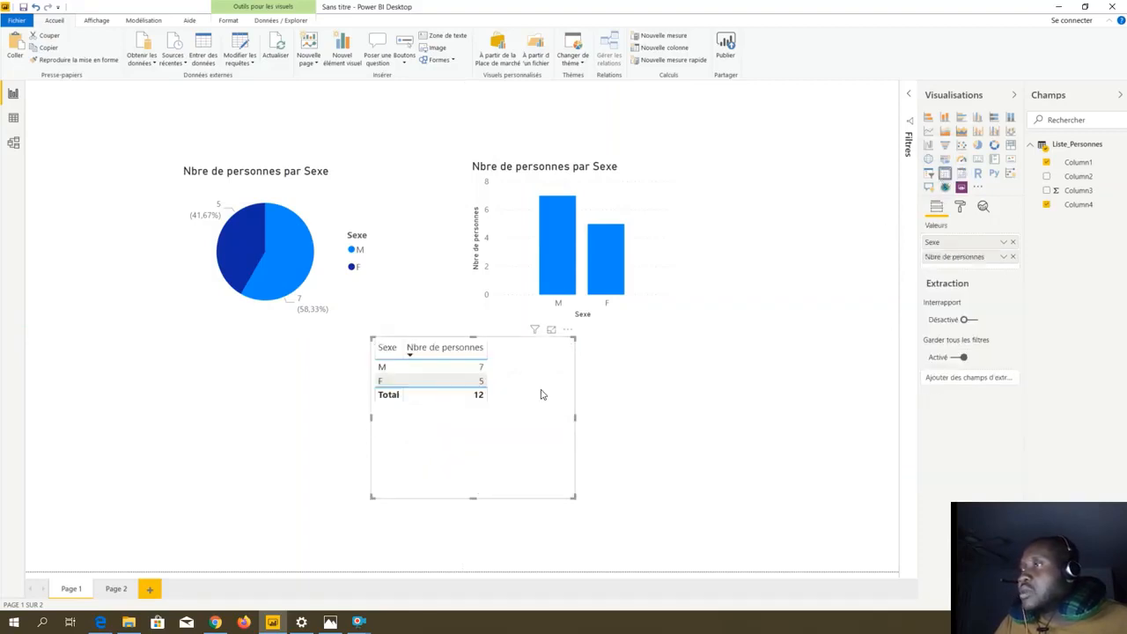
drag(575, 497, 526, 420)
drag(513, 382, 403, 420)
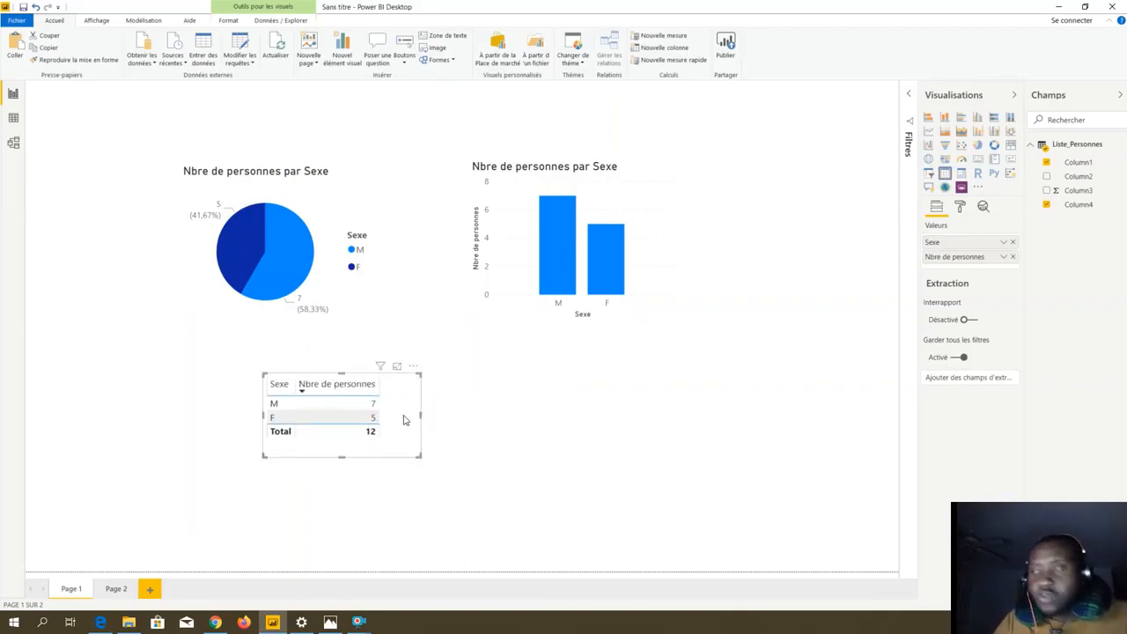
Duplicate the table below the column chart, and convert the copy to a slightly enlarged funnel chart.
key(ctrl+v)
drag(412, 428, 602, 415)
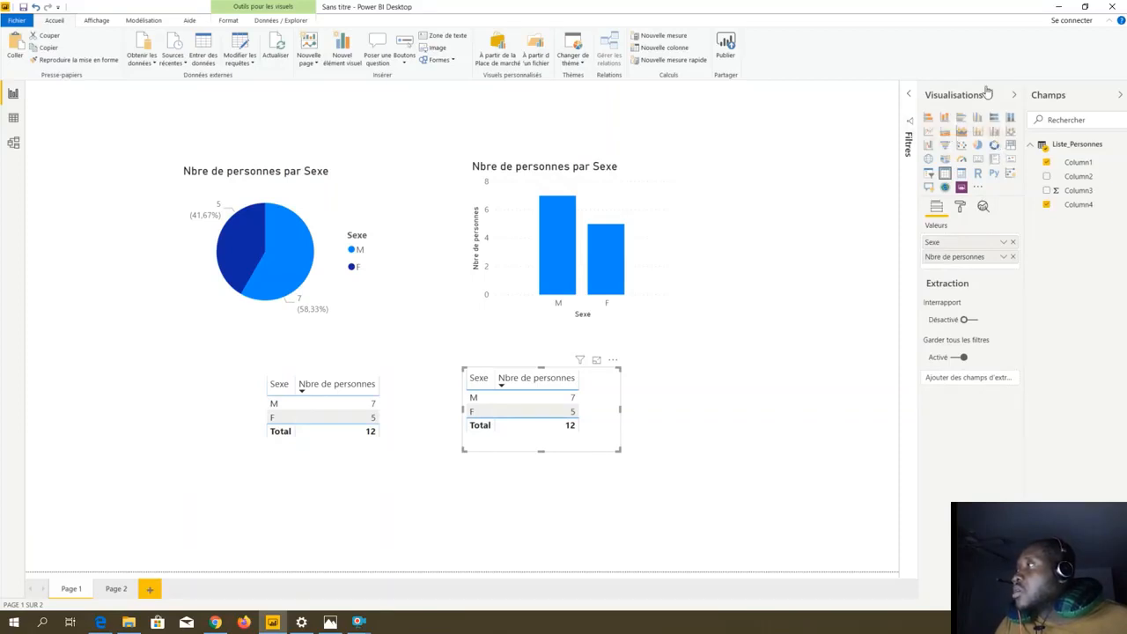
click(945, 146)
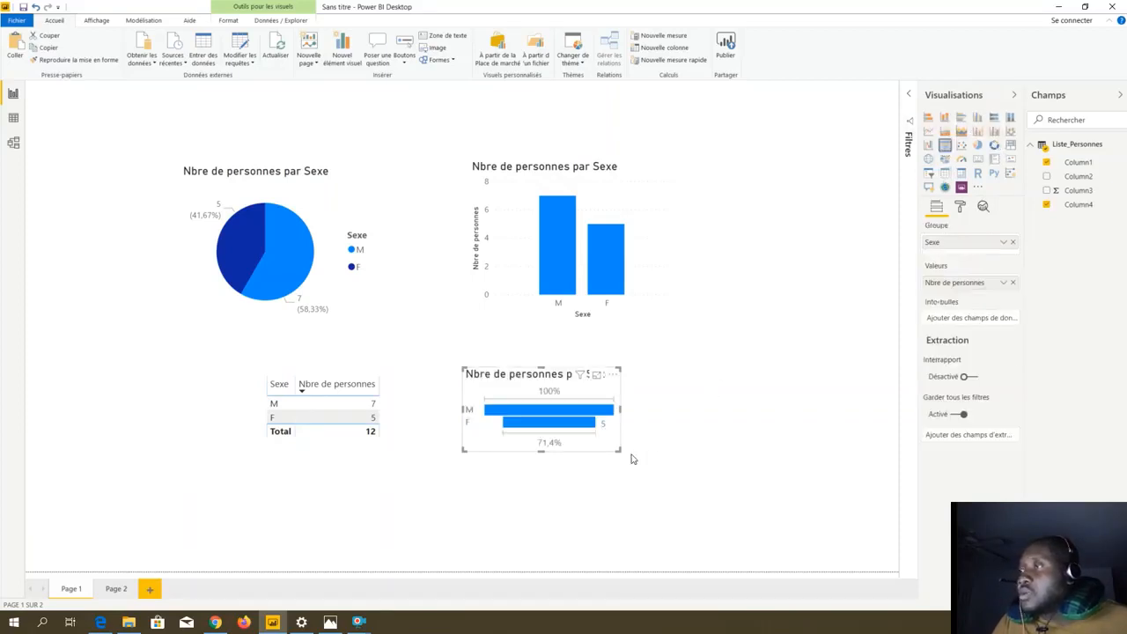
drag(620, 451, 636, 466)
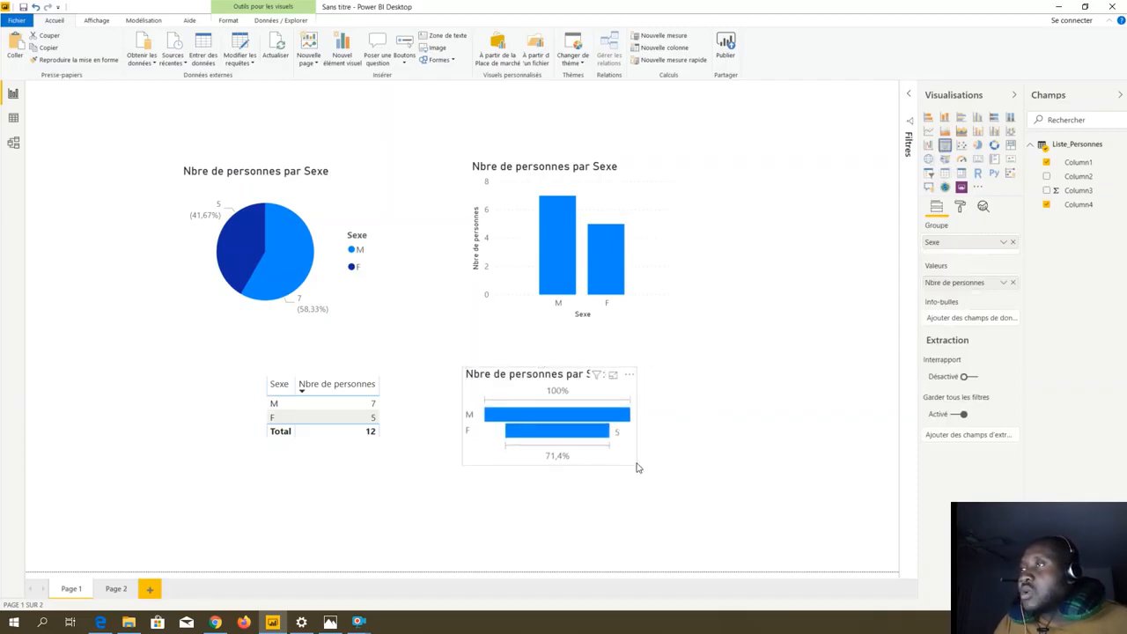
click(697, 432)
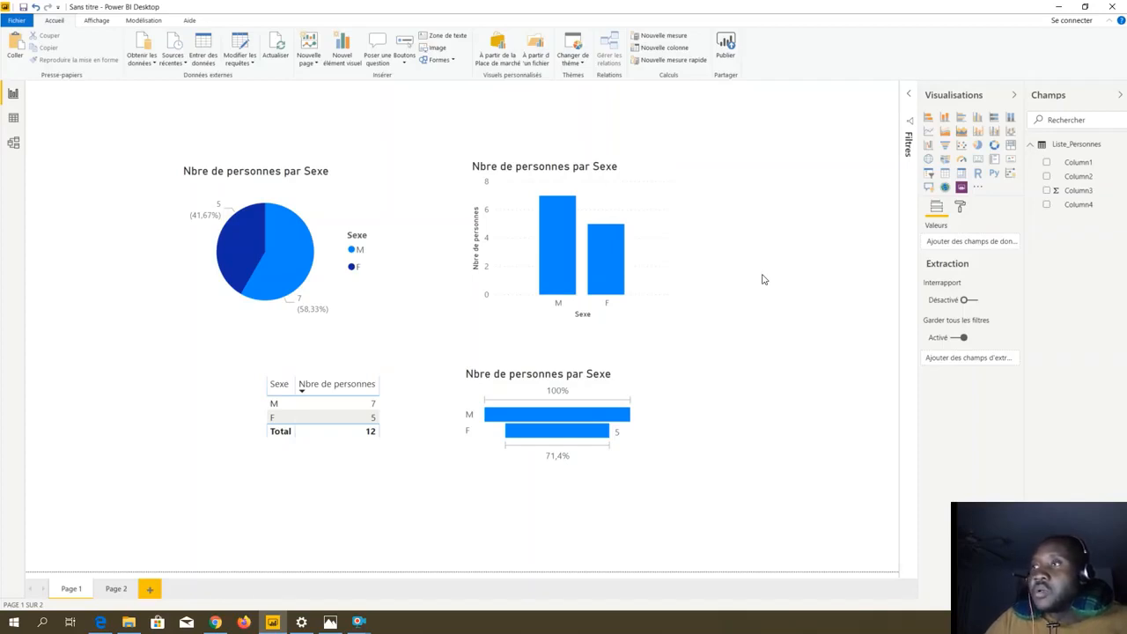
click(656, 254)
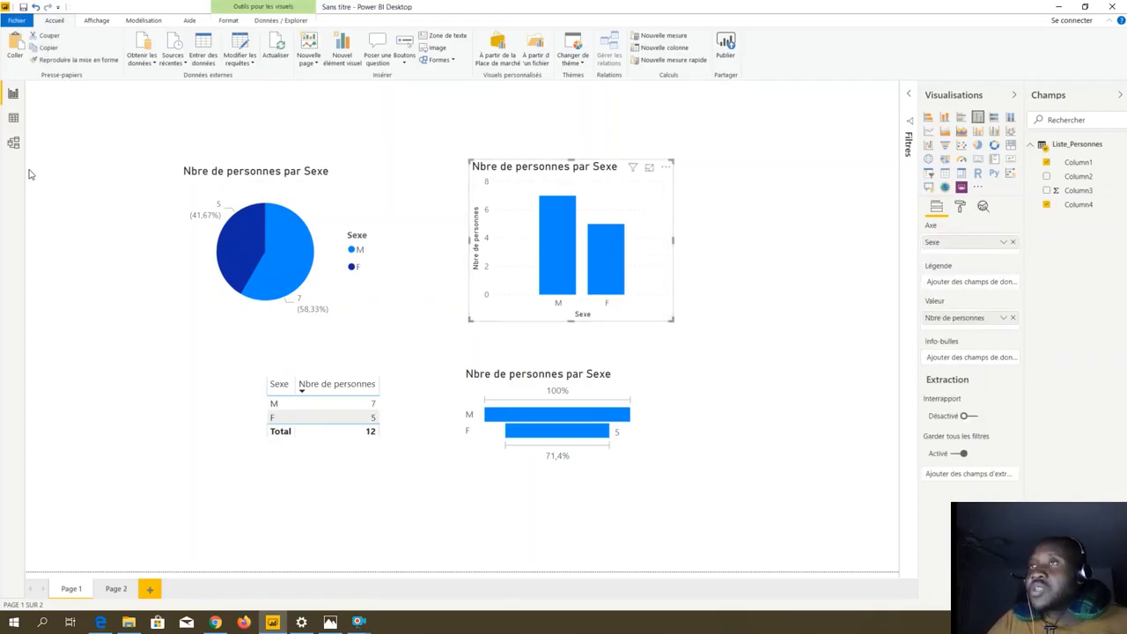
Review the Liste_Personnes rows in the data view, return to the report page, and deselect the column chart.
click(14, 117)
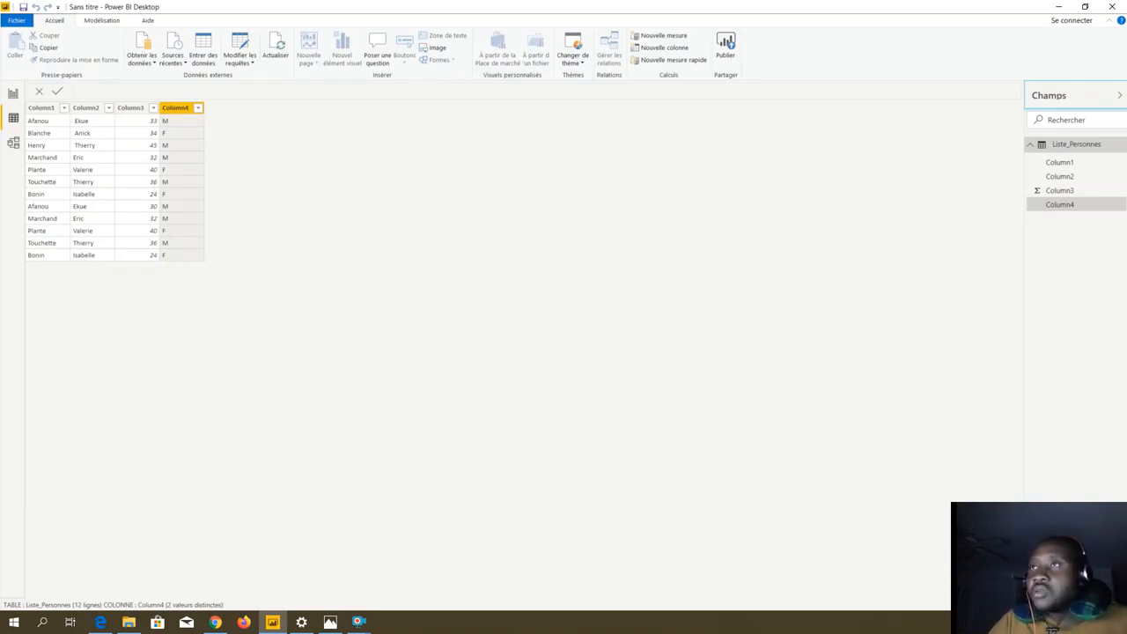
click(14, 94)
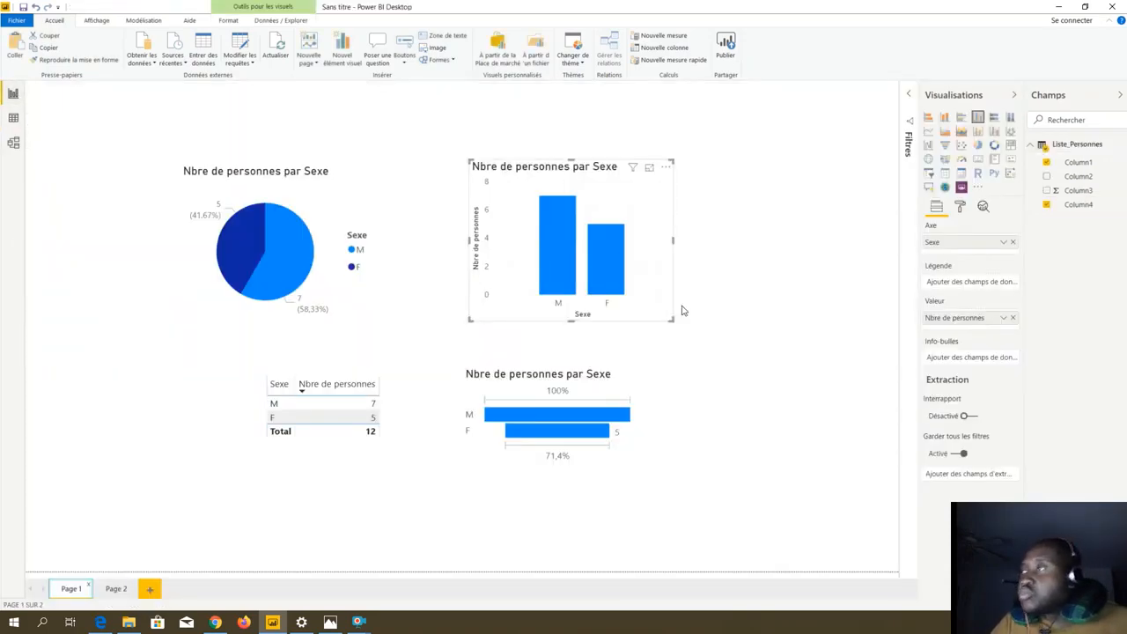
click(840, 352)
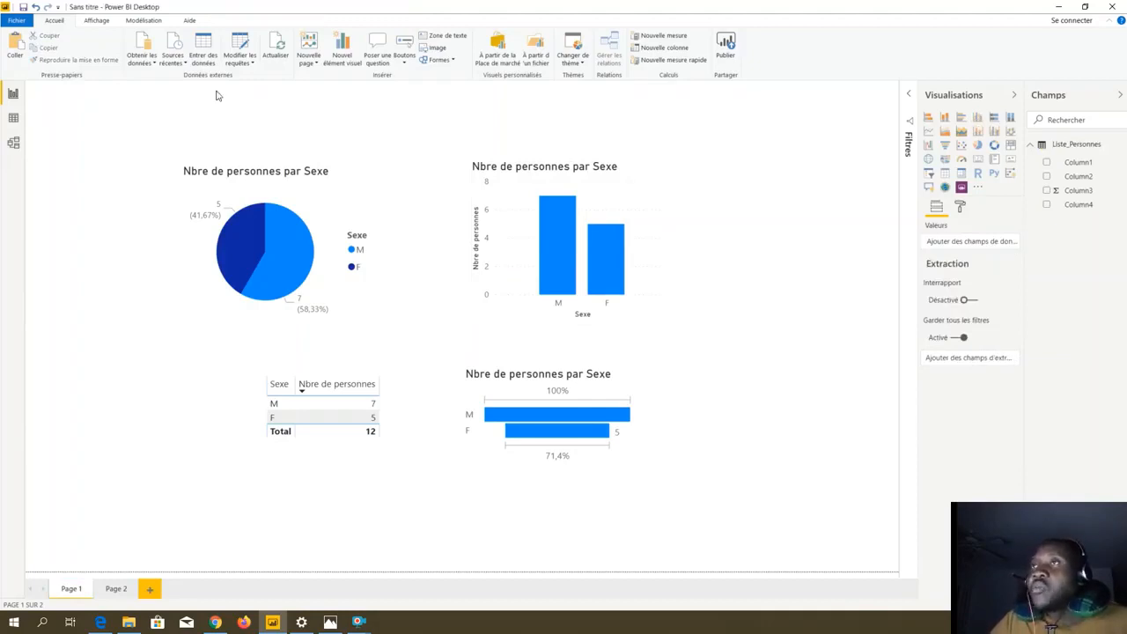
Start saving the report under a new name, and create and open a folder named POWERBI inside ENOGNE.
click(16, 19)
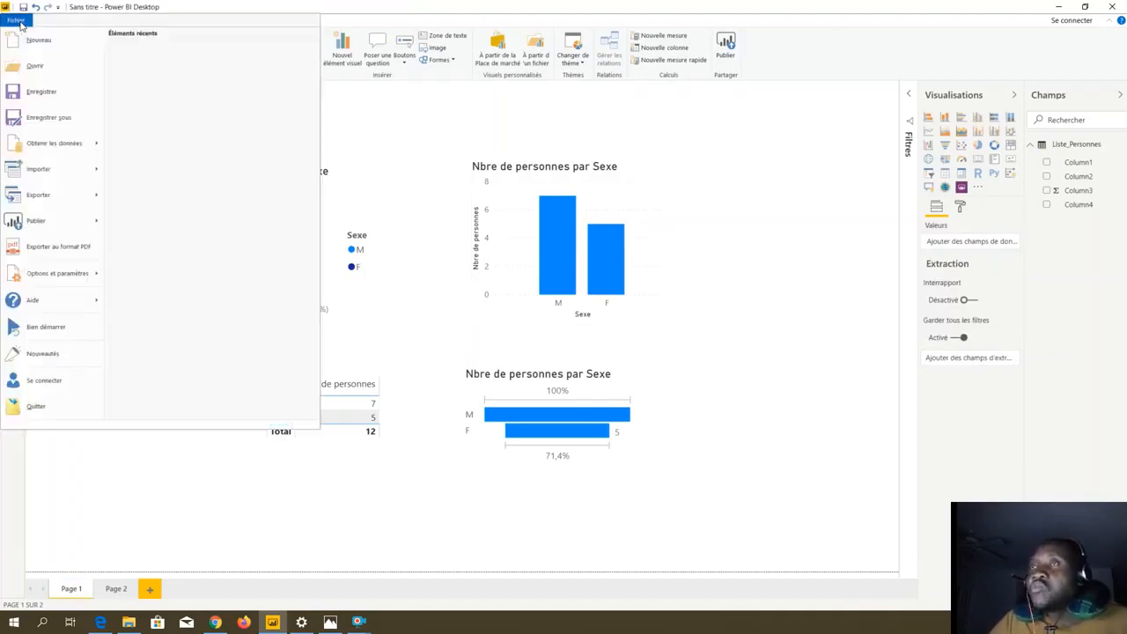
click(71, 123)
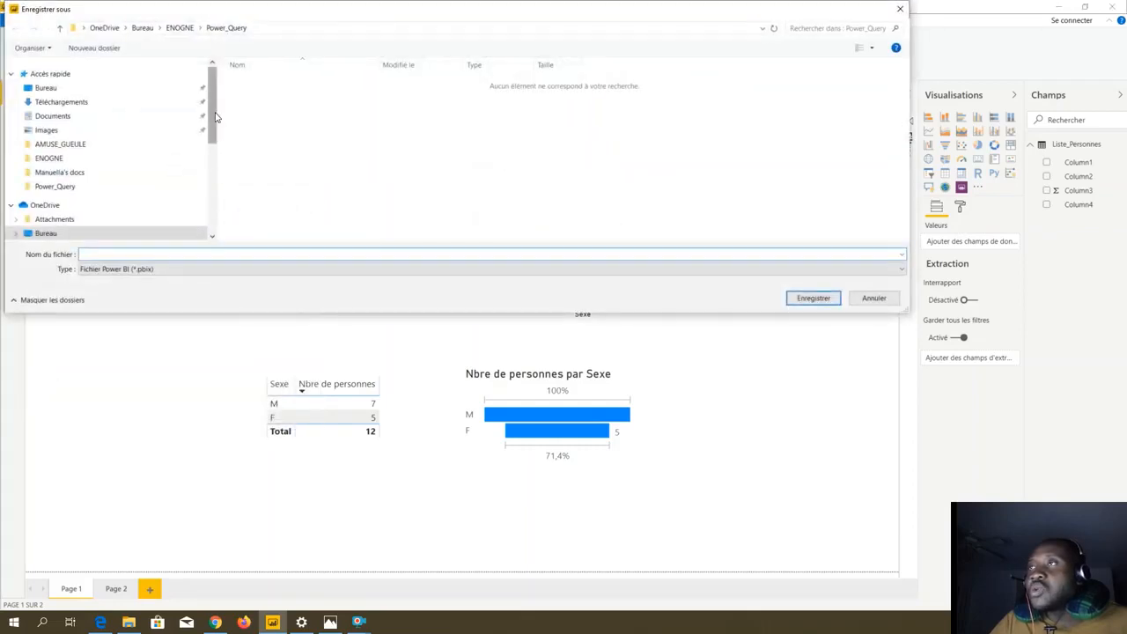
click(180, 28)
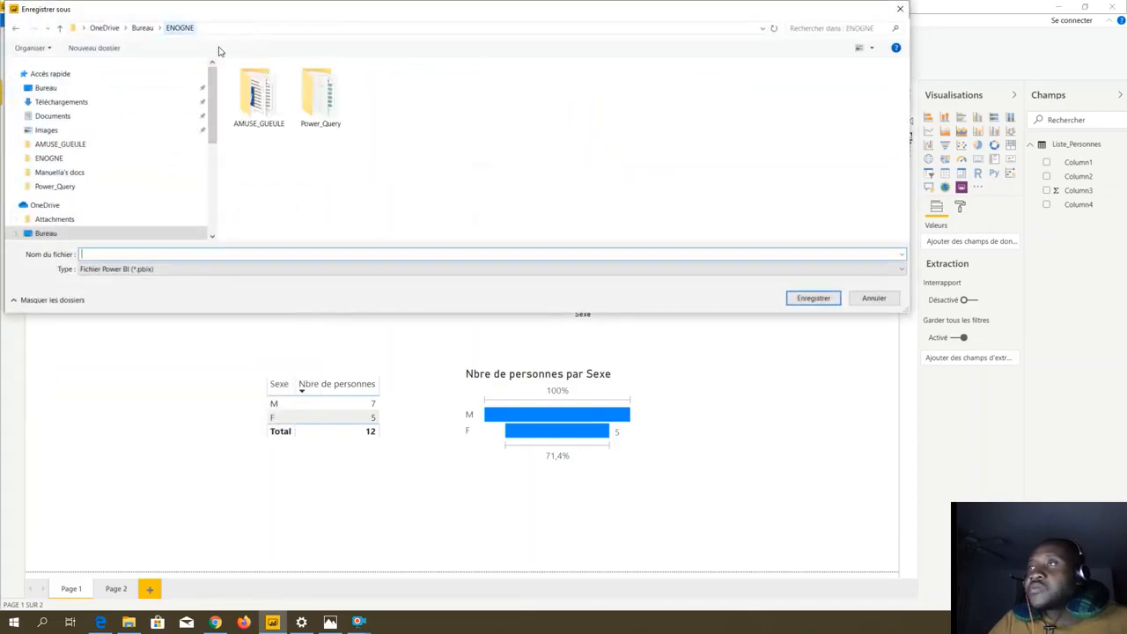
click(127, 49)
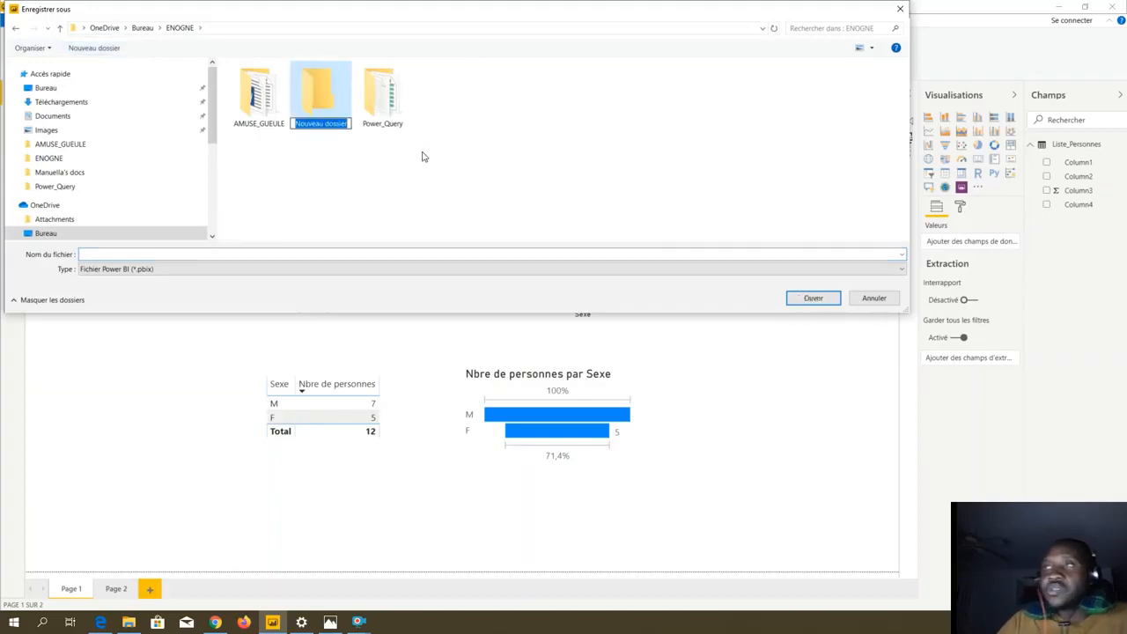
text(P)
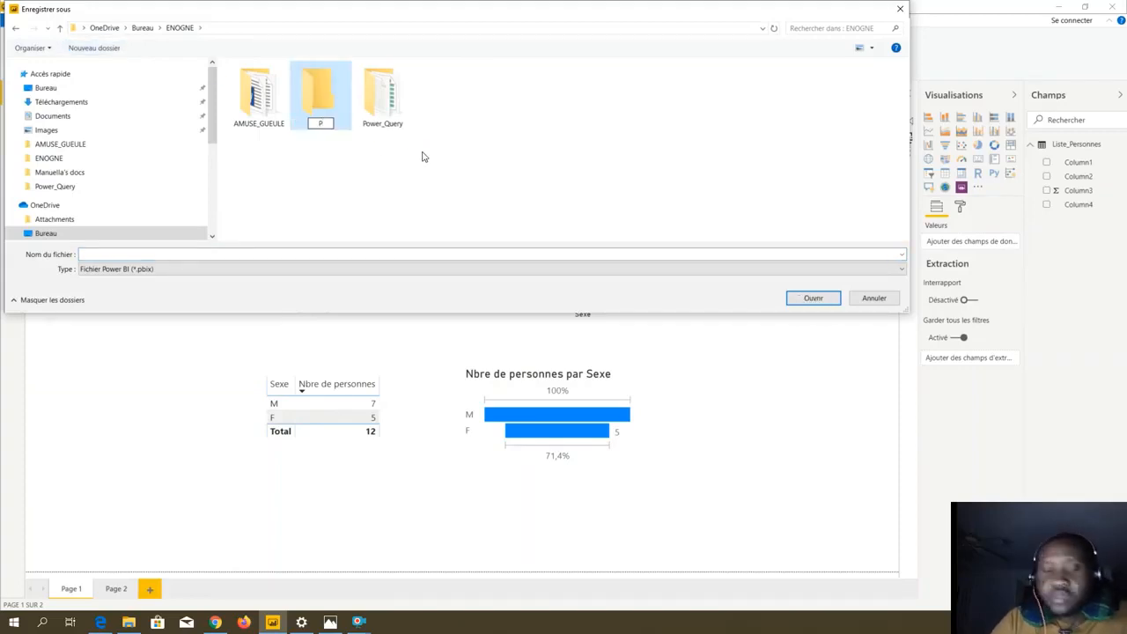
text(OW)
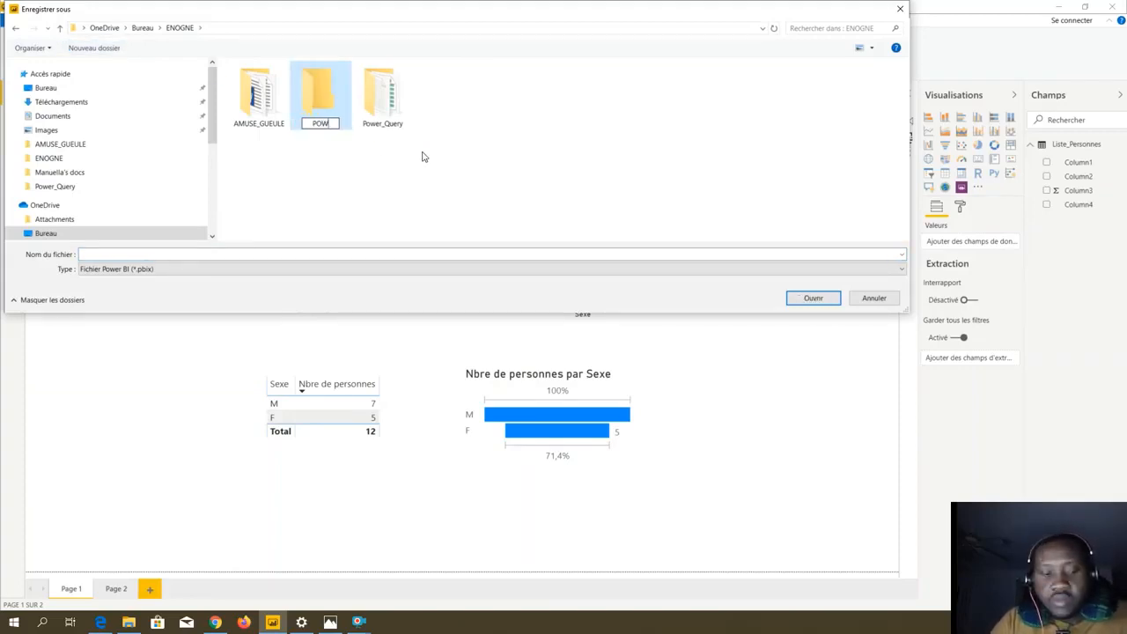
text(ERBI)
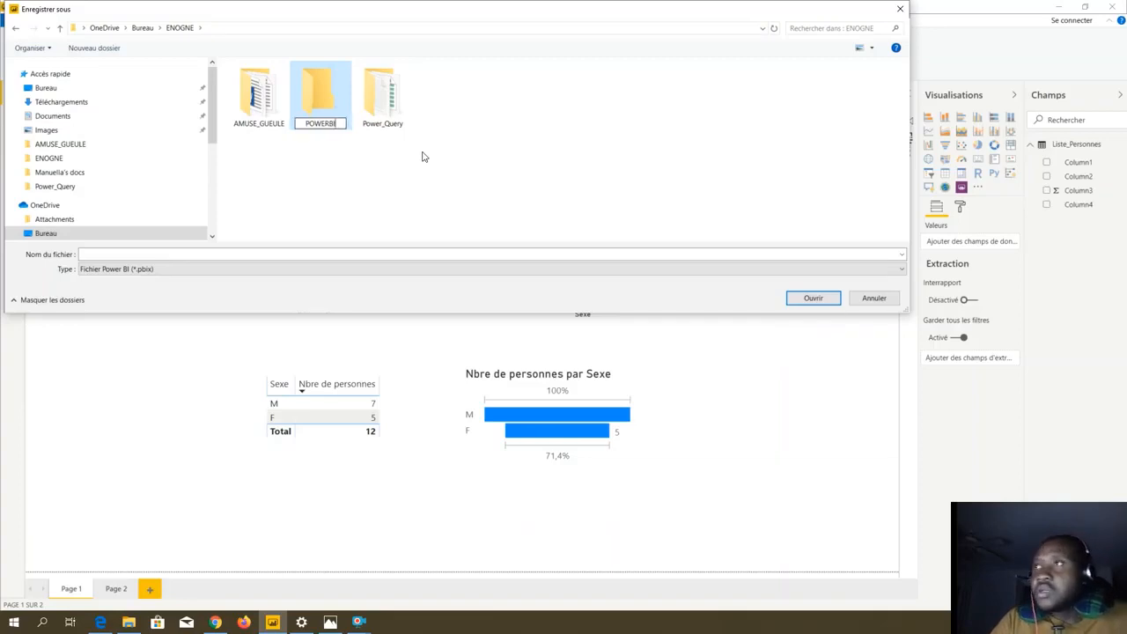
key(Return)
key(Return)
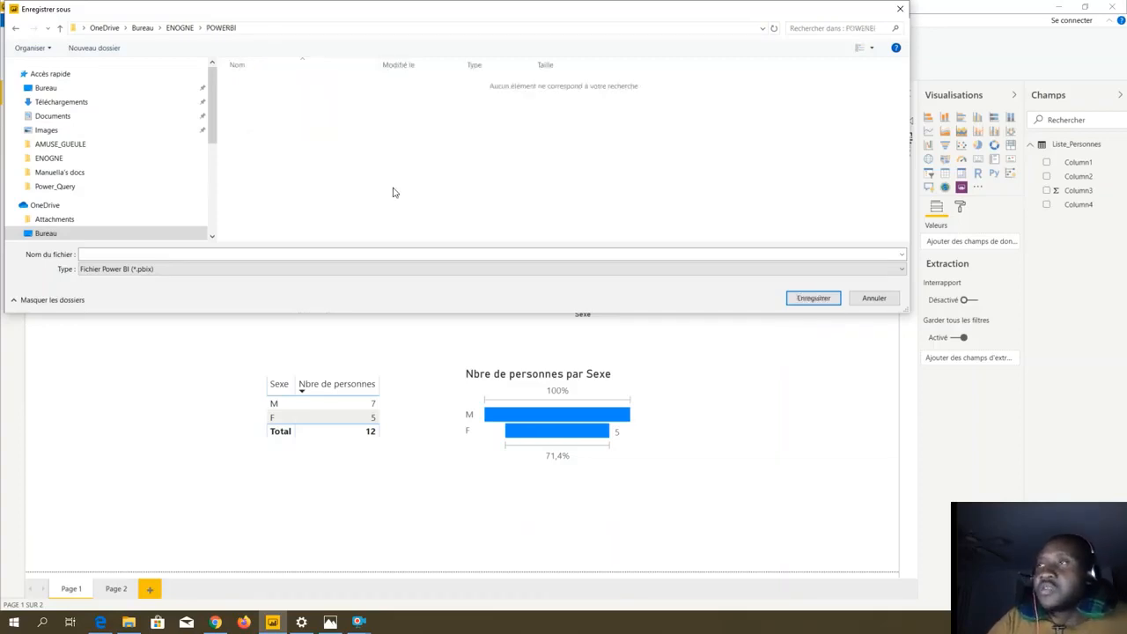
Save the report as PBI001 in Power BI (*.pbix) format in the POWERBI folder.
click(323, 255)
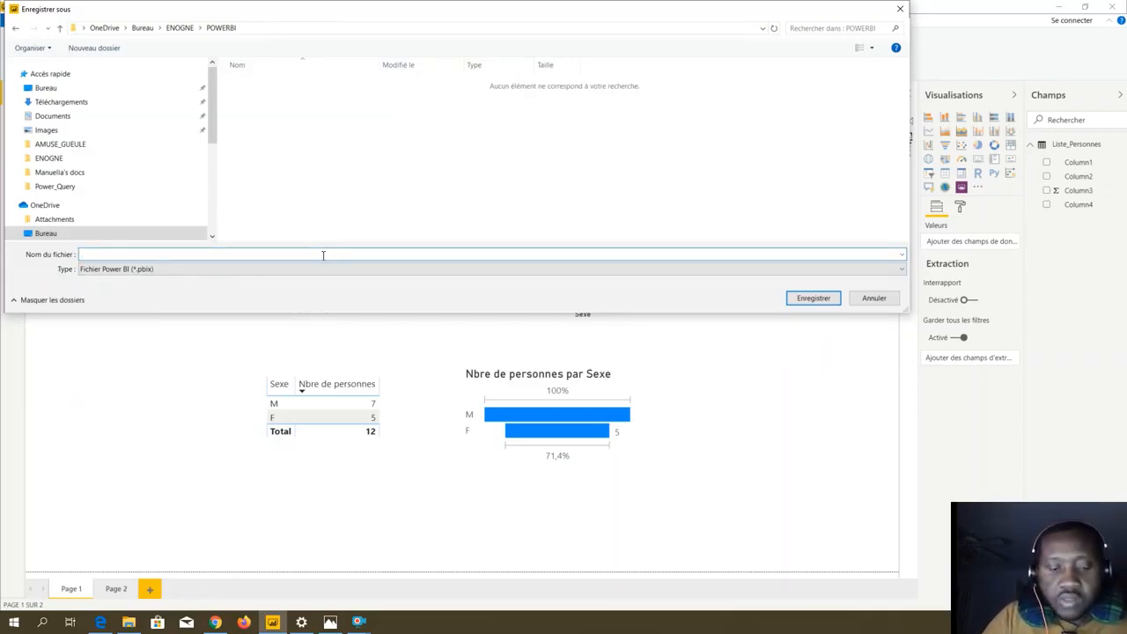
text(PBI)
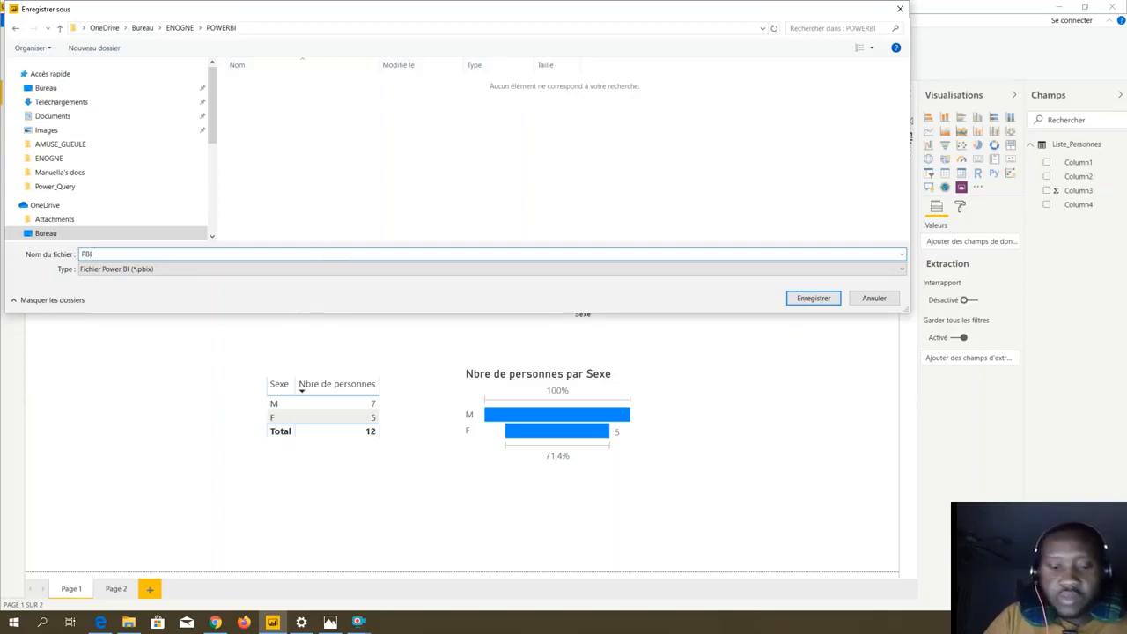
text(0)
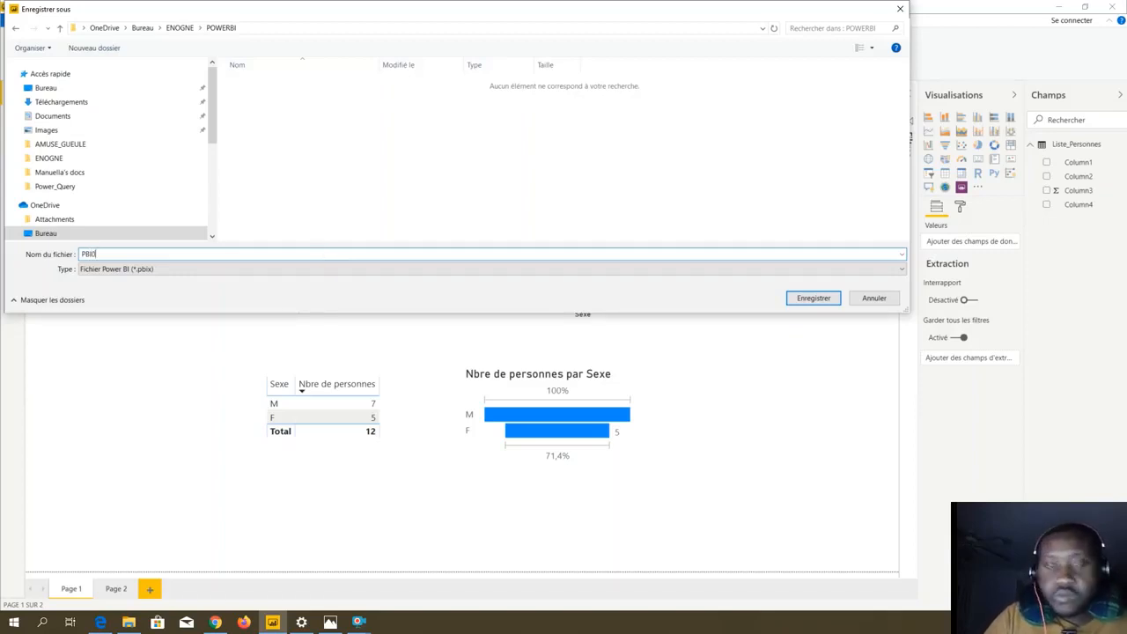
text(01)
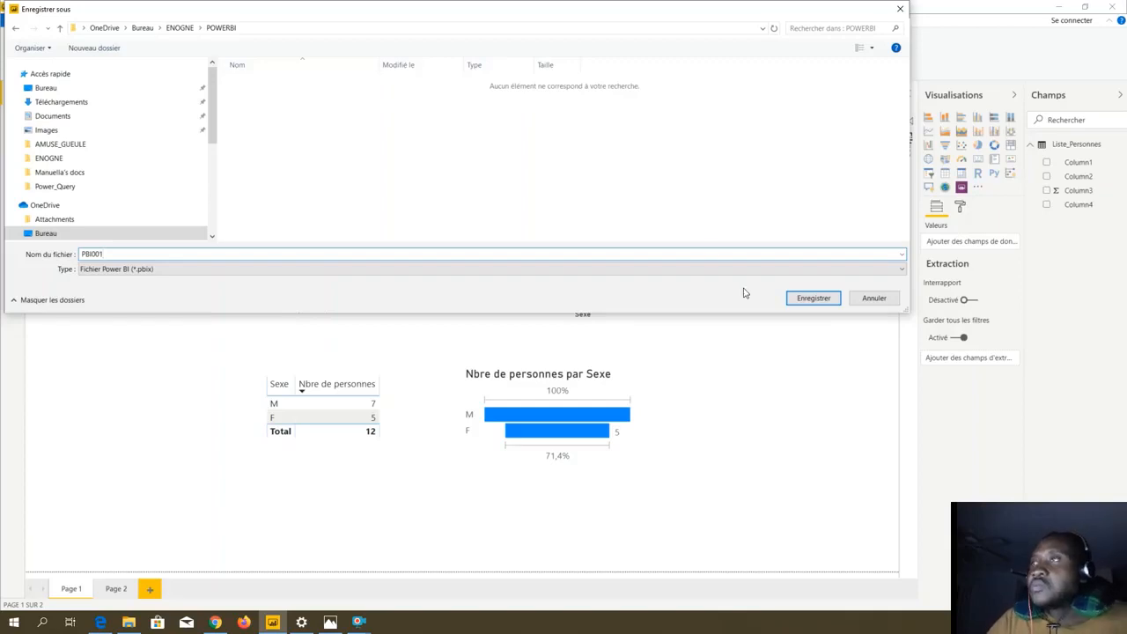
click(812, 299)
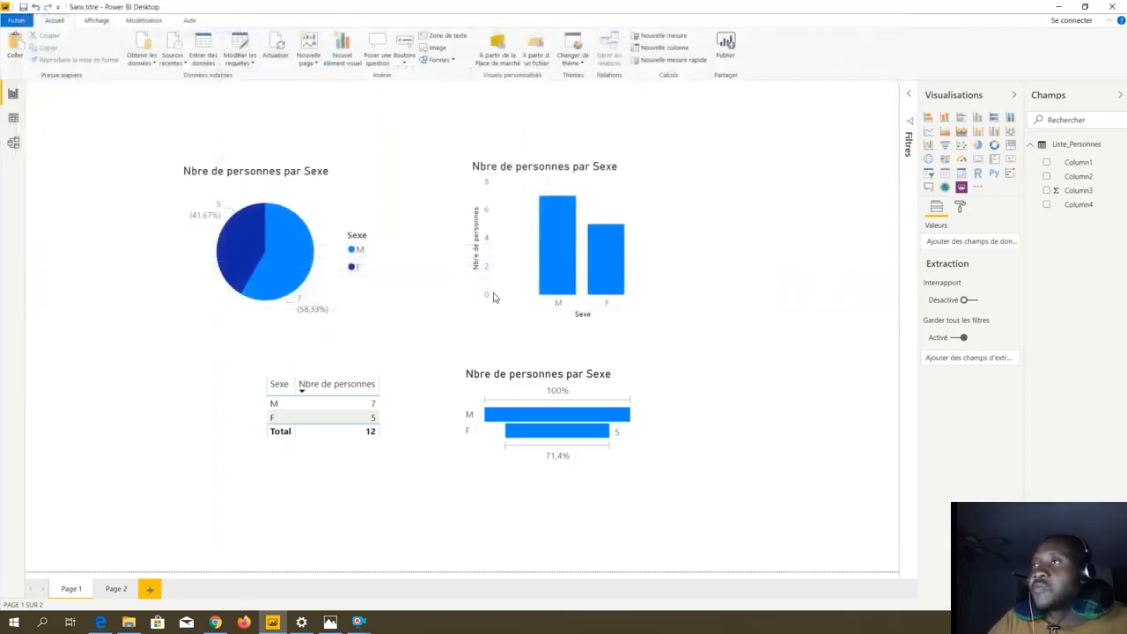